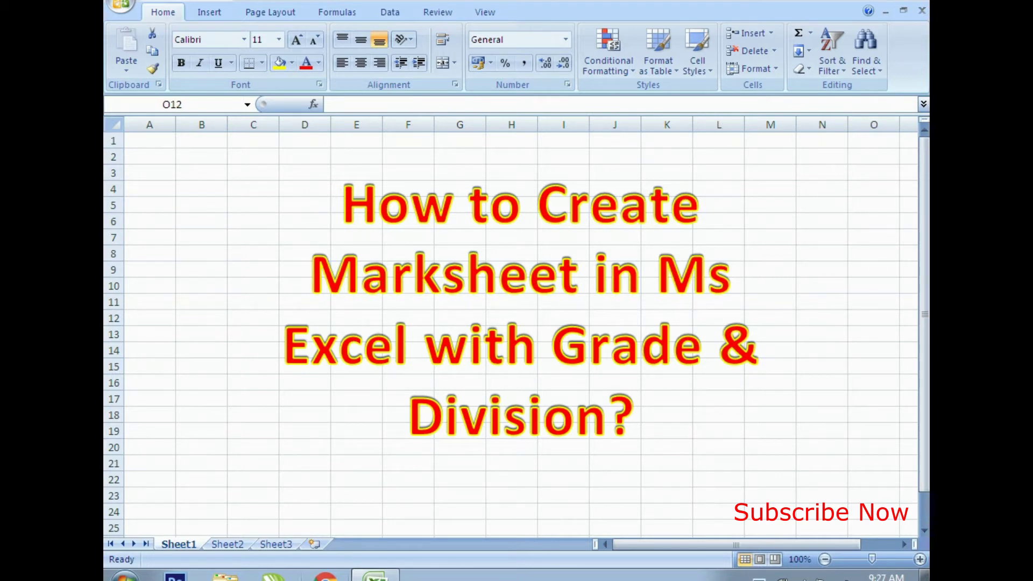
Delete the large title text box so the worksheet is empty
{"action": "left_click", "coordinate": [411, 274]}
{"action": "key", "text": "Escape"}
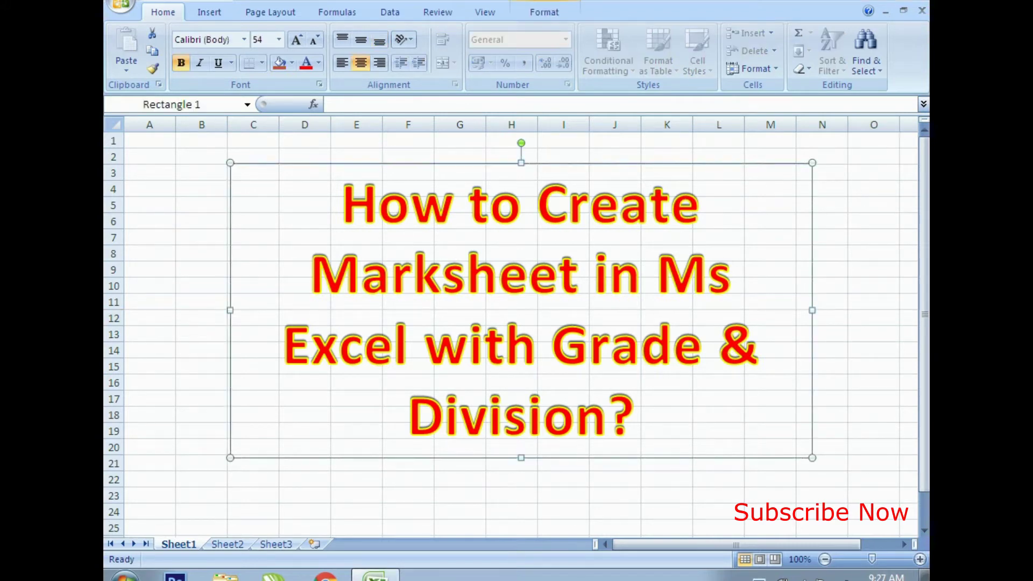
{"action": "key", "text": "Delete"}
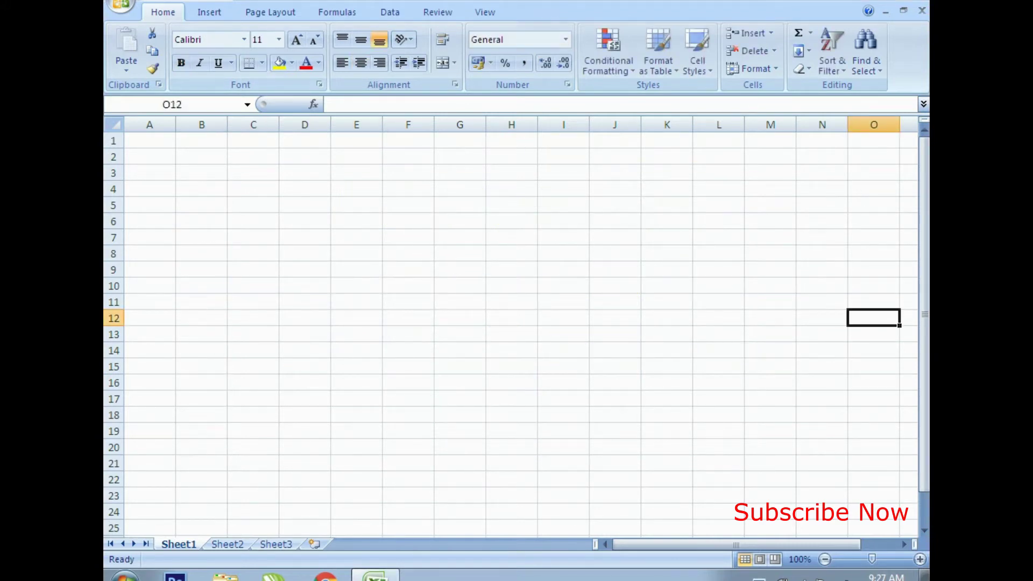
Merge C3:L8 into one centred cell and enter the title 'Marksheet'
{"action": "left_click_drag", "start_coordinate": [253, 173], "coordinate": [719, 253]}
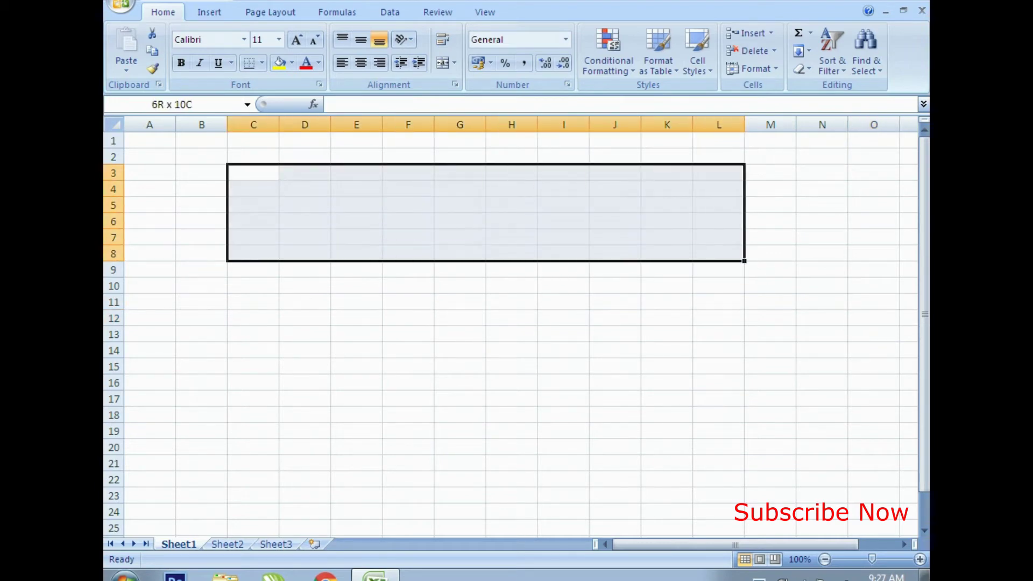
{"action": "left_click", "coordinate": [442, 62]}
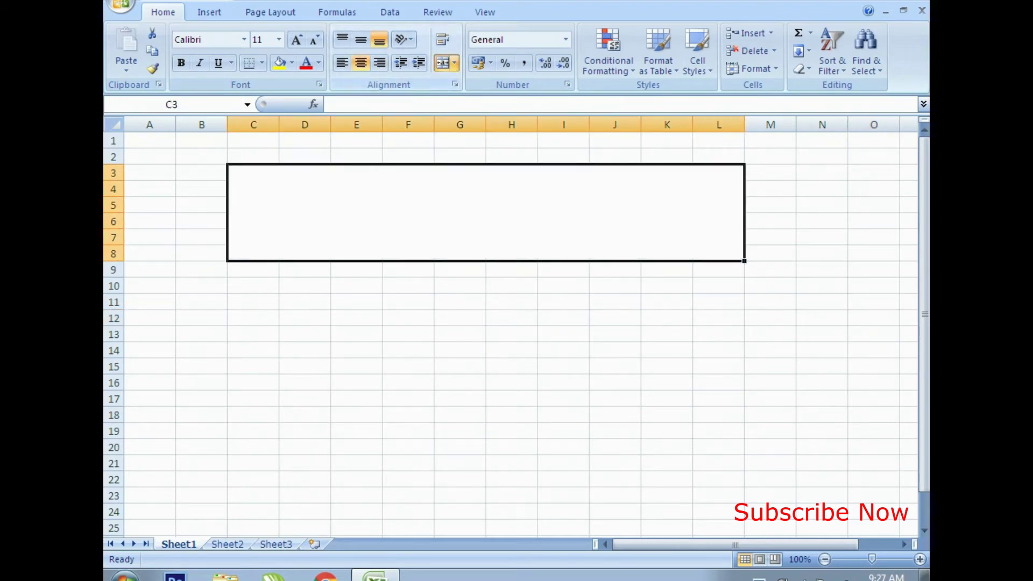
{"action": "type", "text": "M"}
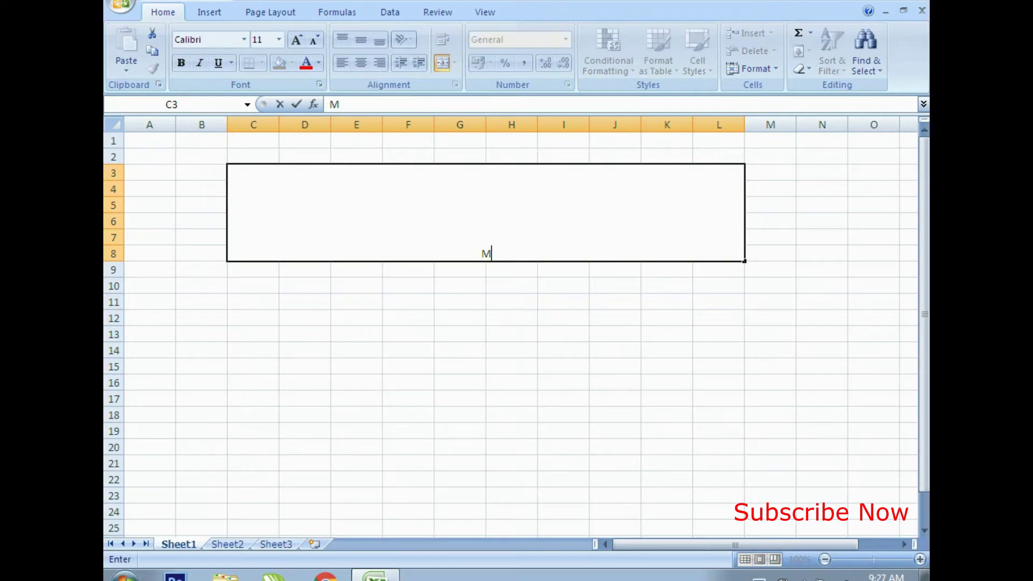
{"action": "type", "text": "arksheet"}
{"action": "key", "text": "Return"}
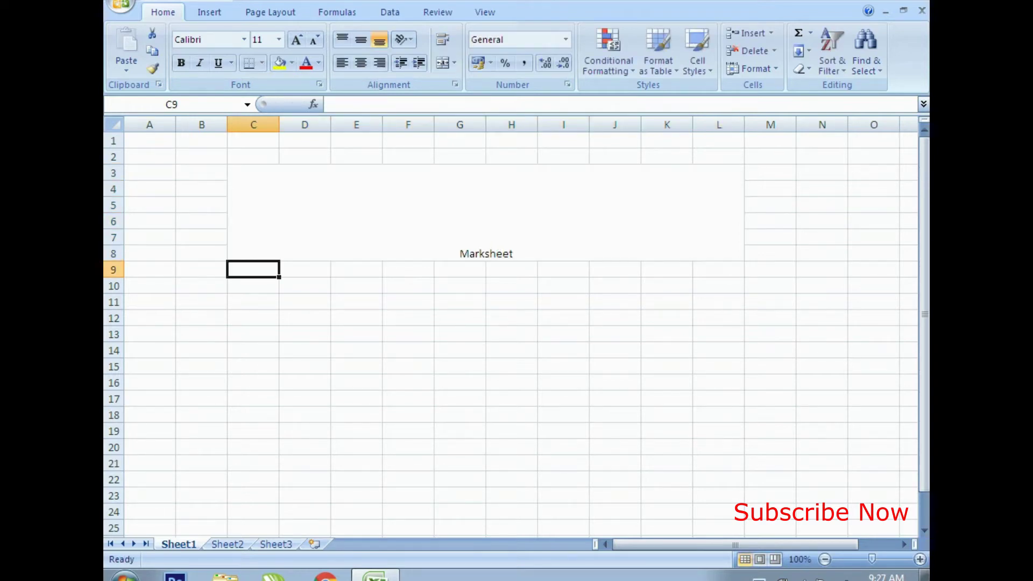
Enlarge the Marksheet title to 72 pt with a yellow fill and blue text
{"action": "left_click", "coordinate": [486, 212]}
{"action": "left_click", "coordinate": [297, 39]}
{"action": "left_click", "coordinate": [297, 39]}
{"action": "left_click", "coordinate": [297, 39]}
{"action": "left_click", "coordinate": [296, 39]}
{"action": "left_click", "coordinate": [296, 39]}
{"action": "left_click", "coordinate": [297, 39]}
{"action": "left_click", "coordinate": [296, 40]}
{"action": "left_click", "coordinate": [296, 40]}
{"action": "left_click", "coordinate": [297, 40]}
{"action": "left_click", "coordinate": [296, 40]}
{"action": "left_click", "coordinate": [296, 40]}
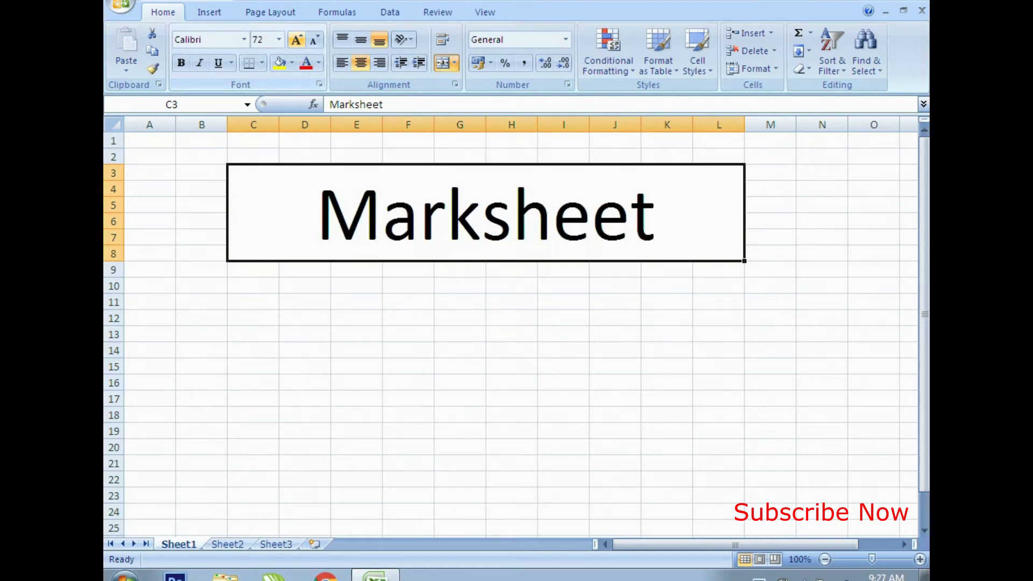
{"action": "left_click", "coordinate": [279, 63]}
{"action": "left_click", "coordinate": [319, 62]}
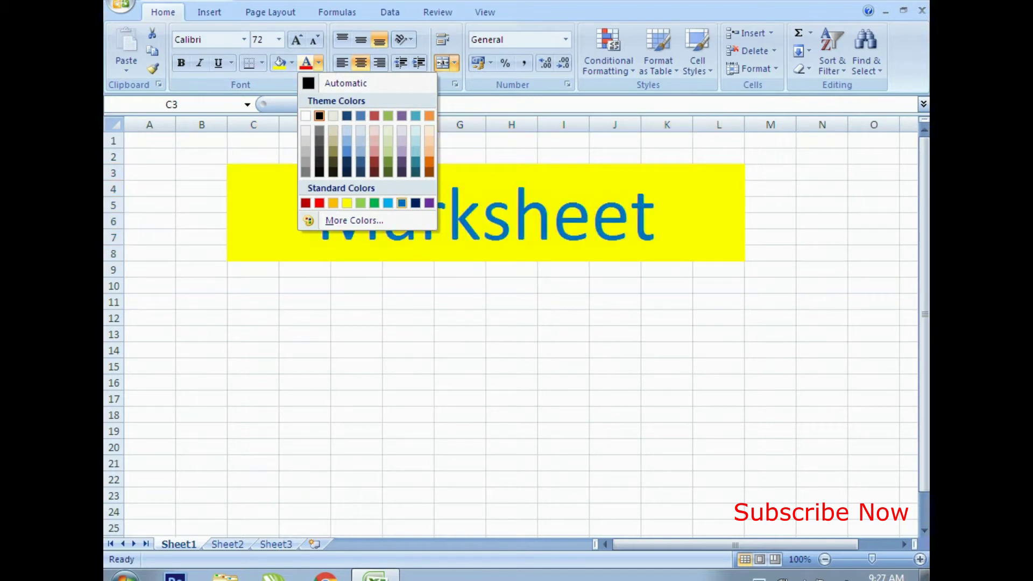
{"action": "left_click", "coordinate": [402, 202]}
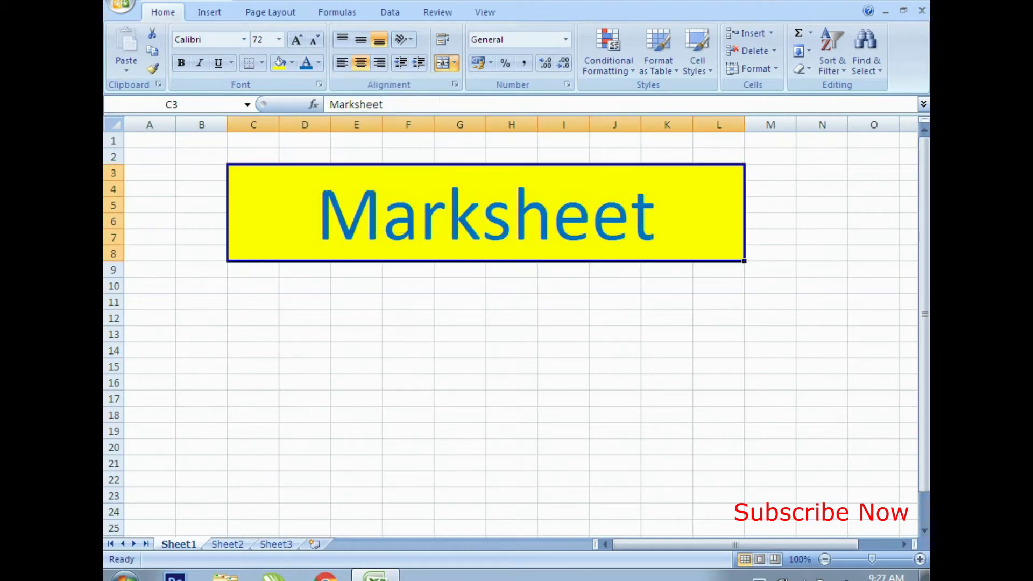
{"action": "left_click", "coordinate": [253, 269]}
Make the Marksheet title bold, italic and underlined
{"action": "left_click", "coordinate": [484, 216]}
{"action": "key", "text": "ctrl+b"}
{"action": "key", "text": "ctrl+i"}
{"action": "key", "text": "ctrl+u"}
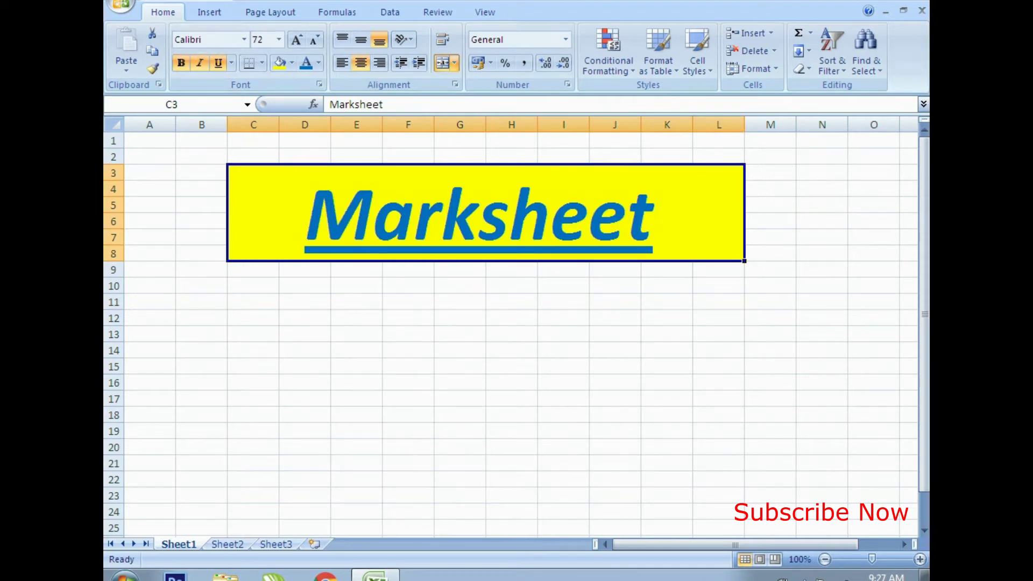
{"action": "left_click", "coordinate": [253, 270]}
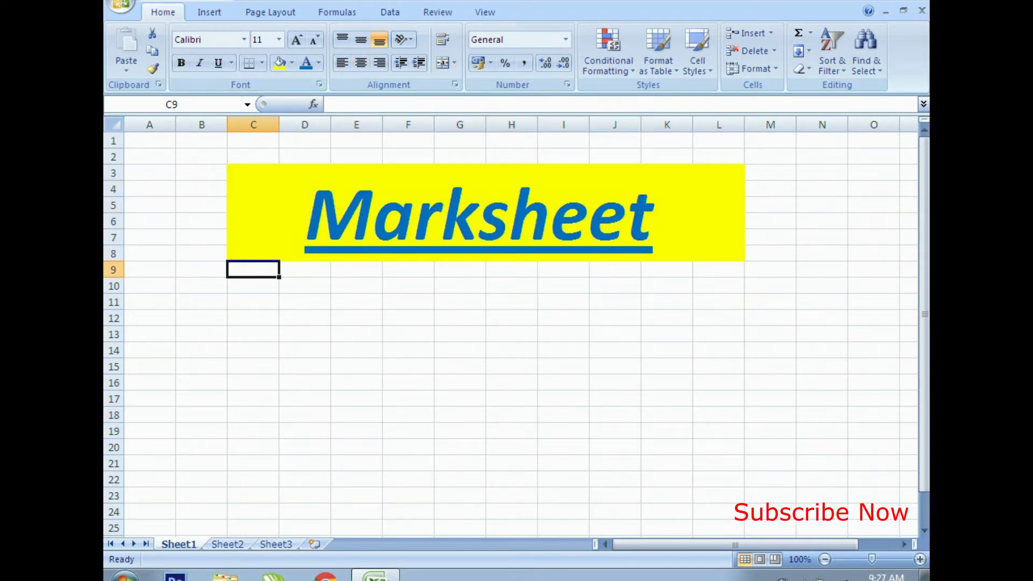
Enter headers Slno, Name, Hindi, Math and Sst in C9:G9
{"action": "type", "text": "Slno"}
{"action": "key", "text": "Tab"}
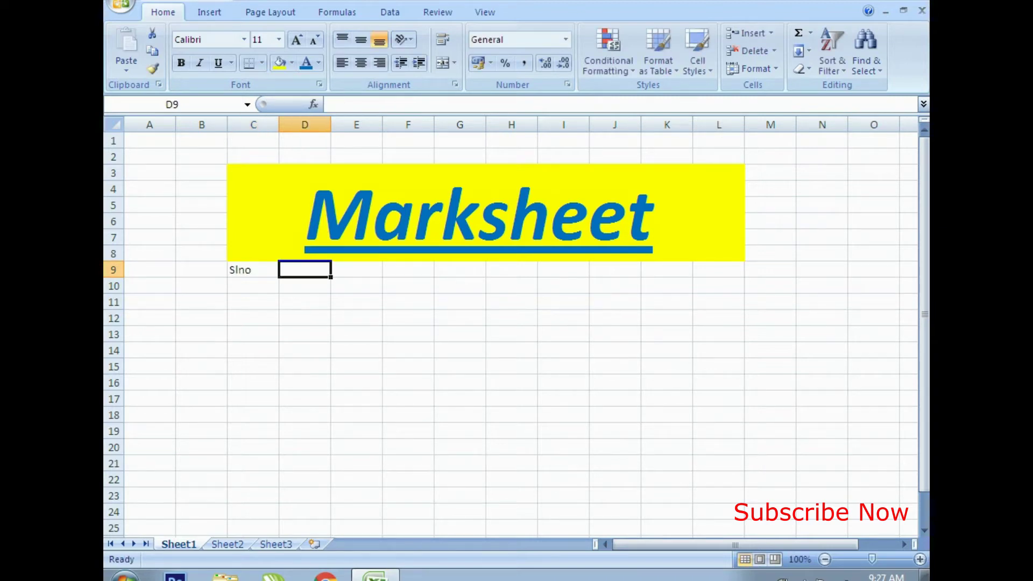
{"action": "type", "text": "Name"}
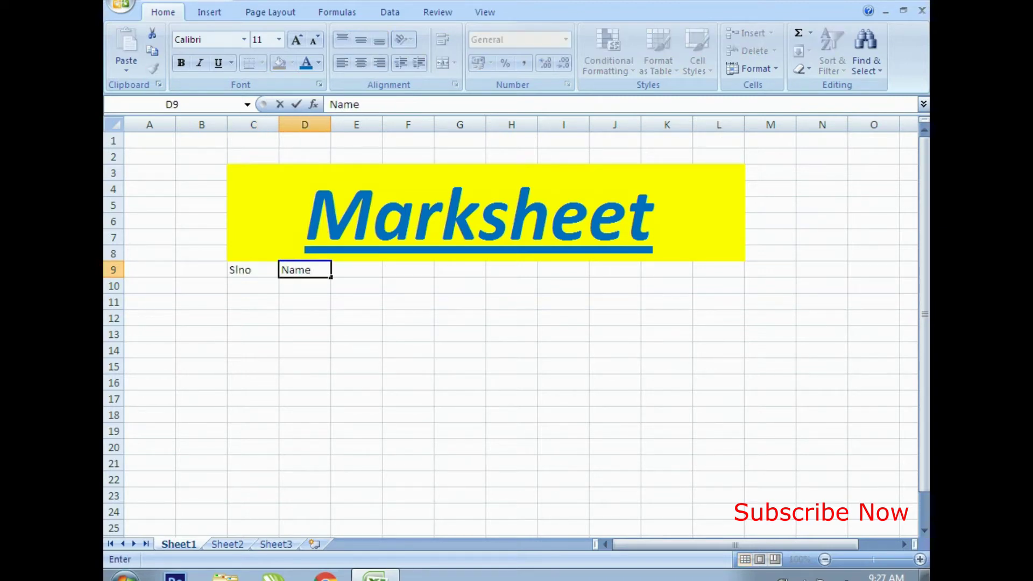
{"action": "key", "text": "Tab"}
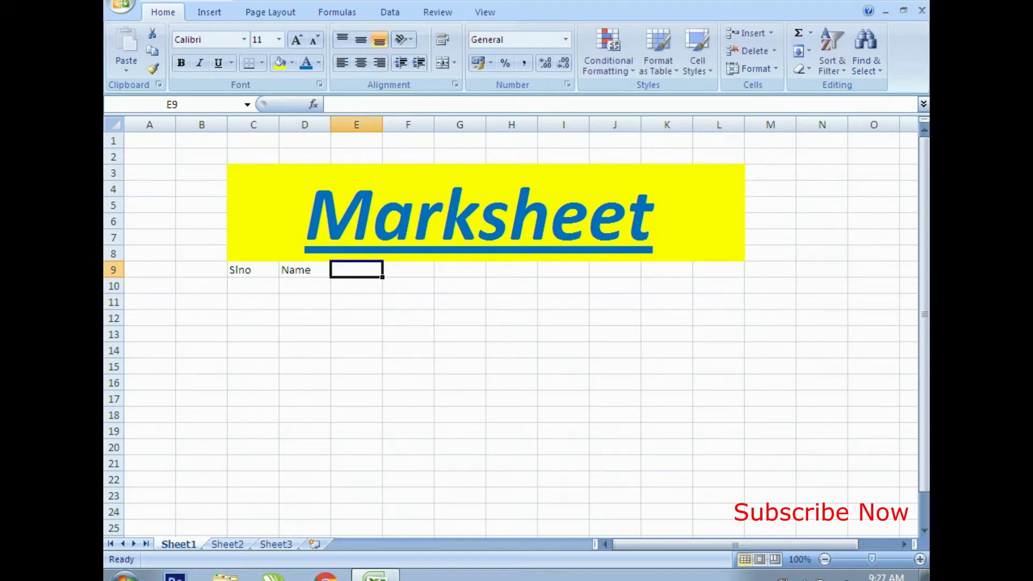
{"action": "type", "text": "Hindi"}
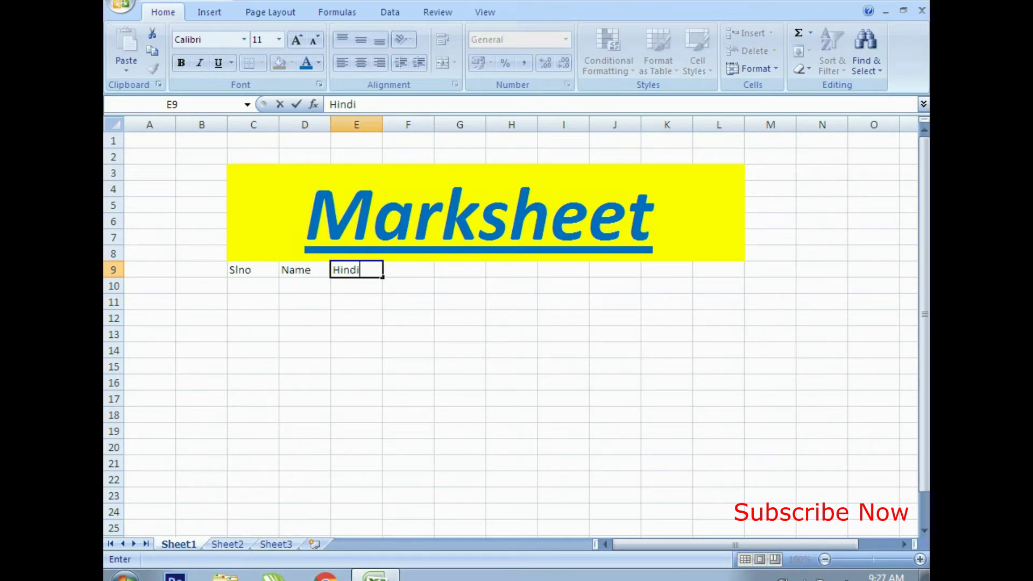
{"action": "key", "text": "Tab"}
{"action": "type", "text": "Math"}
{"action": "key", "text": "Tab"}
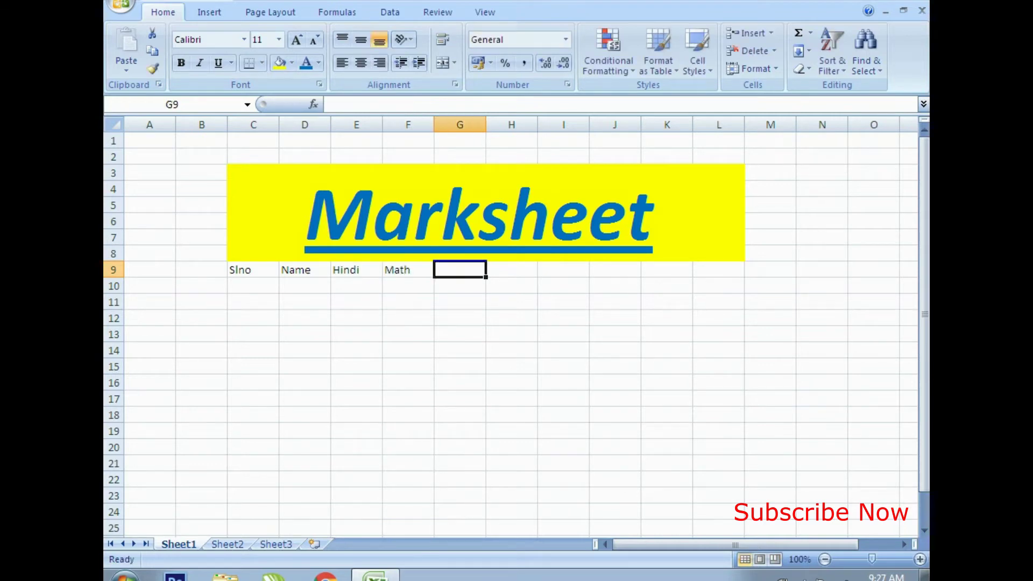
{"action": "type", "text": "Sst"}
{"action": "key", "text": "Tab"}
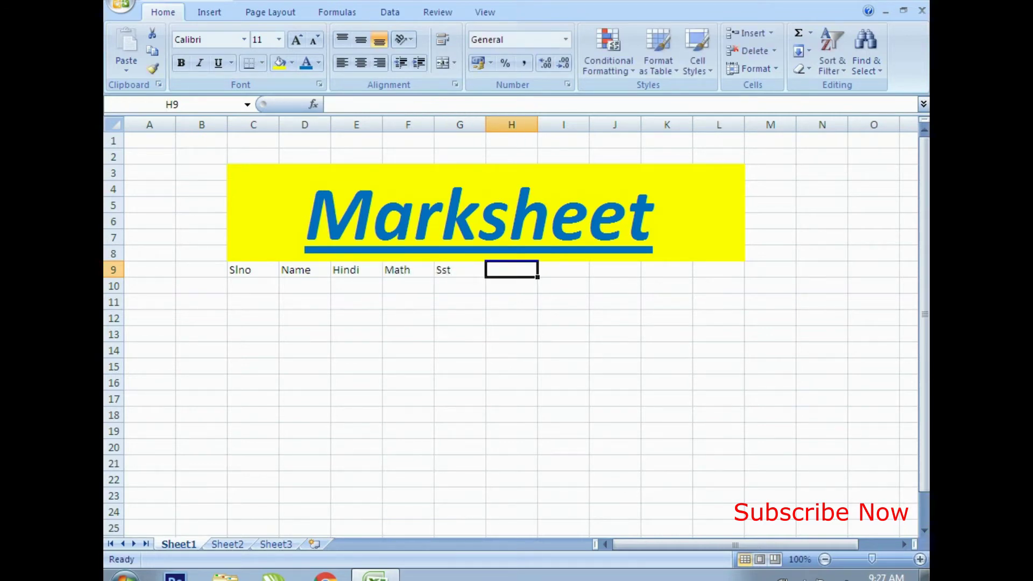
Continue row 9 with headers Science, English, Total, %age, Grade and Division
{"action": "type", "text": "Sci"}
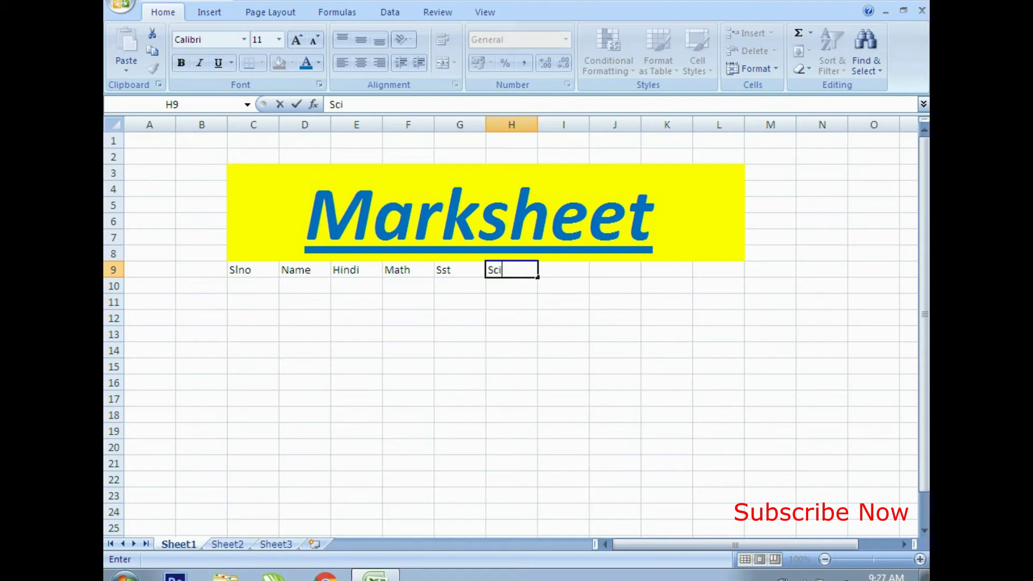
{"action": "type", "text": "ence"}
{"action": "key", "text": "Tab"}
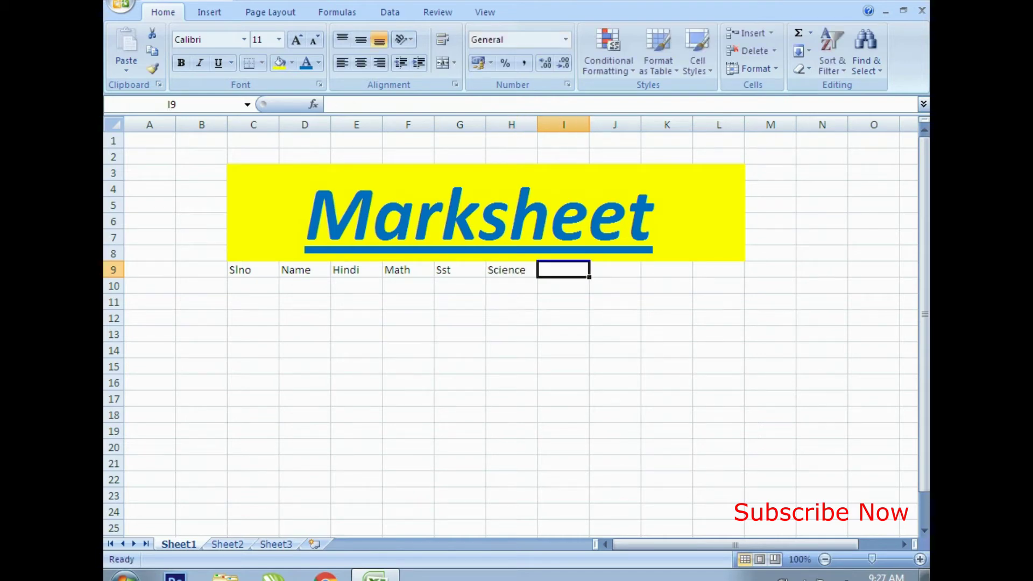
{"action": "type", "text": "English"}
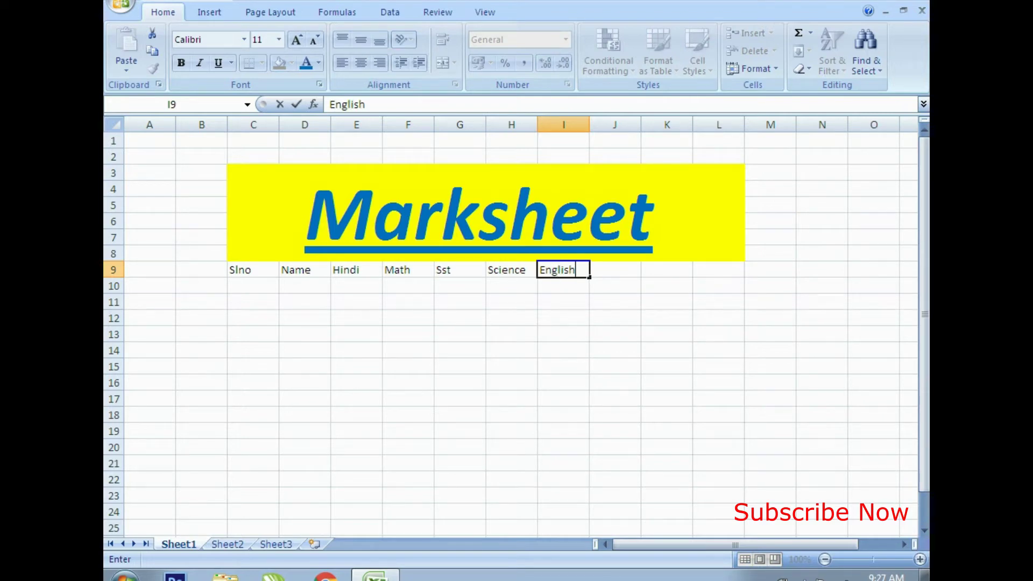
{"action": "key", "text": "Tab"}
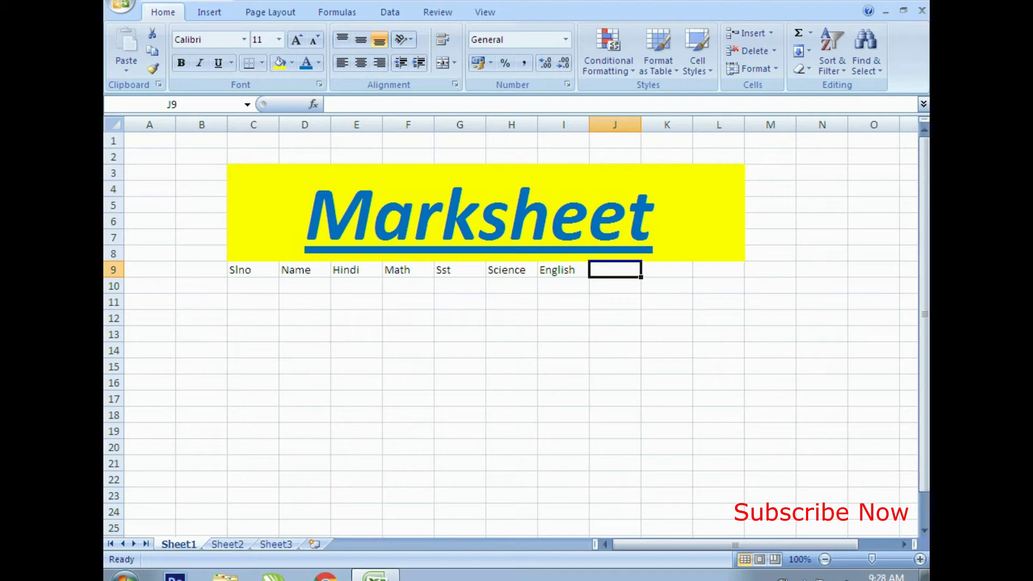
{"action": "type", "text": "Total"}
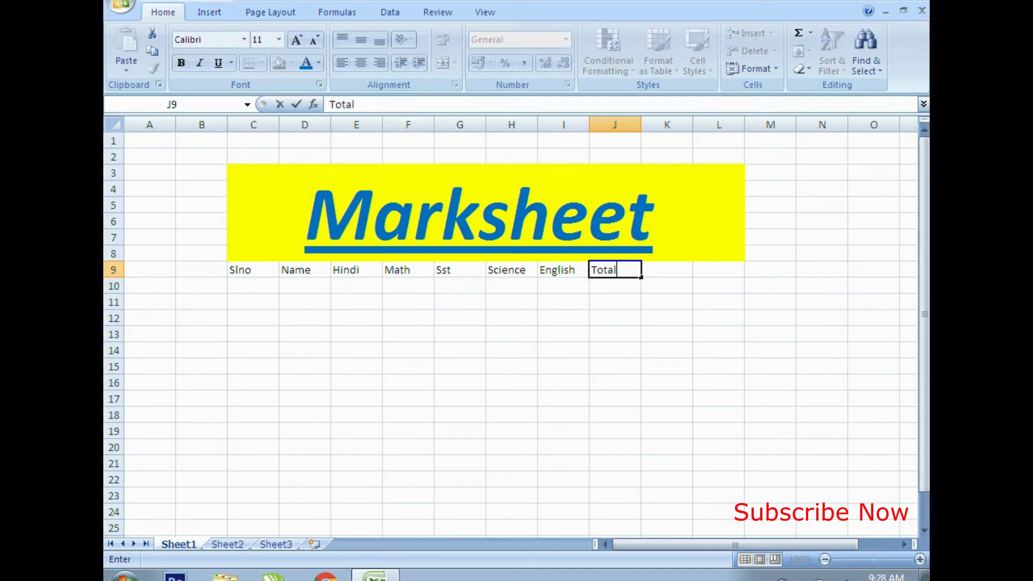
{"action": "key", "text": "Tab"}
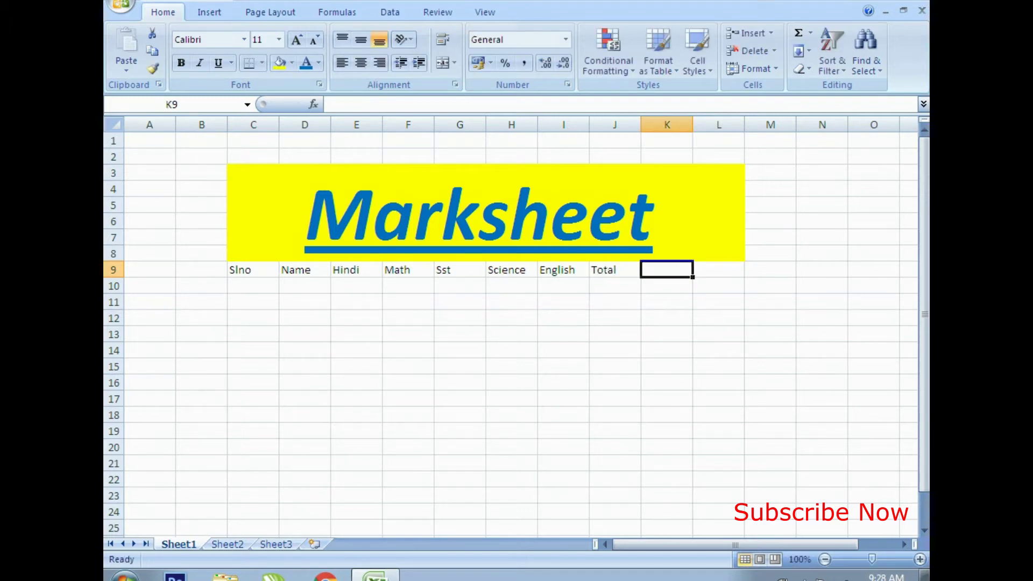
{"action": "type", "text": "%age"}
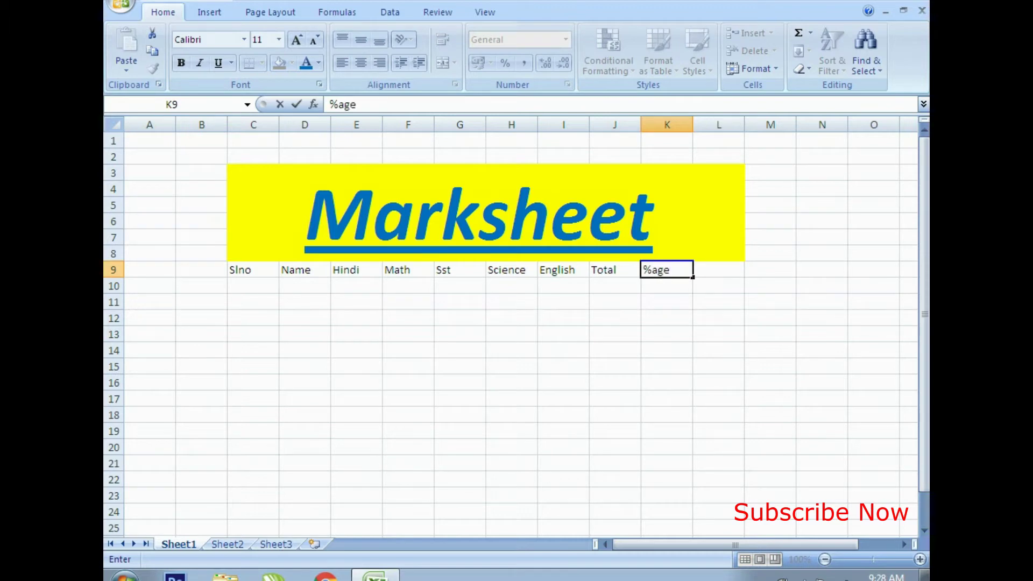
{"action": "key", "text": "Tab"}
{"action": "type", "text": "Grade"}
{"action": "key", "text": "Tab"}
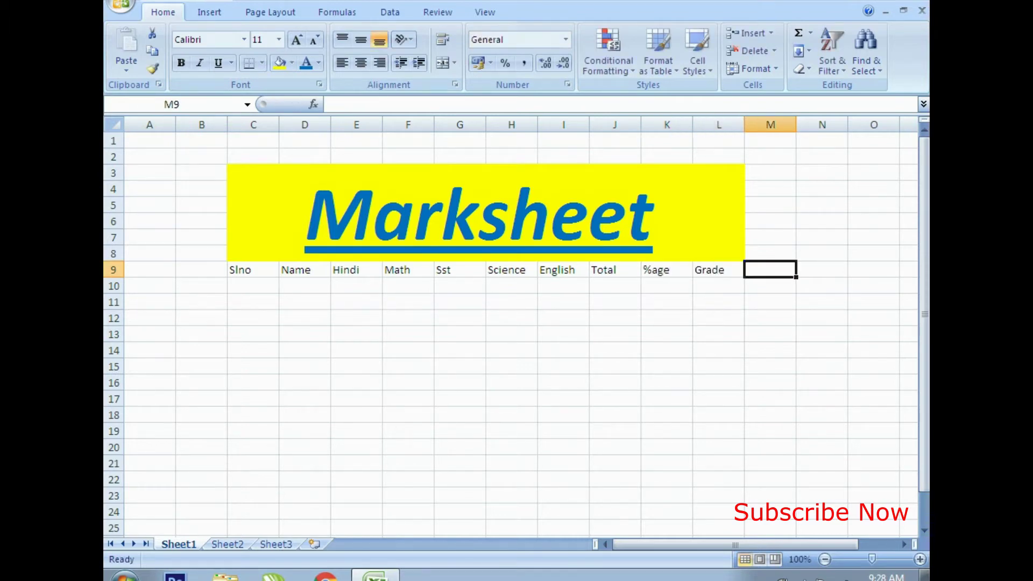
{"action": "type", "text": "Division"}
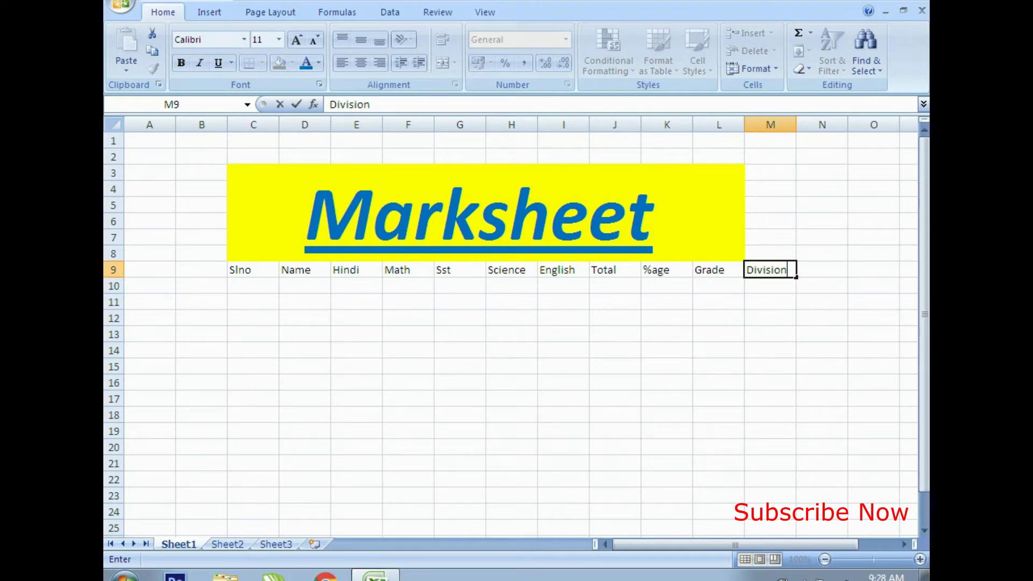
{"action": "left_click", "coordinate": [667, 318]}
Re-merge the banner across C3:M8 and fill Slno C10:C14 with 1 to 5
{"action": "left_click_drag", "start_coordinate": [485, 215], "coordinate": [769, 252]}
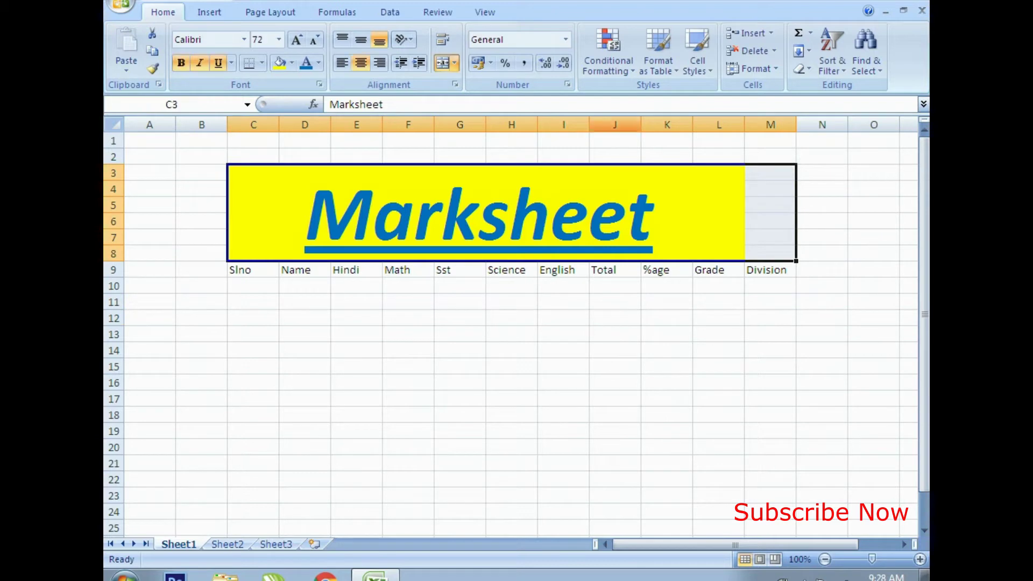
{"action": "left_click", "coordinate": [442, 62]}
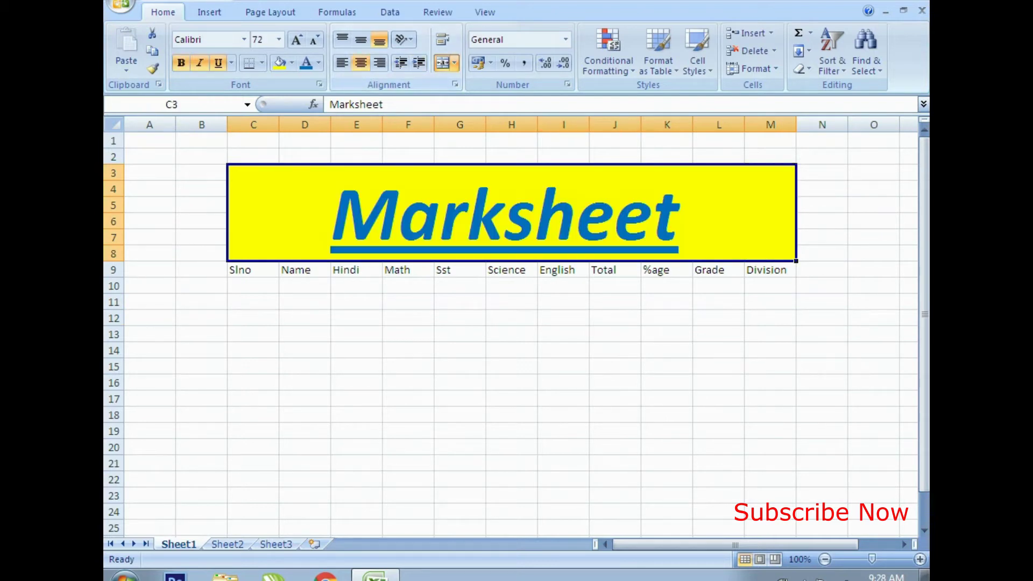
{"action": "left_click", "coordinate": [253, 286]}
{"action": "type", "text": "1"}
{"action": "key", "text": "Return"}
{"action": "type", "text": "2"}
{"action": "key", "text": "Return"}
{"action": "left_click_drag", "start_coordinate": [253, 286], "coordinate": [278, 358]}
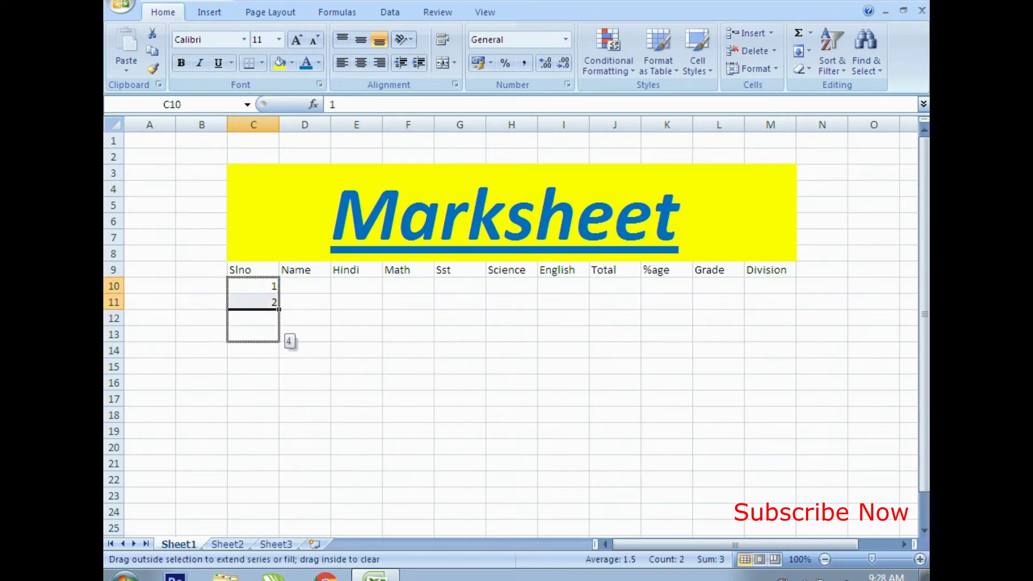
{"action": "left_click", "coordinate": [305, 286]}
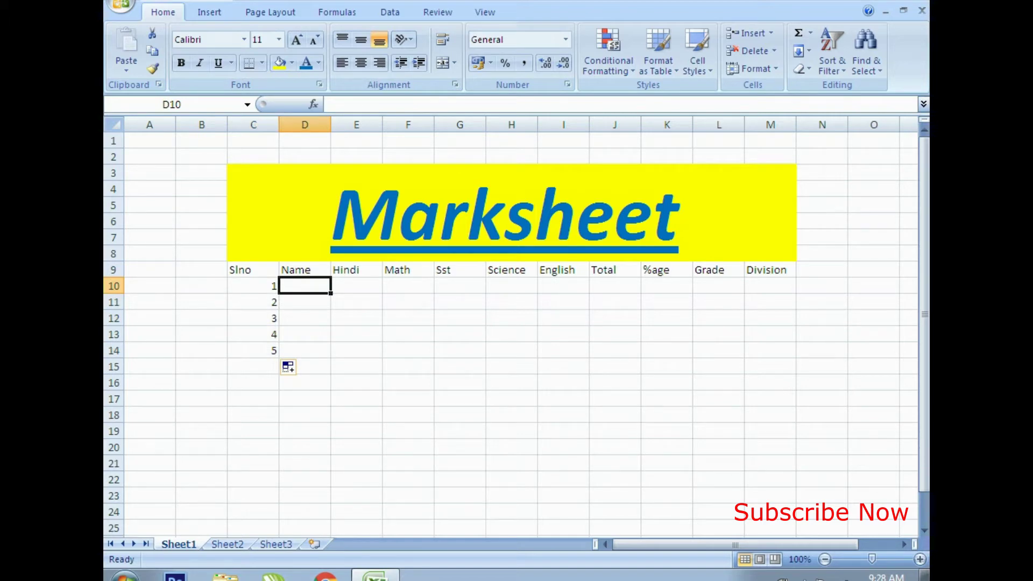
Enter the five students' full names down D10:D14
{"action": "type", "text": "Zaid Ansari"}
{"action": "key", "text": "Return"}
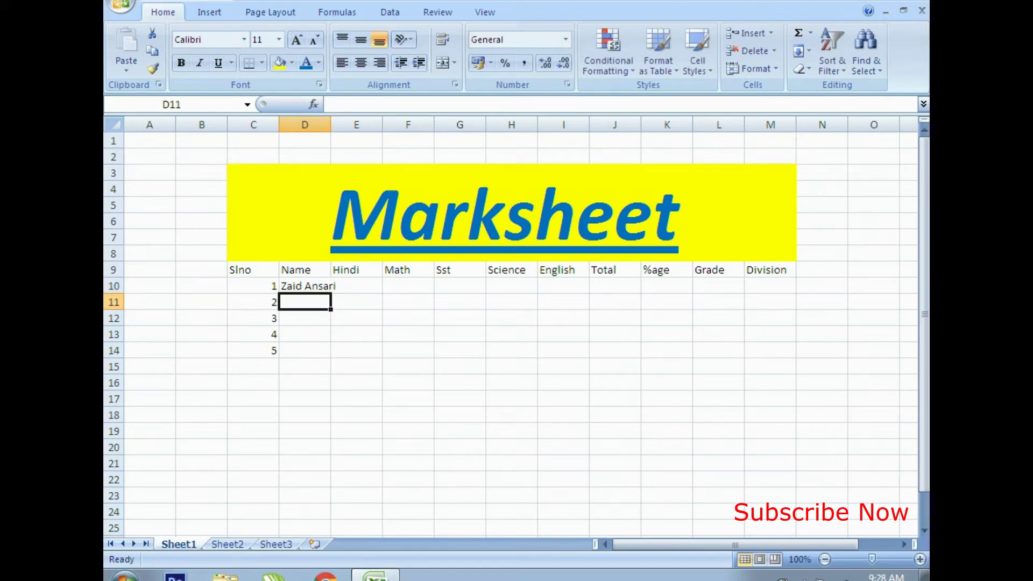
{"action": "type", "text": "Sanaya"}
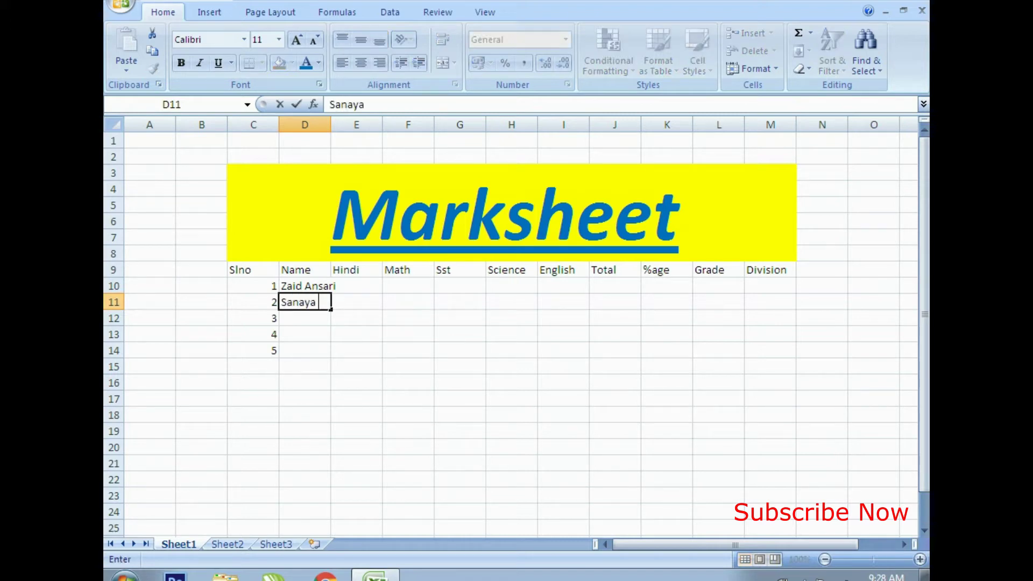
{"action": "type", "text": " Ali"}
{"action": "key", "text": "Return"}
{"action": "type", "text": "Sumaira"}
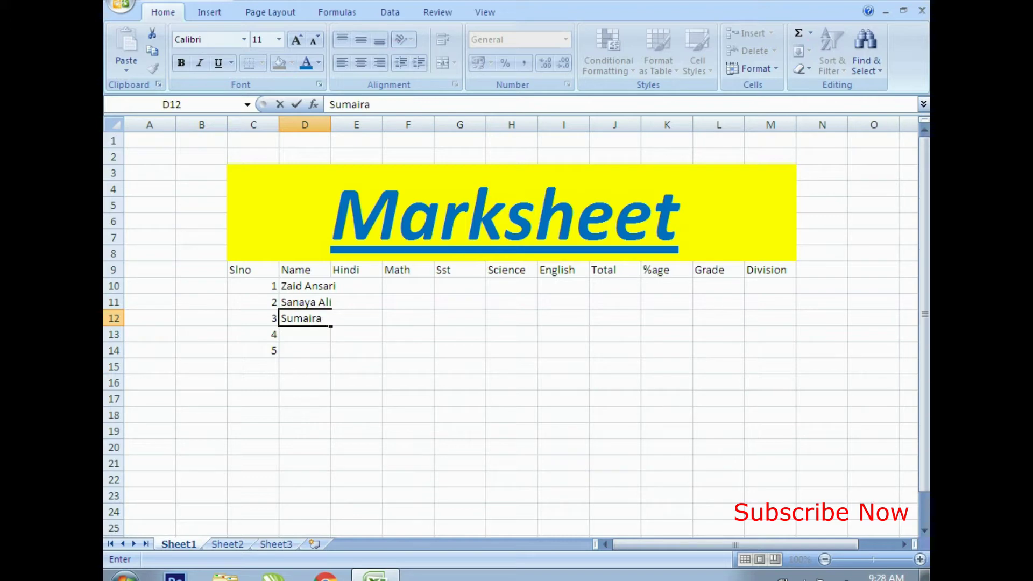
{"action": "type", "text": " Khan"}
{"action": "key", "text": "Return"}
{"action": "type", "text": "Anj"}
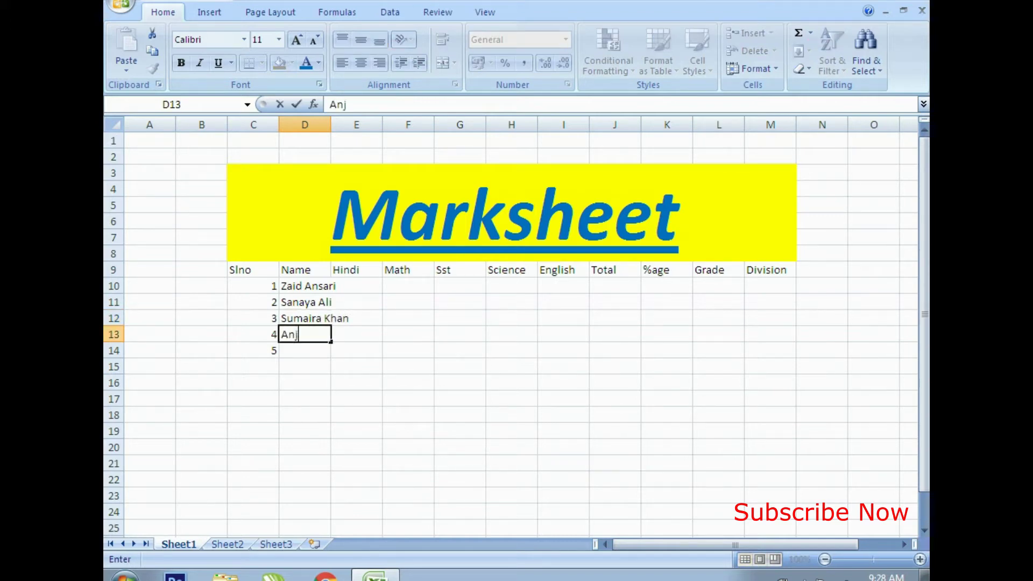
{"action": "type", "text": "um Sheikh"}
{"action": "key", "text": "Return"}
{"action": "type", "text": "Angel"}
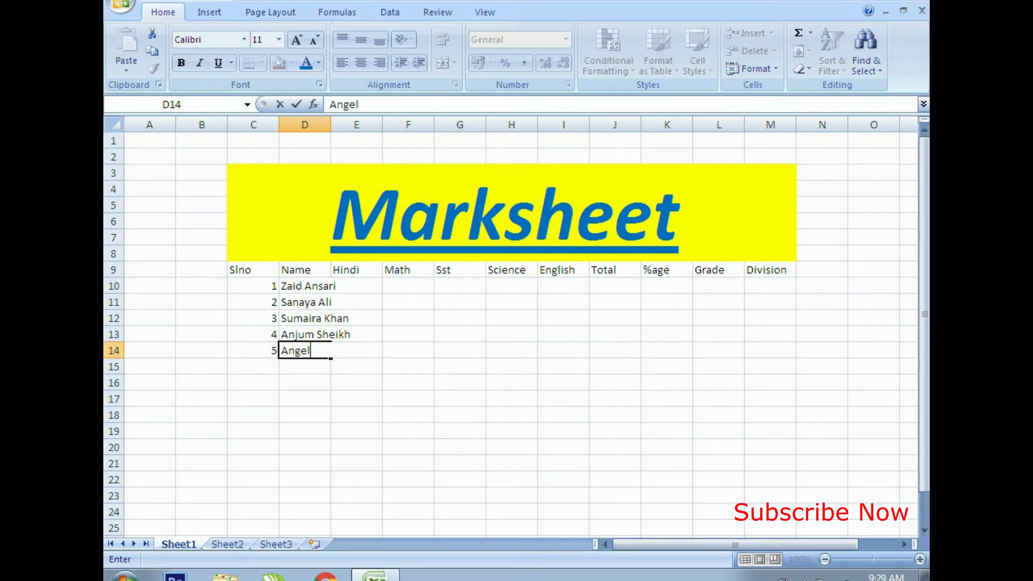
{"action": "type", "text": " K Ansari"}
{"action": "key", "text": "Return"}
AutoFit column D's width so every name fits
{"action": "key", "text": "Up"}
{"action": "key", "text": "Up"}
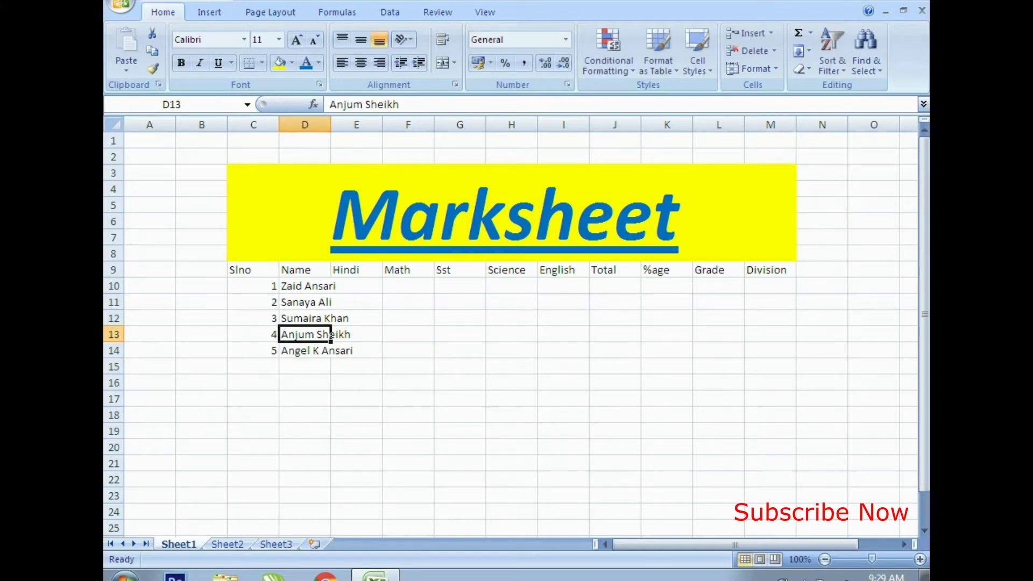
{"action": "key", "text": "alt+h"}
{"action": "key", "text": "o"}
{"action": "key", "text": "i"}
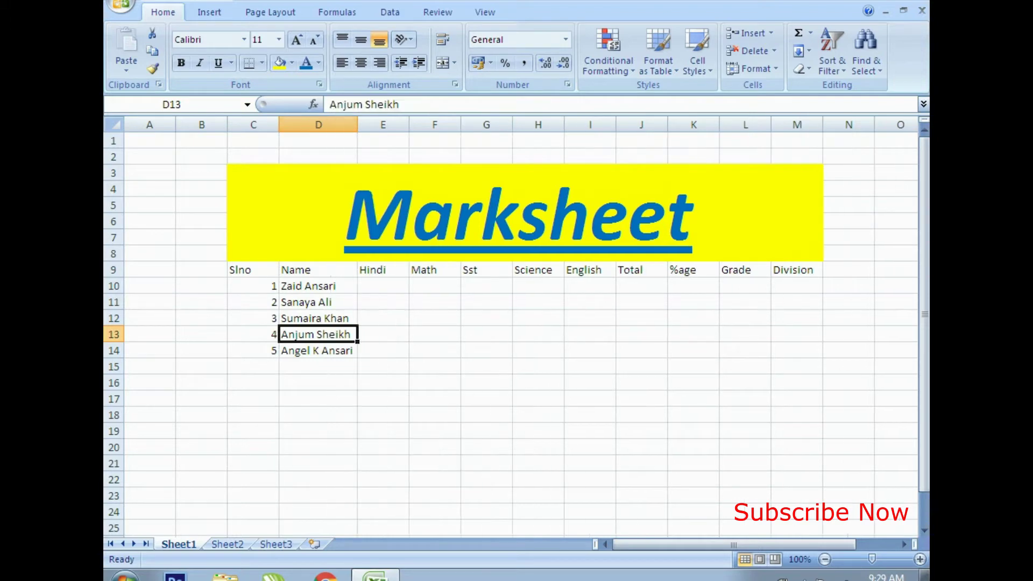
{"action": "left_click", "coordinate": [384, 286]}
Enter row 10 marks: 55, 88, 98, 77, 55 for Hindi through English
{"action": "type", "text": "55"}
{"action": "key", "text": "Tab"}
{"action": "type", "text": "88"}
{"action": "key", "text": "Tab"}
{"action": "type", "text": "98"}
{"action": "key", "text": "Tab"}
{"action": "type", "text": "77"}
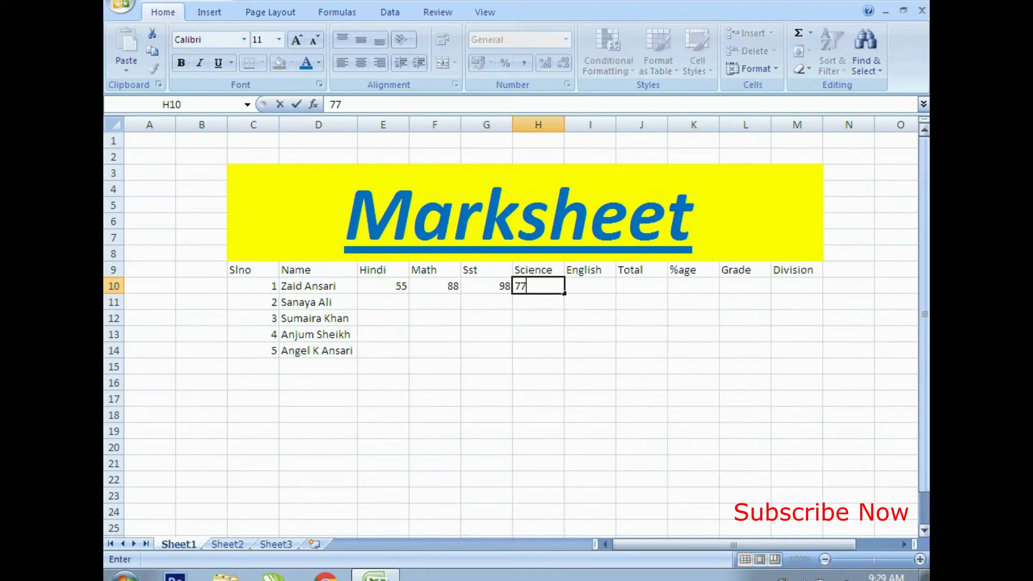
{"action": "key", "text": "Tab"}
{"action": "type", "text": "55"}
{"action": "key", "text": "Tab"}
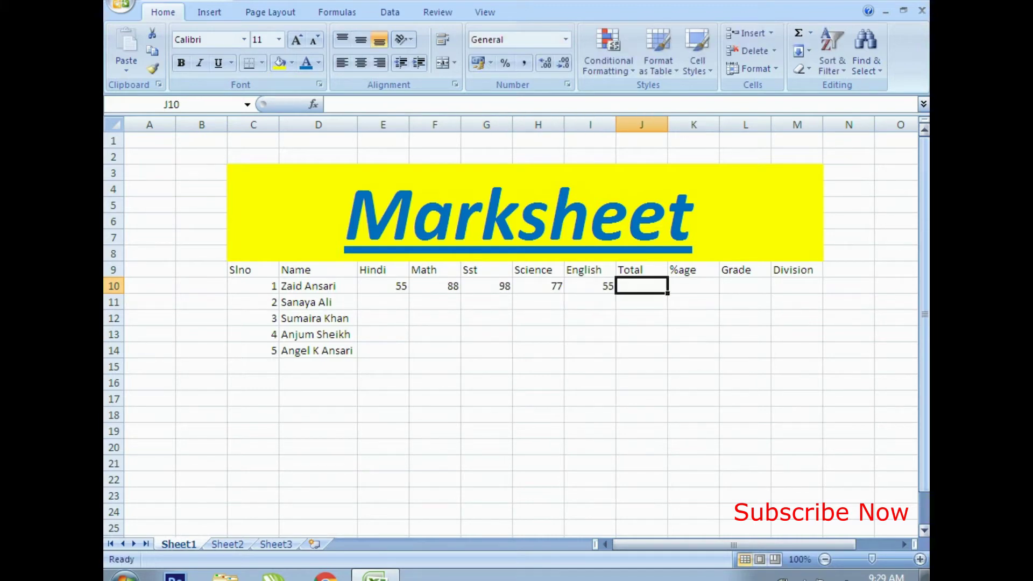
{"action": "key", "text": "Down"}
{"action": "key", "text": "Left"}
{"action": "key", "text": "Left"}
{"action": "key", "text": "Left"}
{"action": "key", "text": "Left"}
{"action": "key", "text": "Left"}
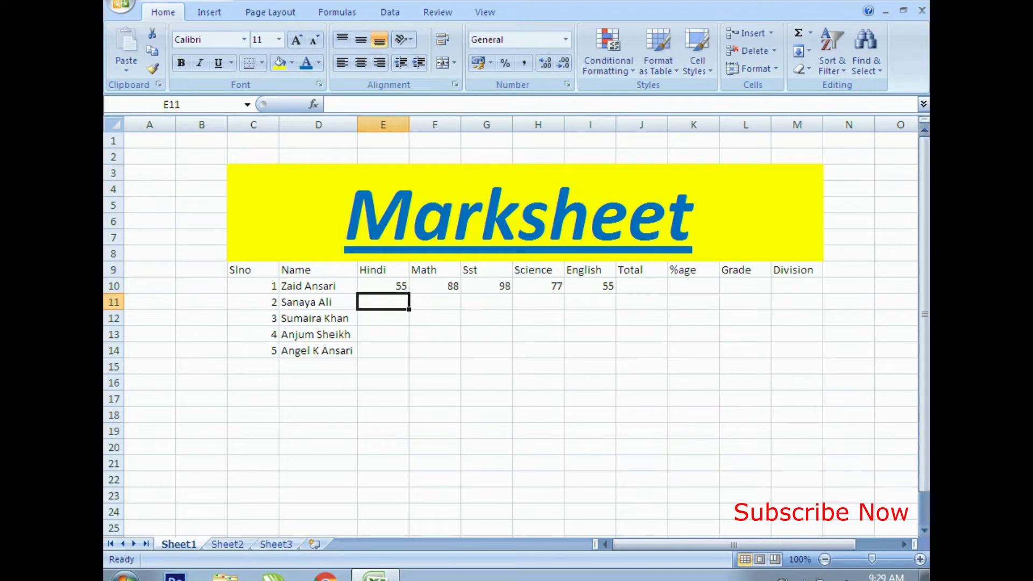
Enter row 11 marks: 55, 58, 65, 74, 75
{"action": "type", "text": "5"}
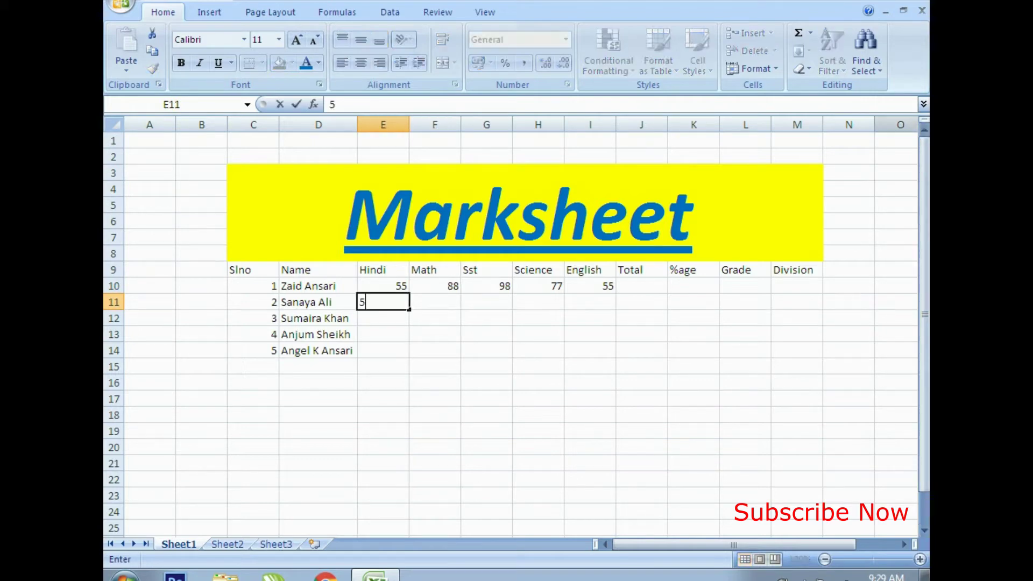
{"action": "type", "text": "5"}
{"action": "key", "text": "Tab"}
{"action": "type", "text": "58"}
{"action": "key", "text": "Tab"}
{"action": "type", "text": "65"}
{"action": "key", "text": "Tab"}
{"action": "type", "text": "74"}
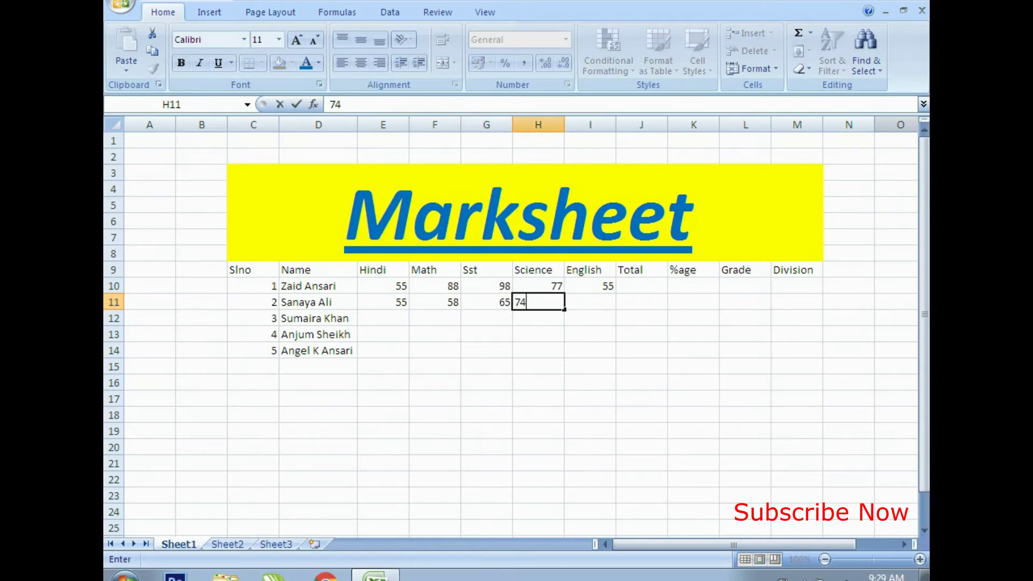
{"action": "key", "text": "Tab"}
{"action": "type", "text": "75"}
{"action": "key", "text": "Tab"}
{"action": "key", "text": "Down"}
{"action": "key", "text": "Left"}
{"action": "key", "text": "Left"}
{"action": "key", "text": "Left"}
{"action": "key", "text": "Left"}
{"action": "key", "text": "Left"}
Enter row 12 marks: 68, 77, 55, 85, 95
{"action": "type", "text": "68"}
{"action": "key", "text": "Tab"}
{"action": "type", "text": "77"}
{"action": "key", "text": "Tab"}
{"action": "type", "text": "55"}
{"action": "key", "text": "Tab"}
{"action": "type", "text": "85"}
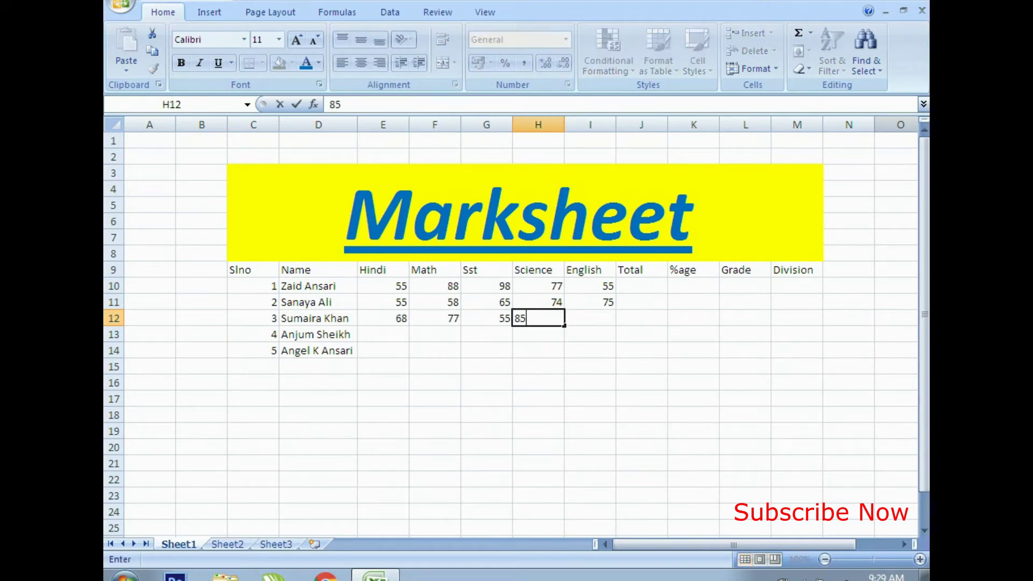
{"action": "key", "text": "Tab"}
{"action": "type", "text": "95"}
{"action": "key", "text": "Return"}
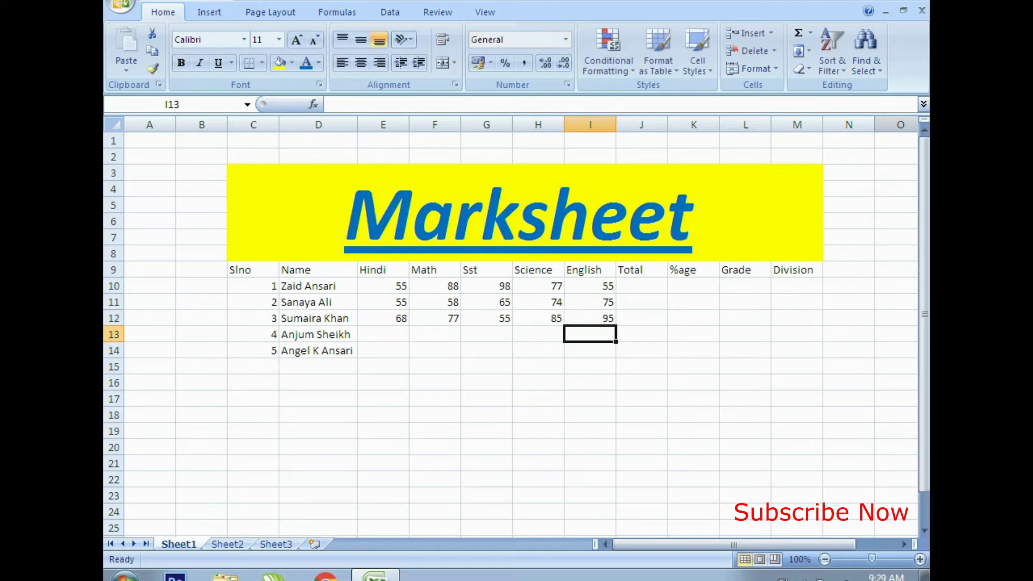
{"action": "key", "text": "Left"}
{"action": "key", "text": "Left"}
{"action": "key", "text": "Left"}
{"action": "key", "text": "Left"}
Enter row 13 marks: 75, 58, 85, 77, 89
{"action": "type", "text": "75"}
{"action": "key", "text": "Tab"}
{"action": "type", "text": "5"}
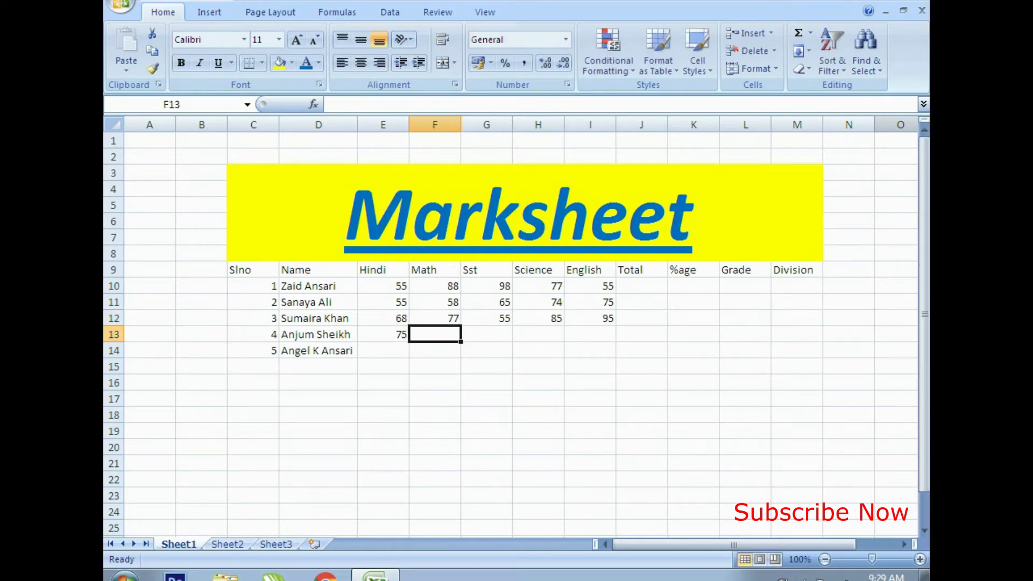
{"action": "type", "text": "8"}
{"action": "key", "text": "Tab"}
{"action": "type", "text": "85"}
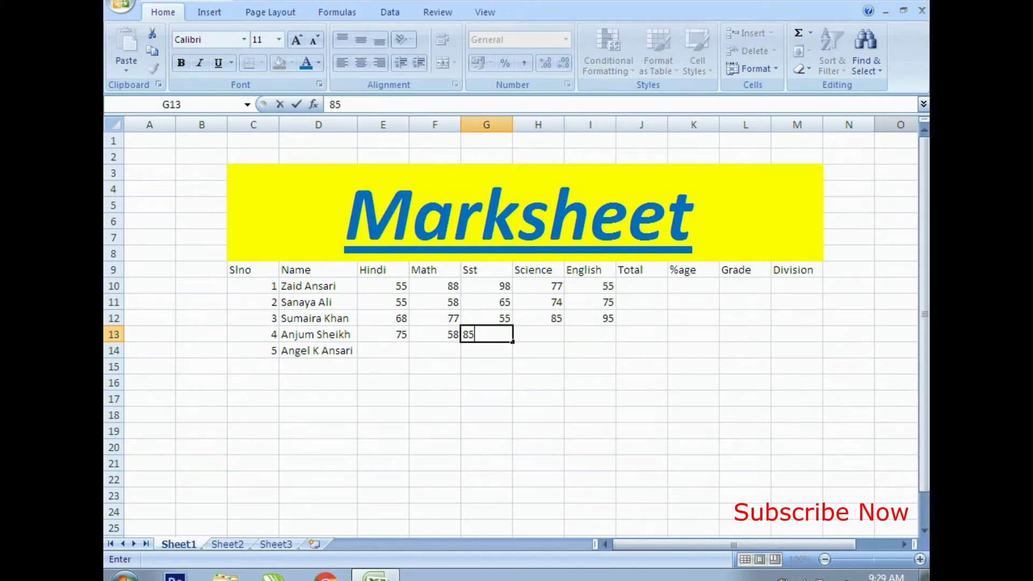
{"action": "key", "text": "Tab"}
{"action": "type", "text": "77"}
{"action": "key", "text": "Tab"}
{"action": "type", "text": "89"}
{"action": "key", "text": "Down"}
{"action": "key", "text": "Left"}
{"action": "key", "text": "Left"}
{"action": "key", "text": "Left"}
{"action": "key", "text": "Left"}
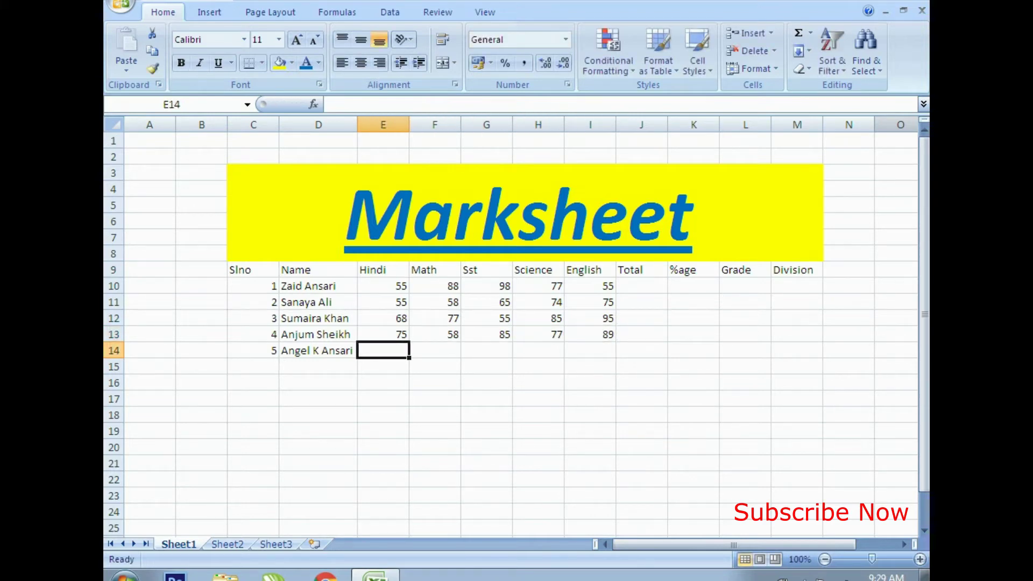
Enter row 14 marks: 44, 65, 85, 77, 67
{"action": "type", "text": "44"}
{"action": "key", "text": "Tab"}
{"action": "type", "text": "65"}
{"action": "key", "text": "Tab"}
{"action": "type", "text": "85"}
{"action": "key", "text": "Tab"}
{"action": "type", "text": "77"}
{"action": "key", "text": "Tab"}
{"action": "type", "text": "67"}
{"action": "key", "text": "Return"}
{"action": "key", "text": "Up"}
{"action": "key", "text": "Right"}
{"action": "key", "text": "Right"}
{"action": "key", "text": "Up"}
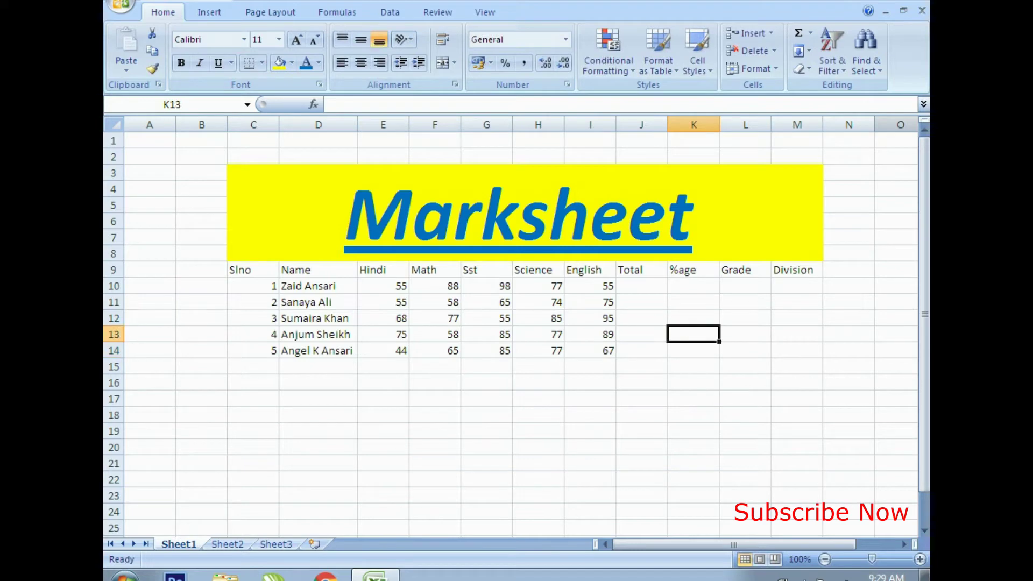
{"action": "key", "text": "Left"}
{"action": "key", "text": "Up"}
{"action": "key", "text": "Up"}
{"action": "key", "text": "Up"}
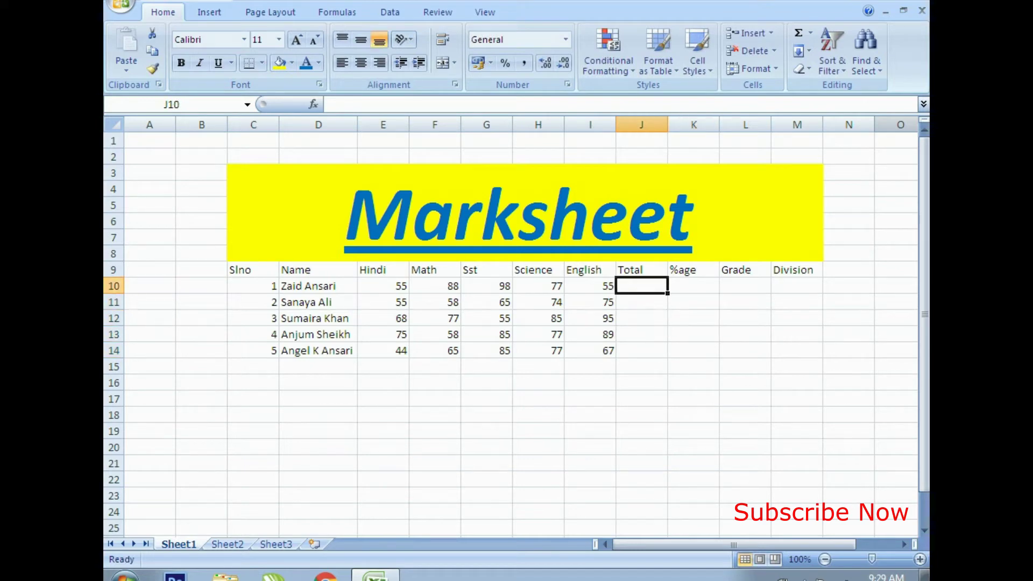
Total the first student's marks in J10 with =SUM(E10:I10), giving 373
{"action": "type", "text": "=Su"}
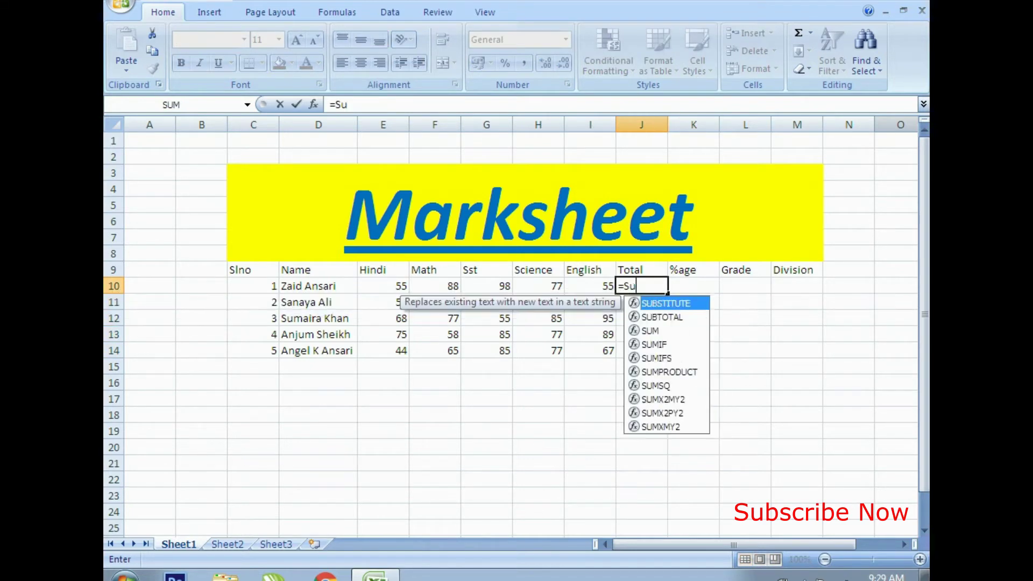
{"action": "type", "text": "m("}
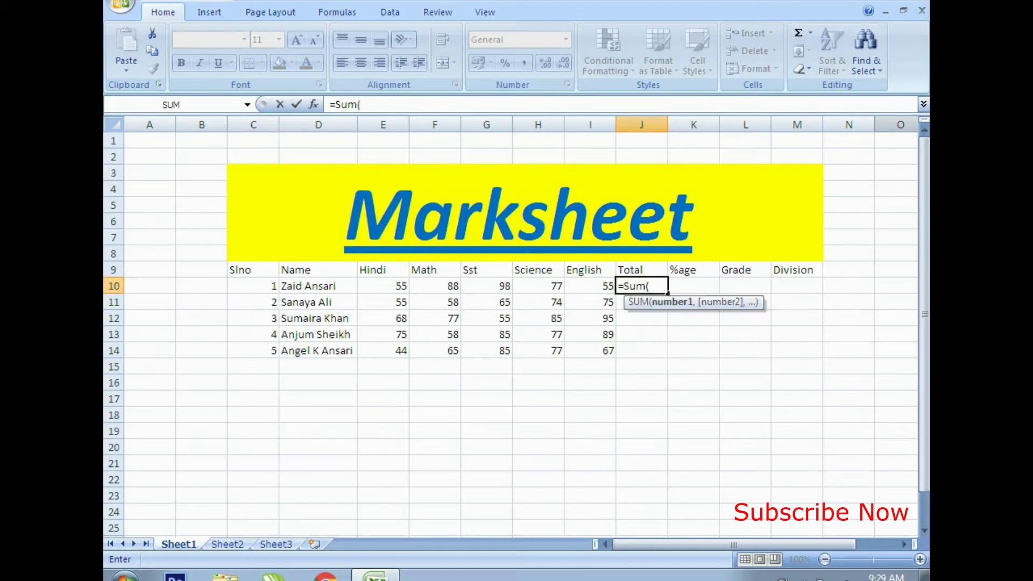
{"action": "left_click_drag", "start_coordinate": [383, 286], "coordinate": [592, 287]}
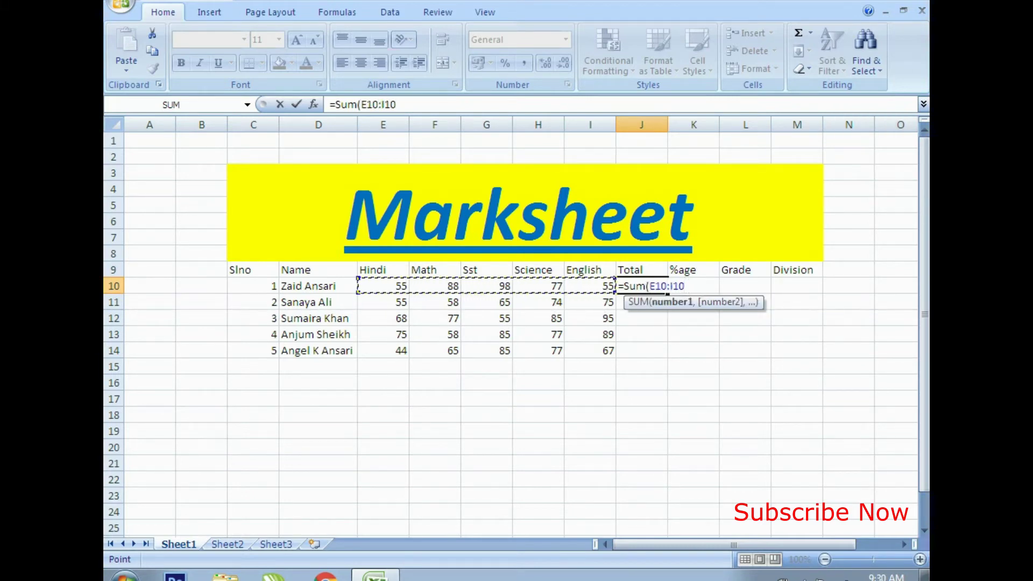
{"action": "type", "text": ")"}
{"action": "key", "text": "Return"}
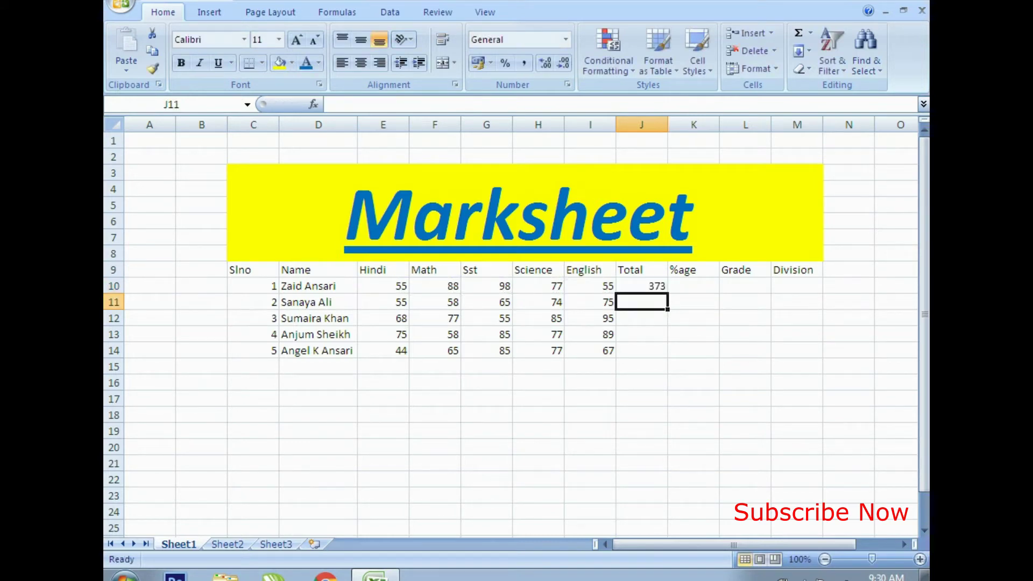
Enter =E11+F11+G11+H11+I11 in J11 to total the second student's marks as 327
{"action": "type", "text": "="}
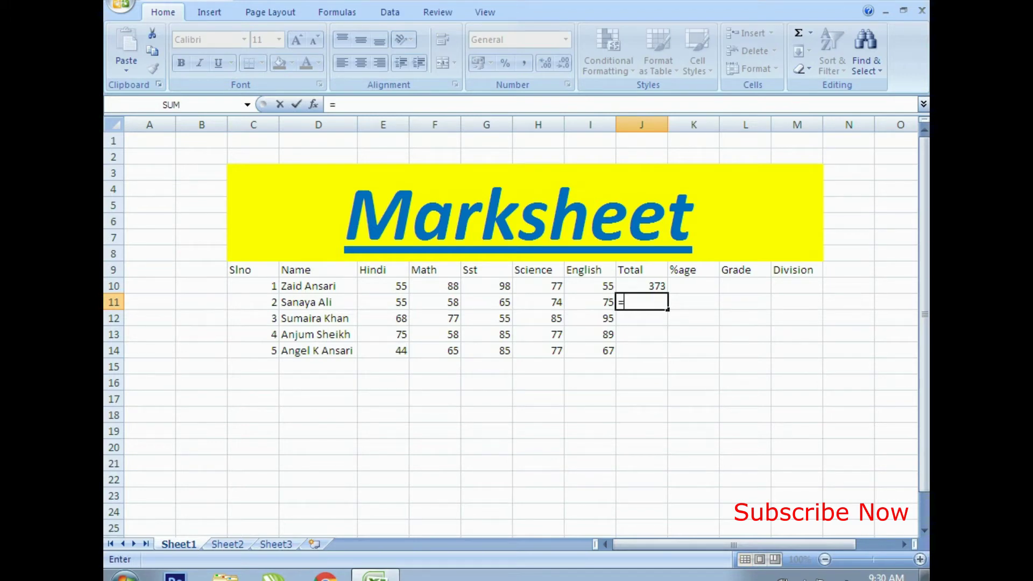
{"action": "left_click", "coordinate": [383, 302]}
{"action": "type", "text": "+"}
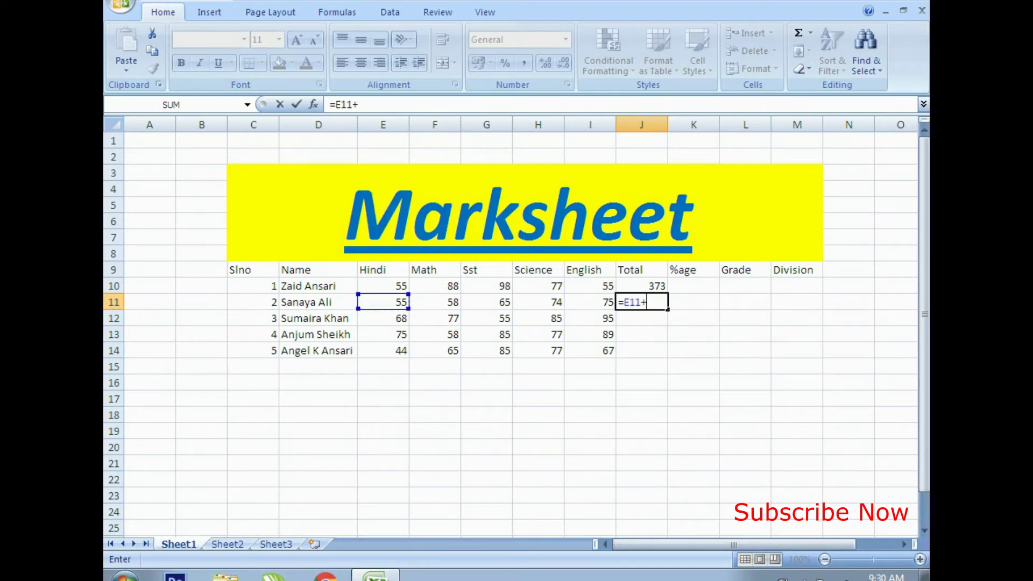
{"action": "left_click", "coordinate": [435, 301]}
{"action": "type", "text": "+"}
{"action": "left_click", "coordinate": [486, 302]}
{"action": "type", "text": "+"}
{"action": "left_click", "coordinate": [539, 301]}
{"action": "type", "text": "+"}
{"action": "left_click", "coordinate": [591, 301]}
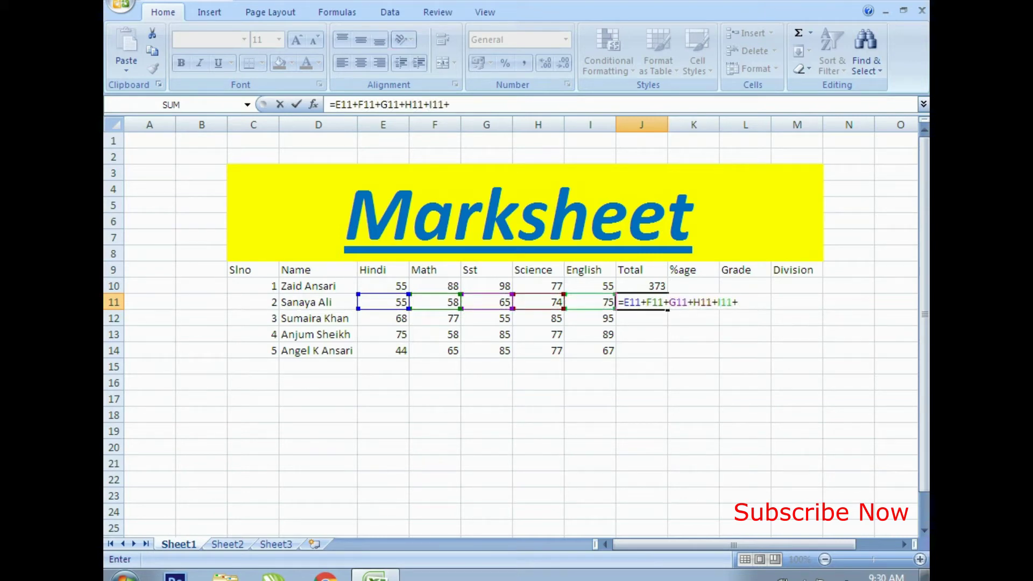
{"action": "key", "text": "Return"}
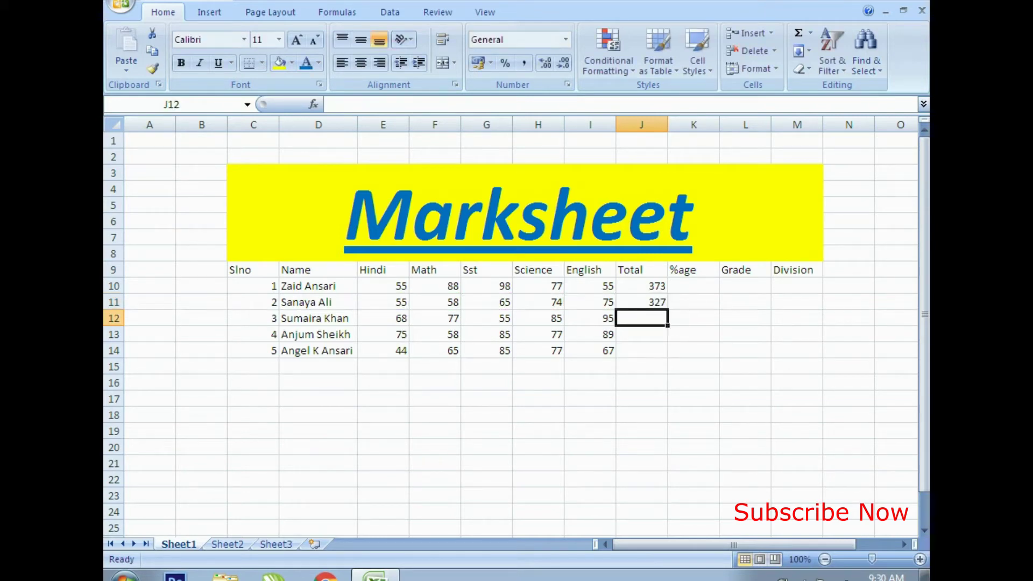
{"action": "left_click", "coordinate": [641, 301]}
Fill the total formula down to J14 and enter =J10/5 in K10, giving 74.6
{"action": "left_click_drag", "start_coordinate": [667, 310], "coordinate": [667, 358]}
{"action": "left_click", "coordinate": [686, 285]}
{"action": "type", "text": "="}
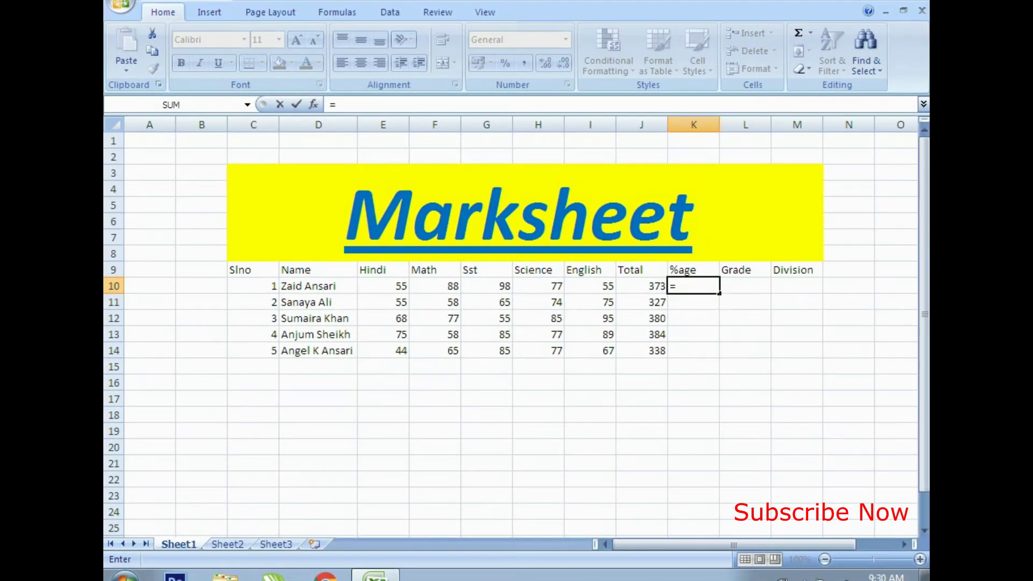
{"action": "key", "text": "Left"}
{"action": "type", "text": "/5"}
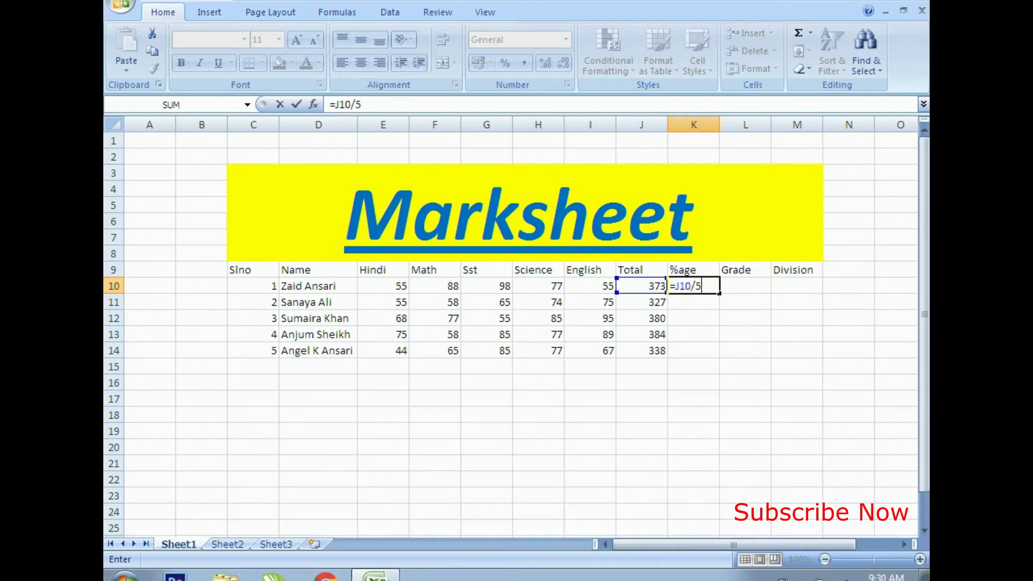
{"action": "key", "text": "Return"}
Enter =J11/5 in K11 and fill the percentage formulas down to K14
{"action": "type", "text": "="}
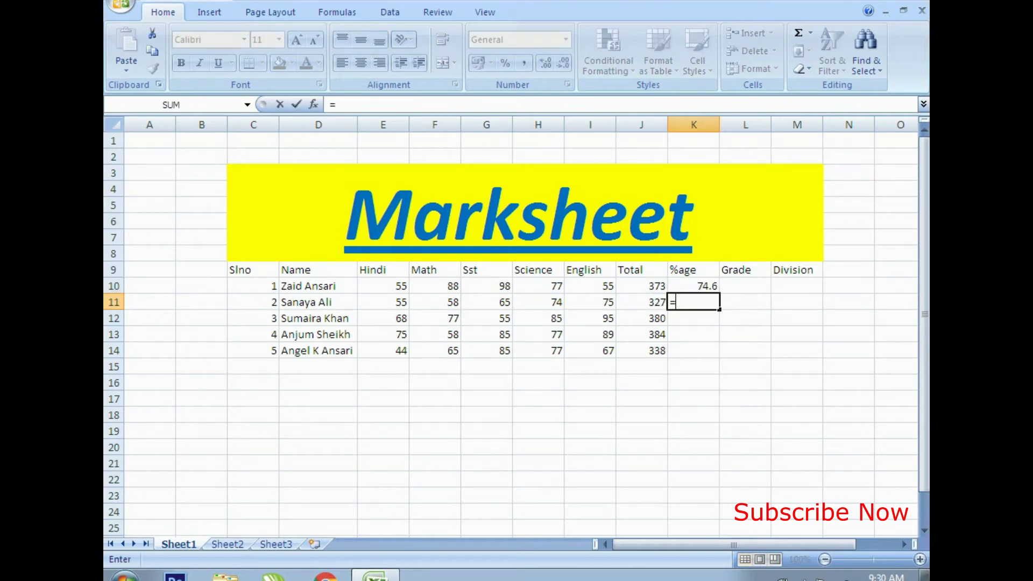
{"action": "key", "text": "Left"}
{"action": "type", "text": "/"}
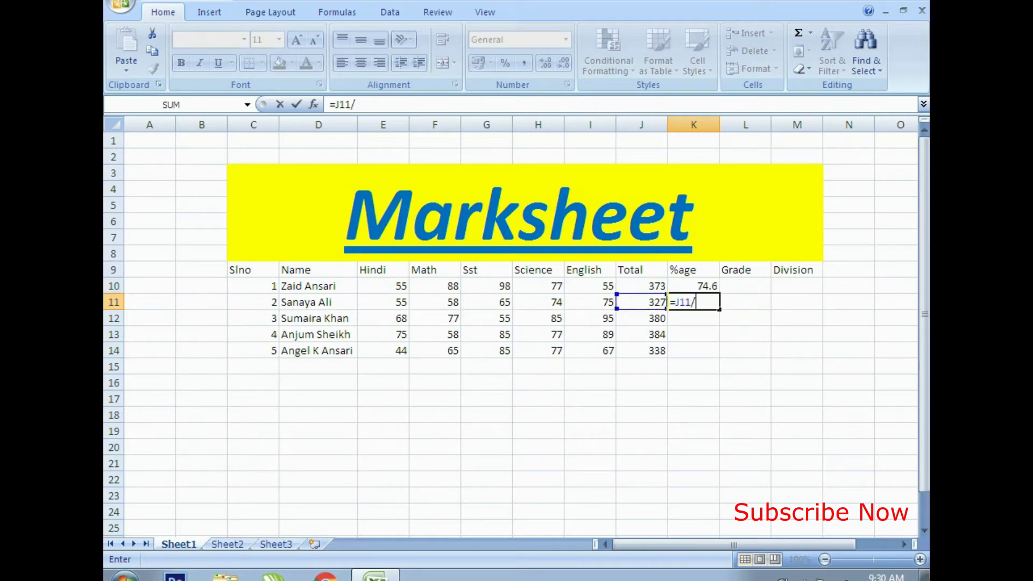
{"action": "type", "text": "5"}
{"action": "key", "text": "Return"}
{"action": "mouse_move", "coordinate": [694, 286]}
{"action": "left_mouse_down"}
{"action": "mouse_move", "coordinate": [719, 352]}
{"action": "mouse_move", "coordinate": [694, 318]}
{"action": "mouse_move", "coordinate": [698, 352]}
{"action": "left_mouse_up"}
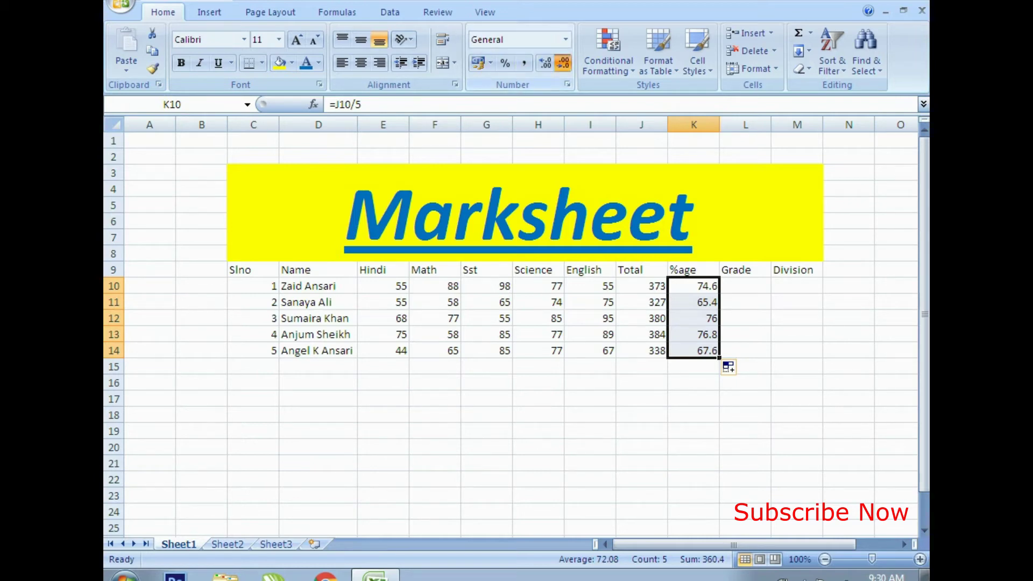
Format the percentages as Number with two decimals, e.g. 74.60 and 65.40
{"action": "left_click", "coordinate": [563, 63]}
{"action": "left_click", "coordinate": [545, 63]}
{"action": "left_click", "coordinate": [546, 63]}
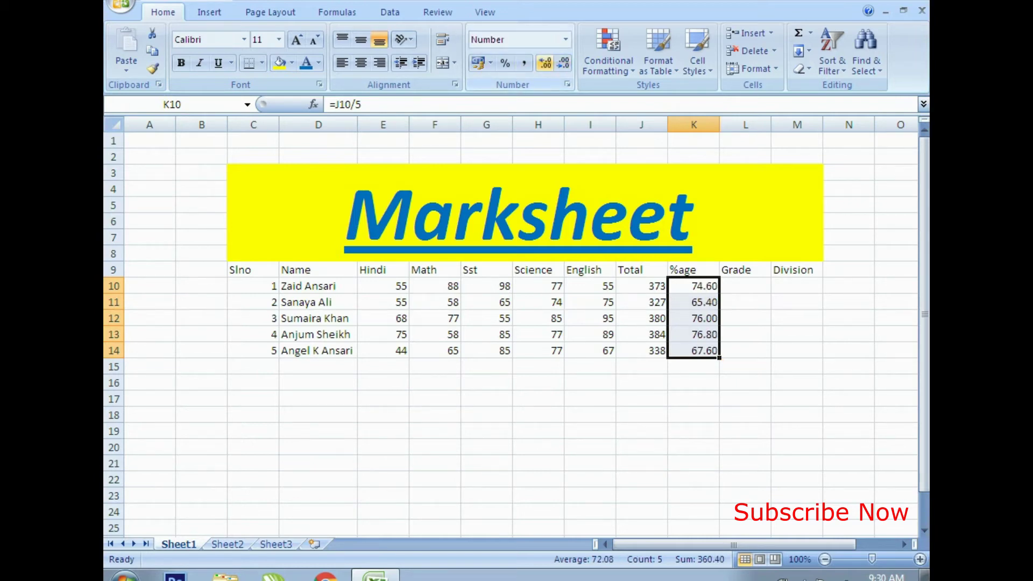
{"action": "left_click", "coordinate": [745, 285]}
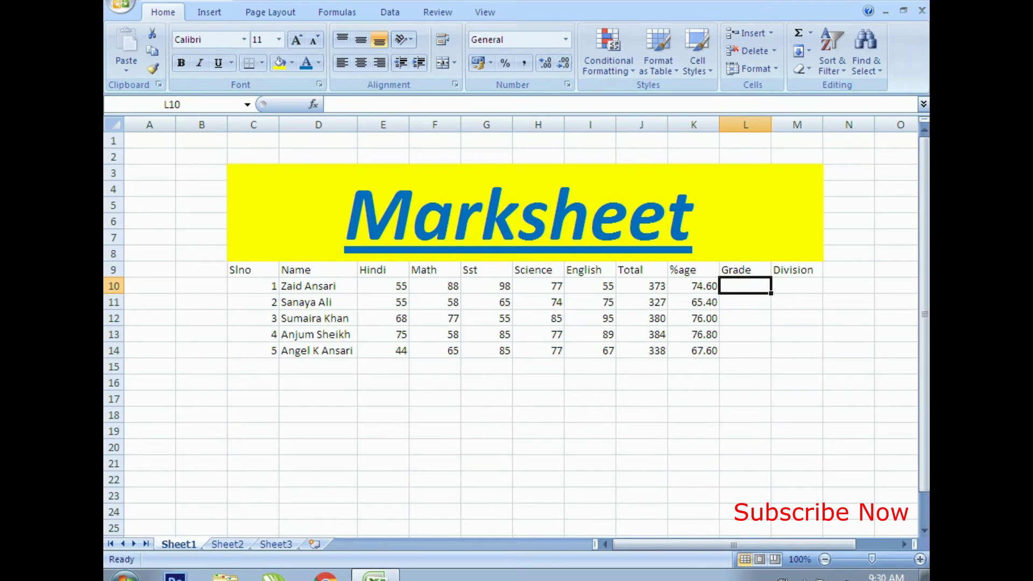
Enter a nested IF grade formula in L10: K10 >89 A, >79 B, >69 C, >59 D, else F
{"action": "type", "text": "=i"}
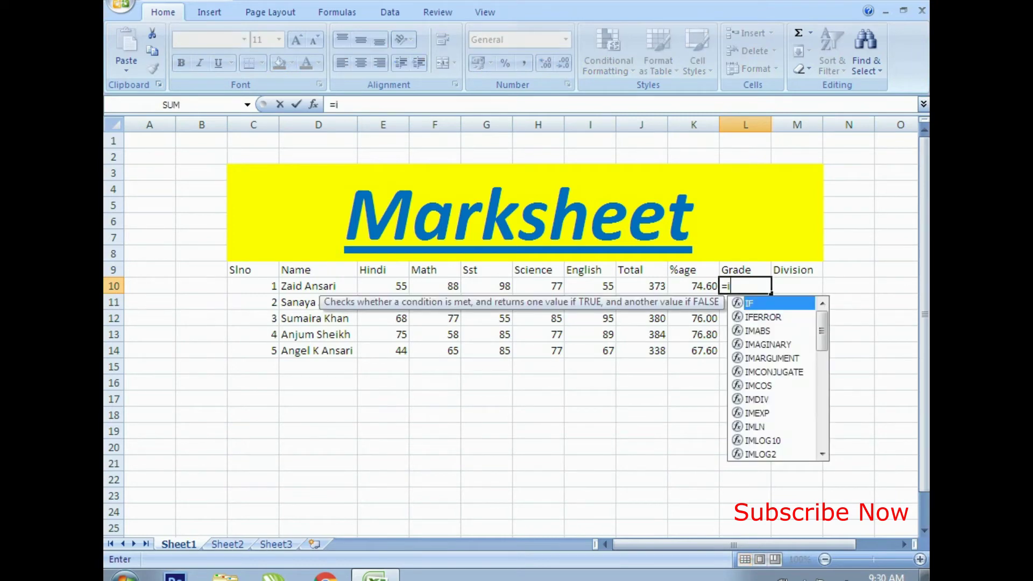
{"action": "type", "text": "f("}
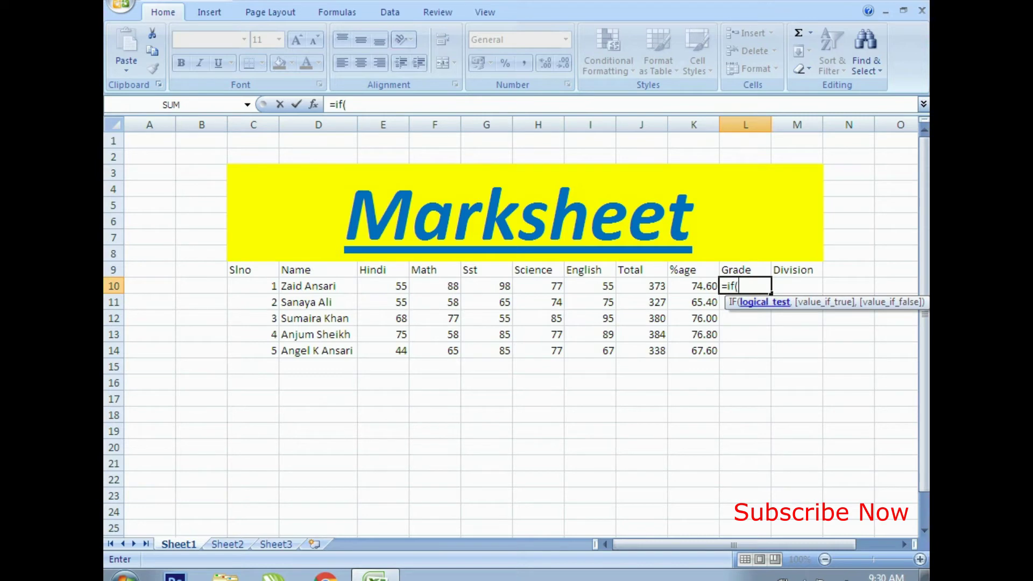
{"action": "left_click", "coordinate": [694, 286]}
{"action": "type", "text": ">"}
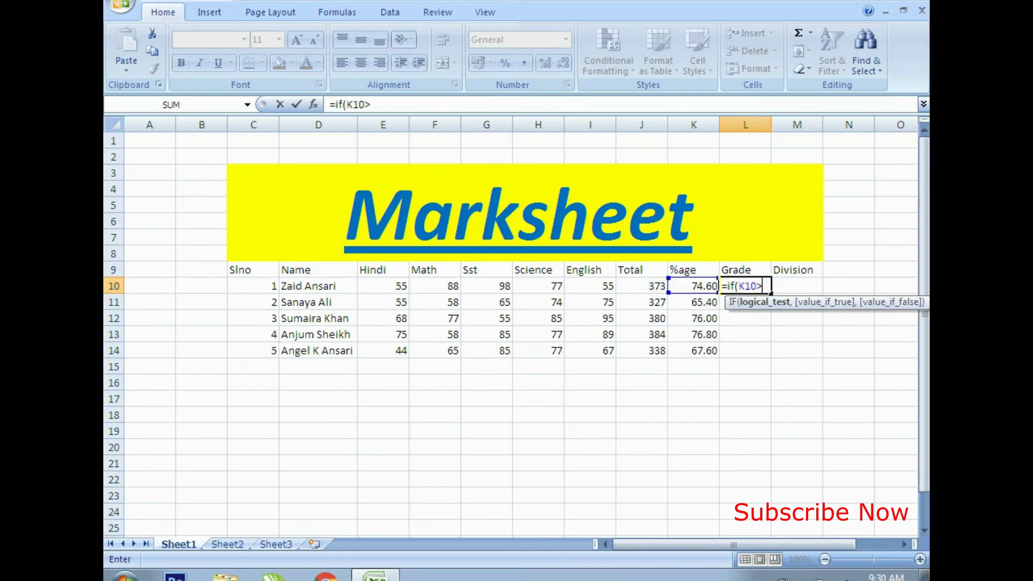
{"action": "type", "text": "89,\"A\""}
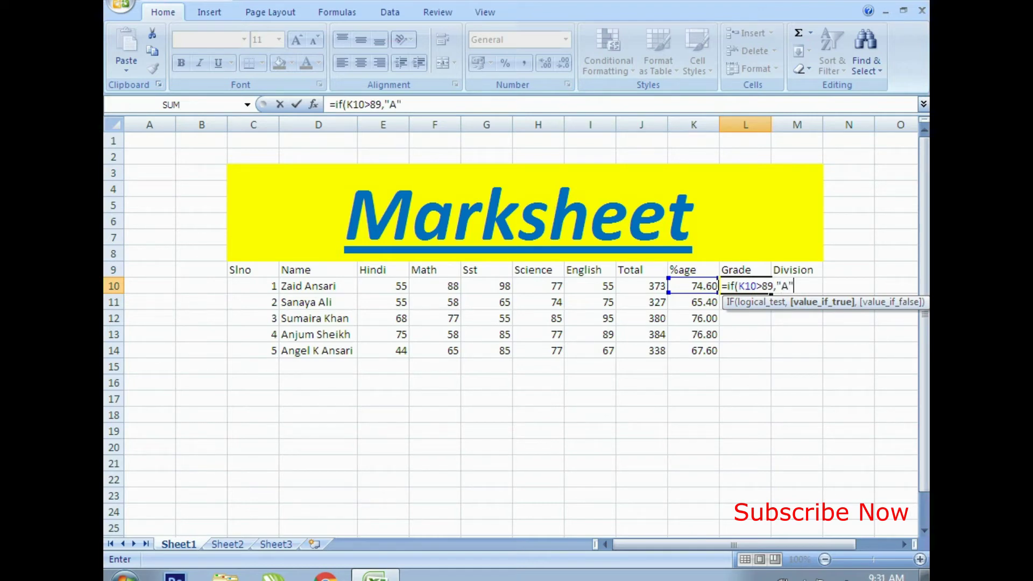
{"action": "type", "text": ","}
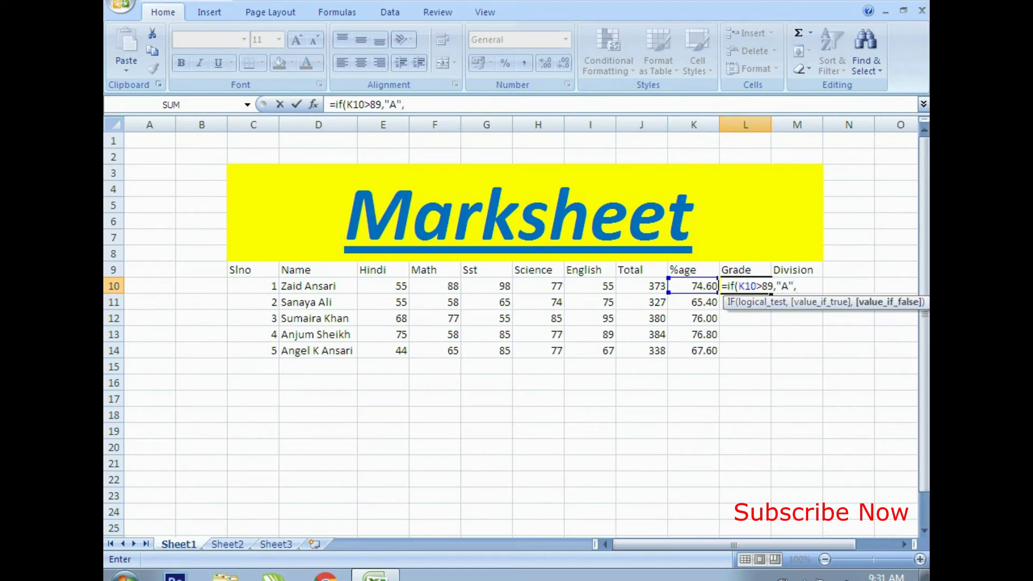
{"action": "type", "text": "if("}
{"action": "left_click", "coordinate": [694, 286]}
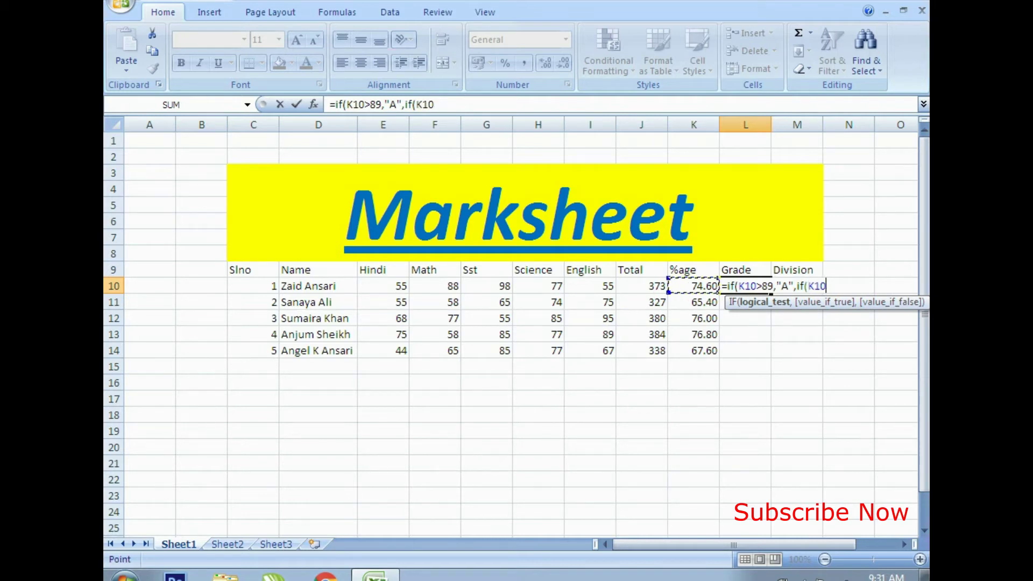
{"action": "type", "text": ">"}
{"action": "type", "text": "79"}
{"action": "type", "text": ",\"B"}
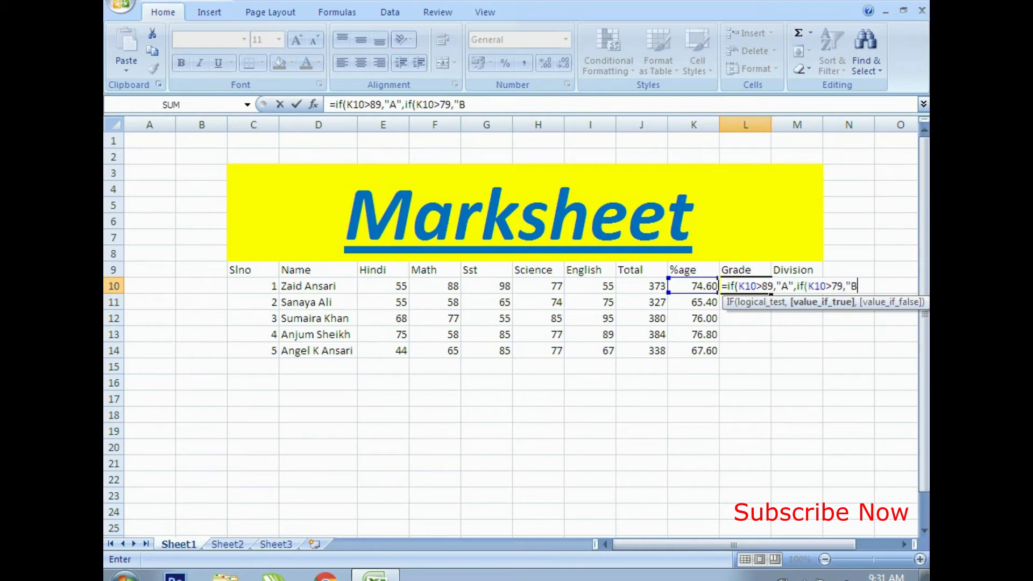
{"action": "type", "text": "\""}
{"action": "type", "text": ",i"}
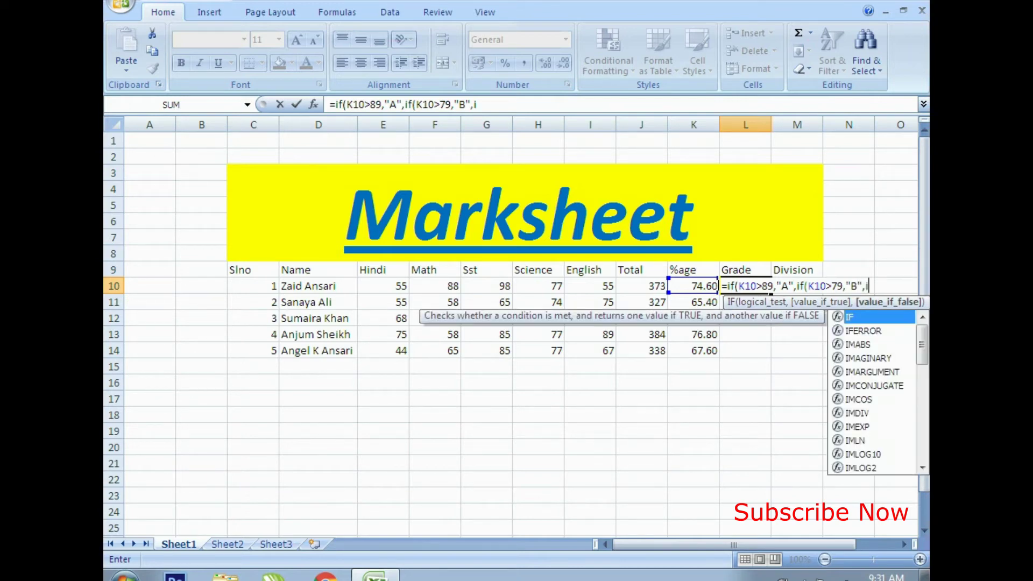
{"action": "type", "text": "f("}
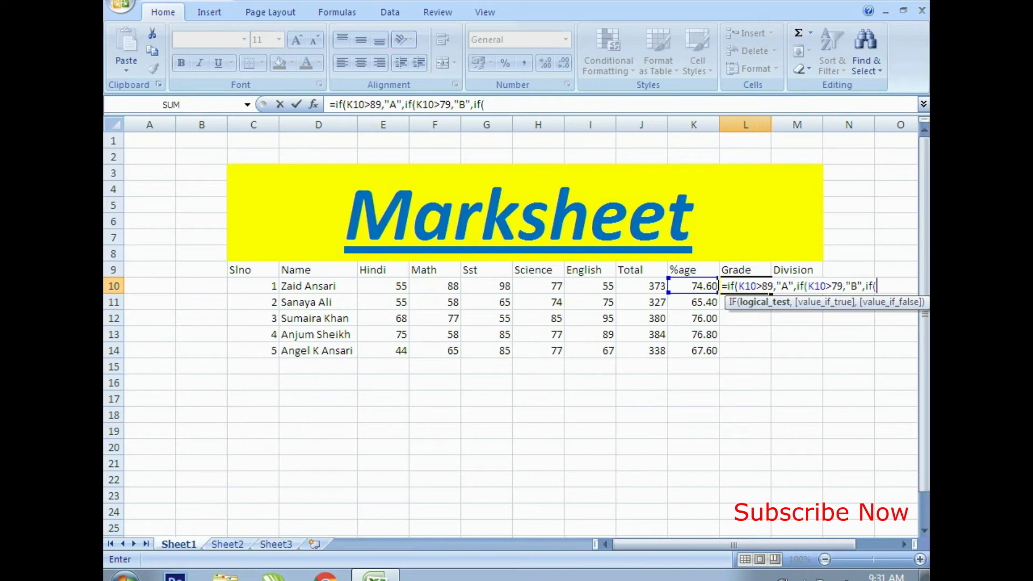
{"action": "key", "text": "Left"}
{"action": "type", "text": ">"}
{"action": "type", "text": "69,"}
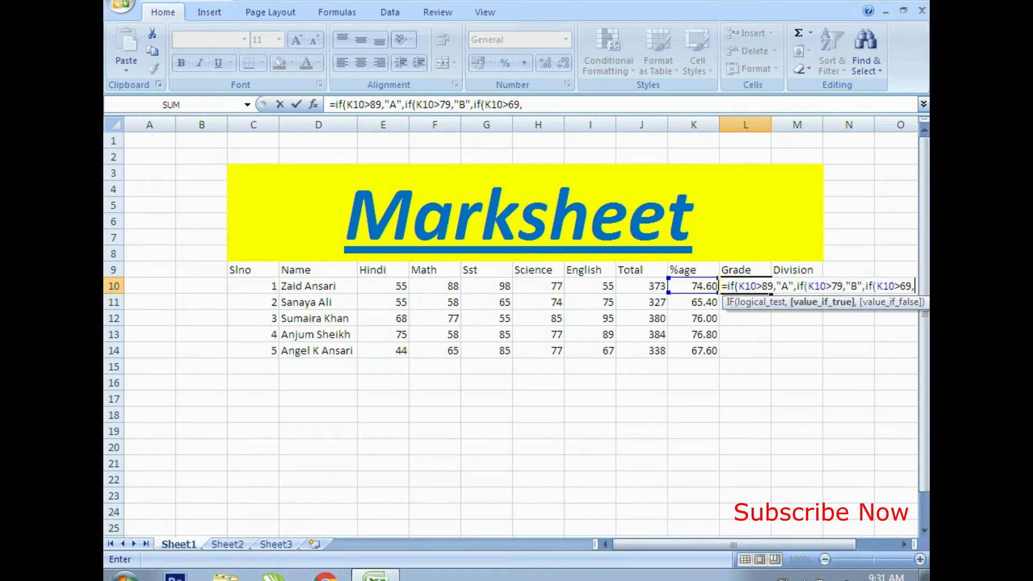
{"action": "type", "text": "\"C"}
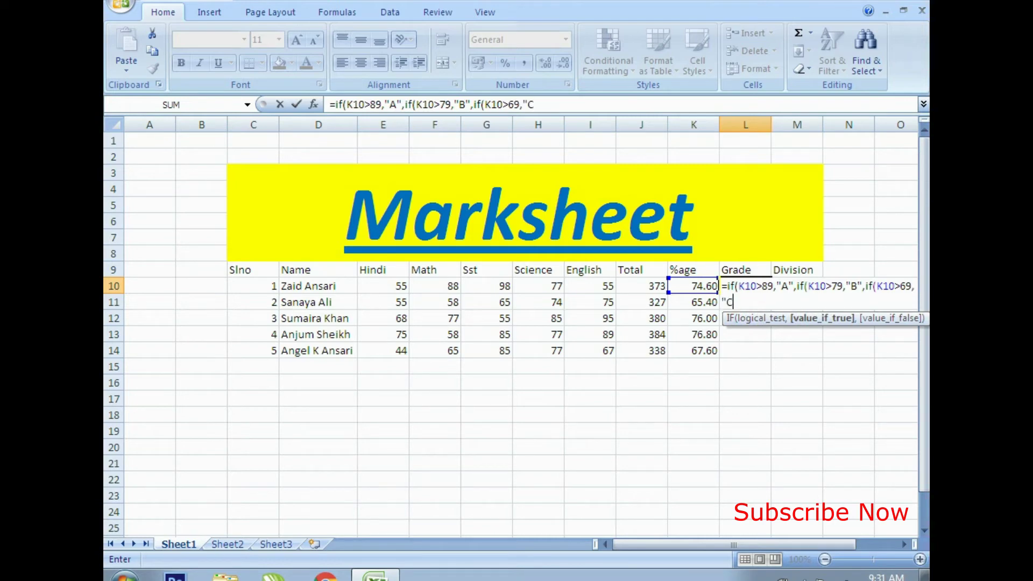
{"action": "type", "text": "\""}
{"action": "type", "text": ",i"}
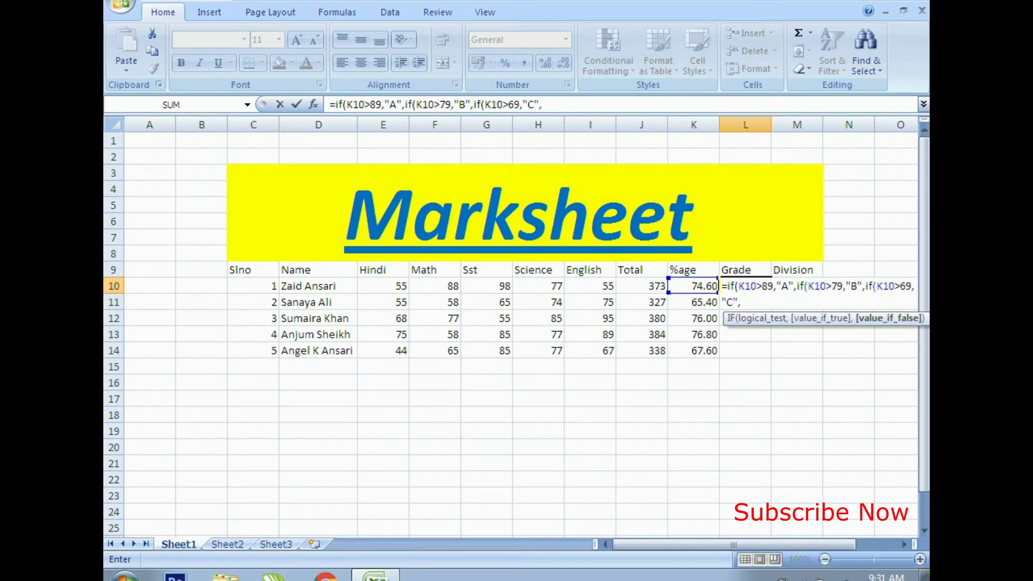
{"action": "type", "text": "f("}
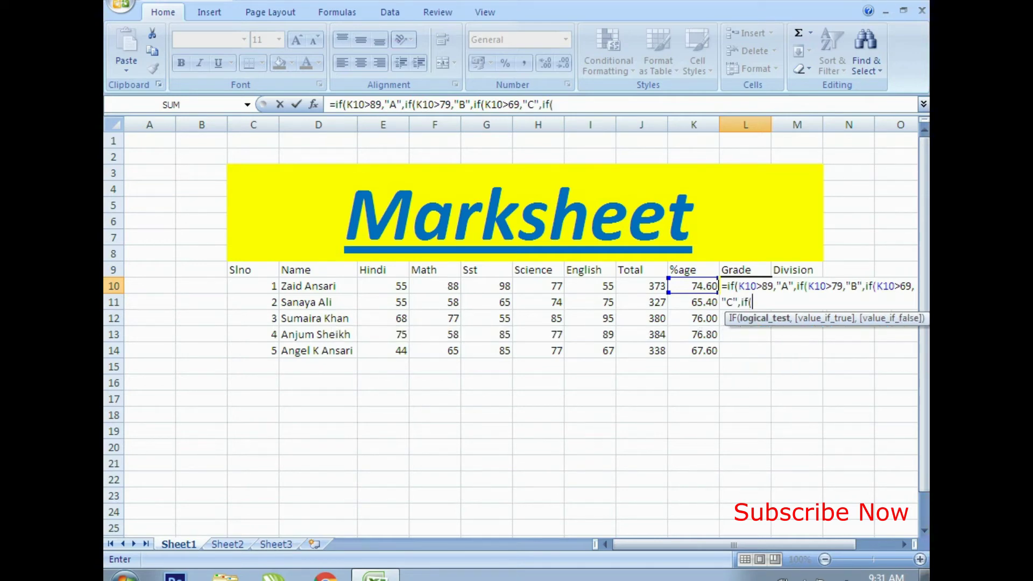
{"action": "key", "text": "Left"}
{"action": "type", "text": ">"}
{"action": "type", "text": "59"}
{"action": "type", "text": ",\""}
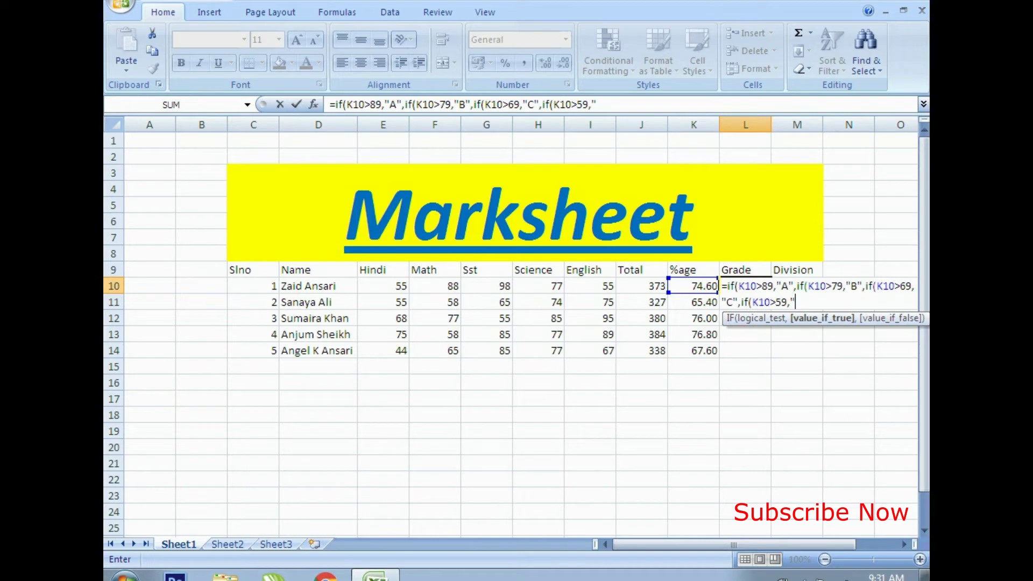
{"action": "type", "text": "D\""}
{"action": "type", "text": ",\"F\"))))"}
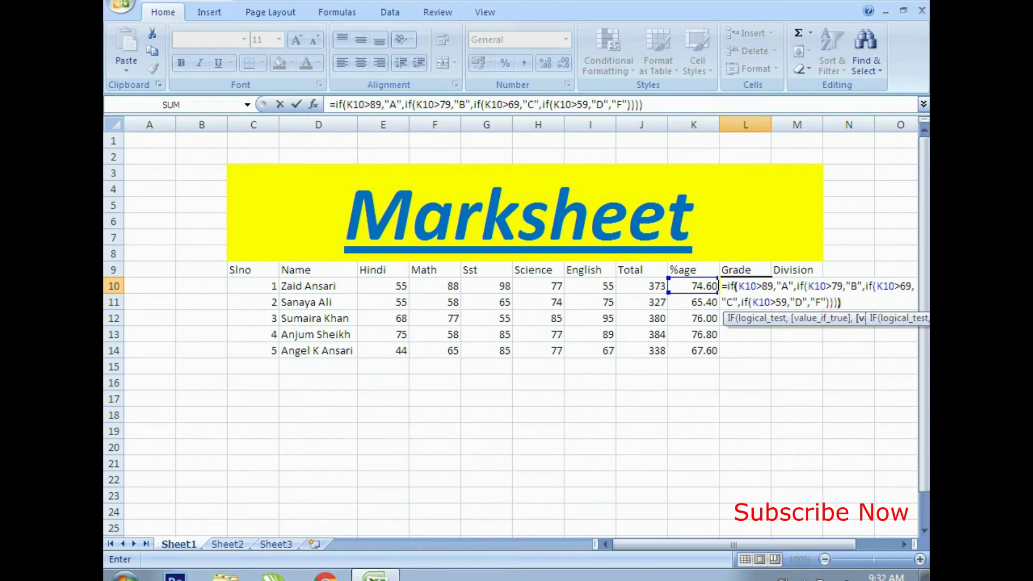
{"action": "key", "text": "Return"}
Change the first student's Hindi mark to 88 and English mark to 99
{"action": "key", "text": "Up"}
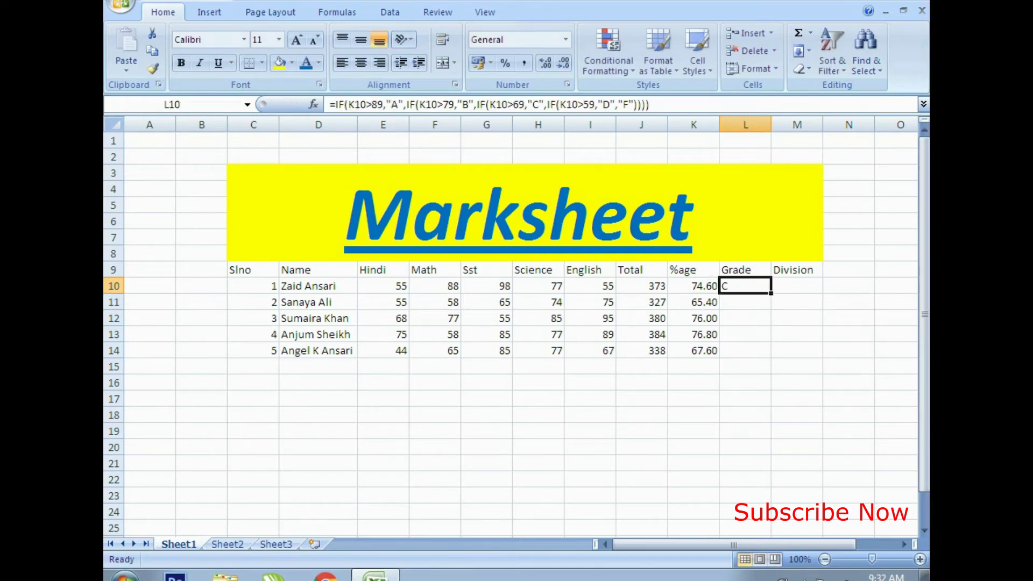
{"action": "key", "text": "Left"}
{"action": "key", "text": "Left"}
{"action": "key", "text": "Left"}
{"action": "key", "text": "Left"}
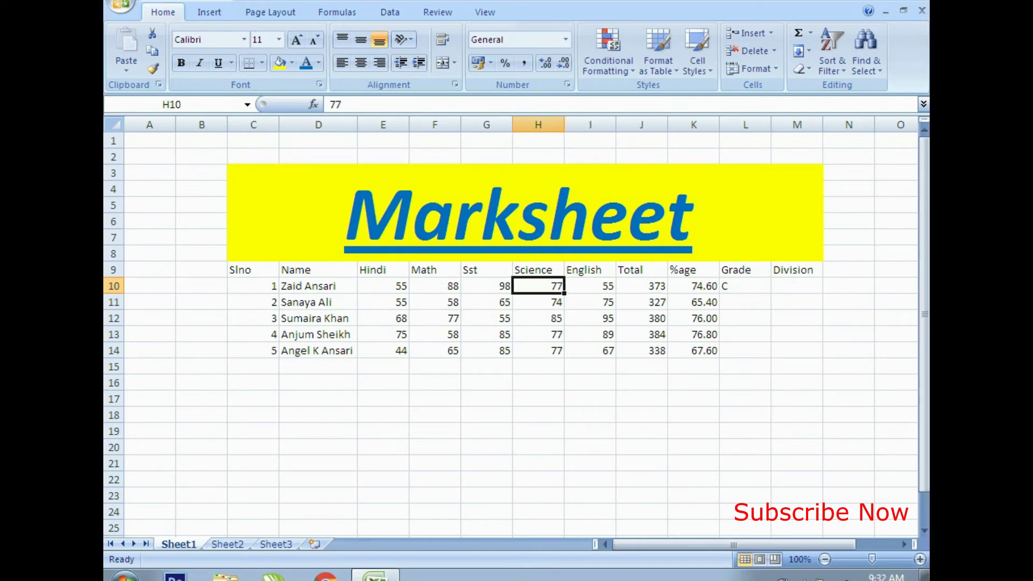
{"action": "key", "text": "Left"}
{"action": "key", "text": "Left"}
{"action": "key", "text": "Left"}
{"action": "type", "text": "88"}
{"action": "key", "text": "Return"}
{"action": "key", "text": "Up"}
{"action": "key", "text": "Right"}
{"action": "key", "text": "Right"}
{"action": "key", "text": "Right"}
{"action": "key", "text": "Right"}
{"action": "type", "text": "99"}
{"action": "key", "text": "Return"}
{"action": "key", "text": "Up"}
{"action": "key", "text": "Right"}
{"action": "key", "text": "Right"}
{"action": "key", "text": "Right"}
{"action": "key", "text": "Right"}
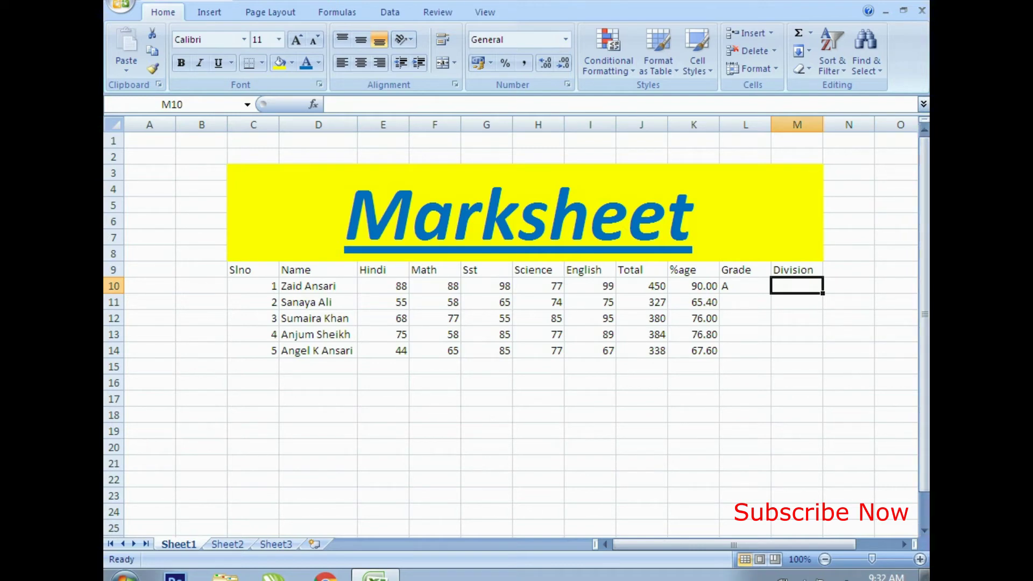
Fill the grade formula from L10 down to L14, giving grades A, D, C, C, D
{"action": "key", "text": "Left"}
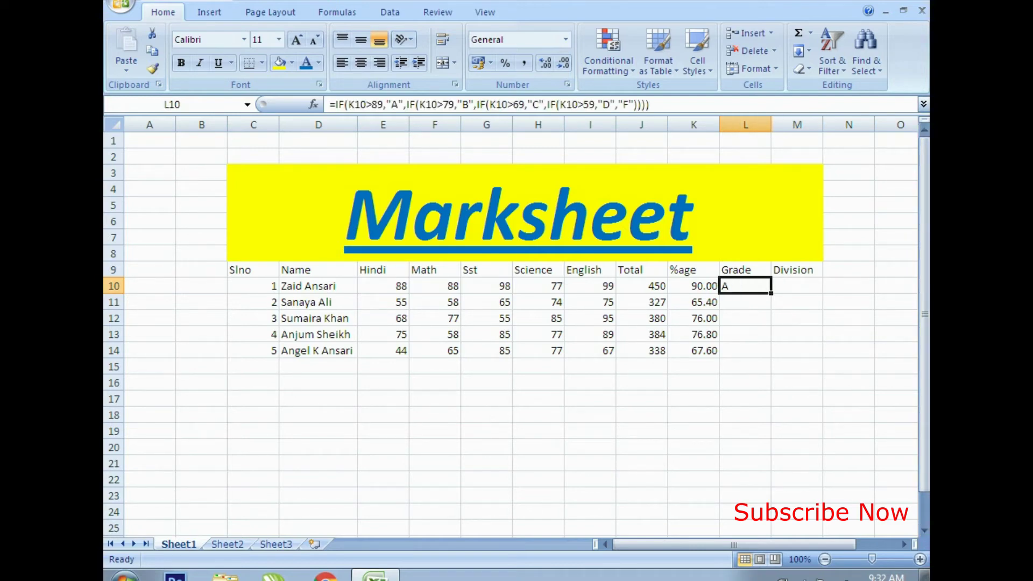
{"action": "key", "text": "Down"}
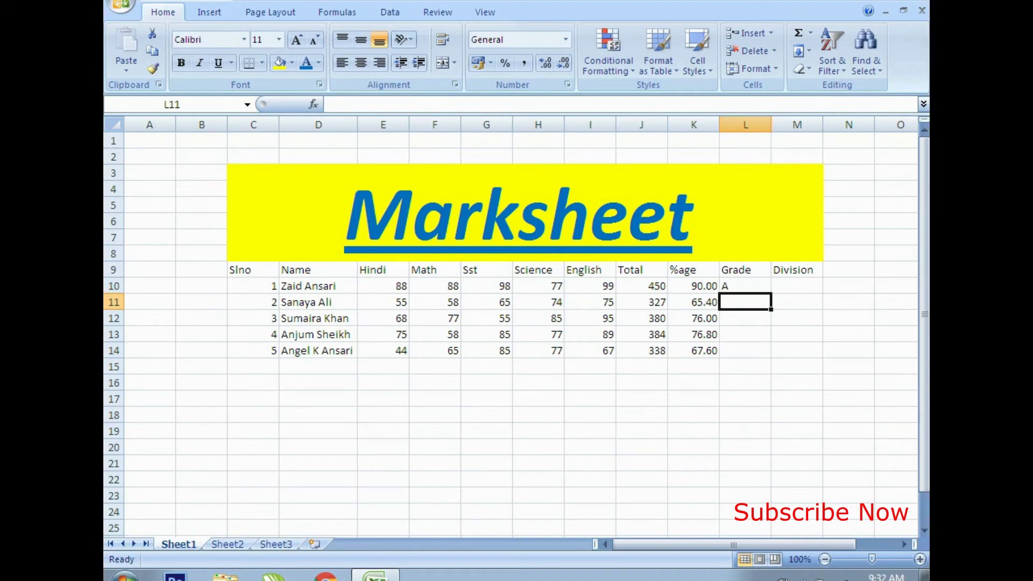
{"action": "key", "text": "Up"}
{"action": "left_click_drag", "start_coordinate": [771, 294], "coordinate": [771, 358]}
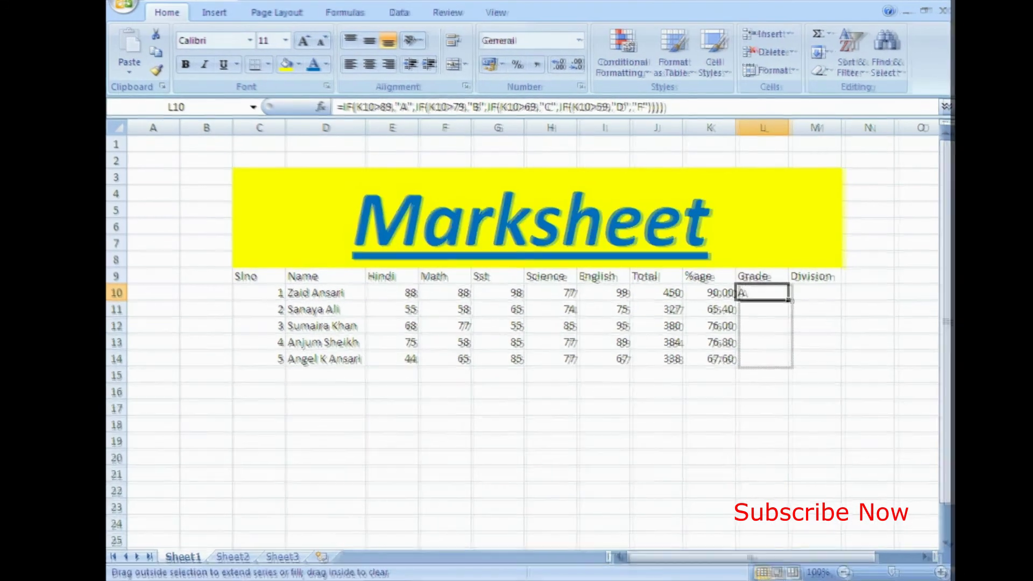
{"action": "key", "text": "Right"}
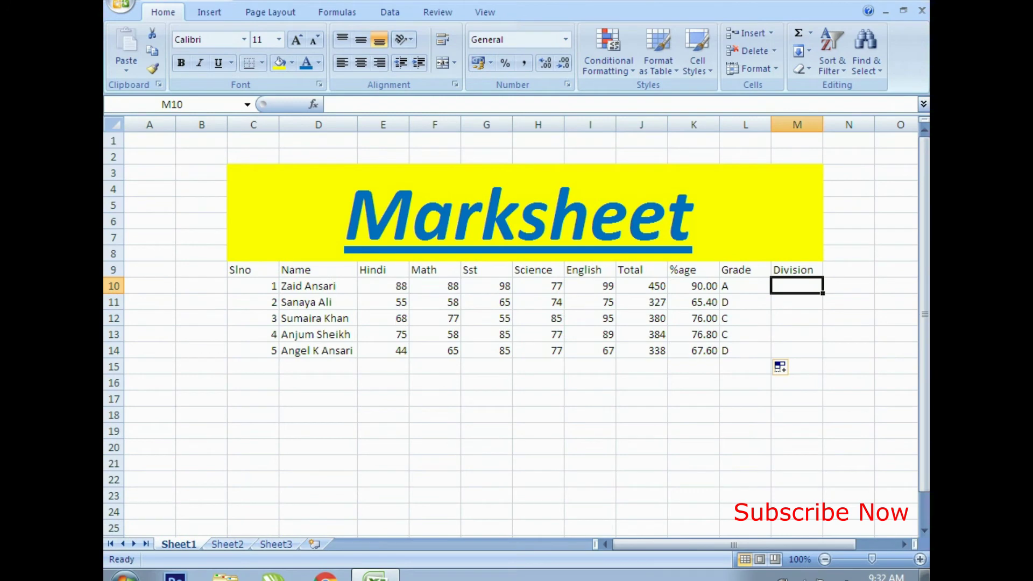
In M10 type =IF(AND(E10>33,…,I10>33,K10>60),"1st", then start the next IF(AND(
{"action": "type", "text": "="}
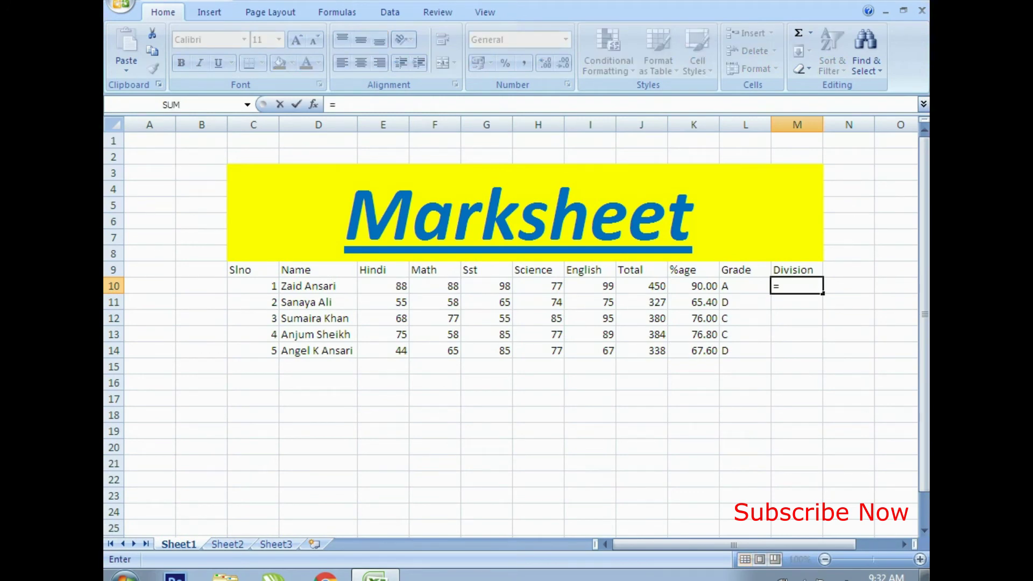
{"action": "type", "text": "if"}
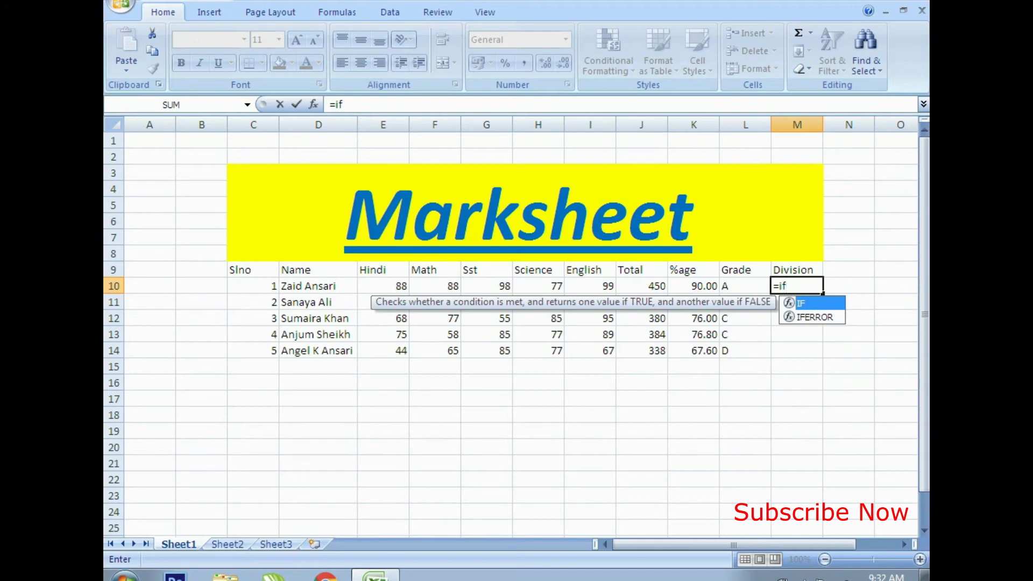
{"action": "type", "text": "(and("}
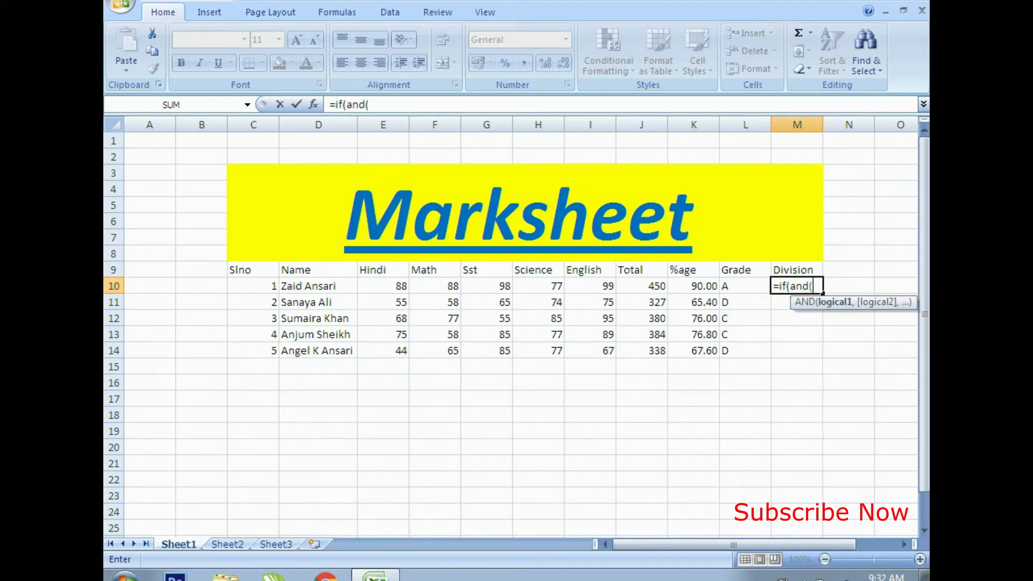
{"action": "left_click", "coordinate": [383, 286]}
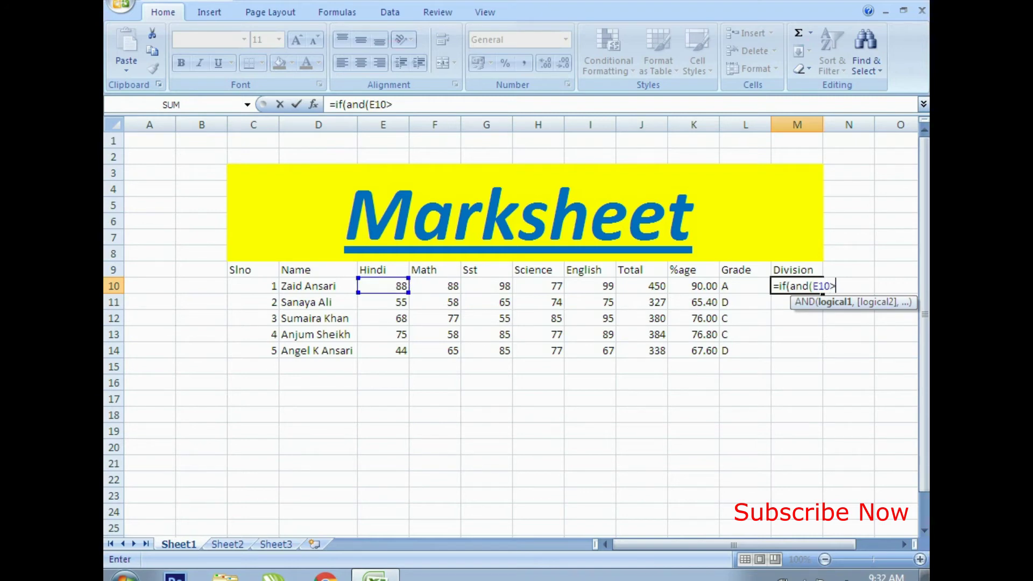
{"action": "type", "text": ">33"}
{"action": "type", "text": ","}
{"action": "left_click", "coordinate": [435, 286]}
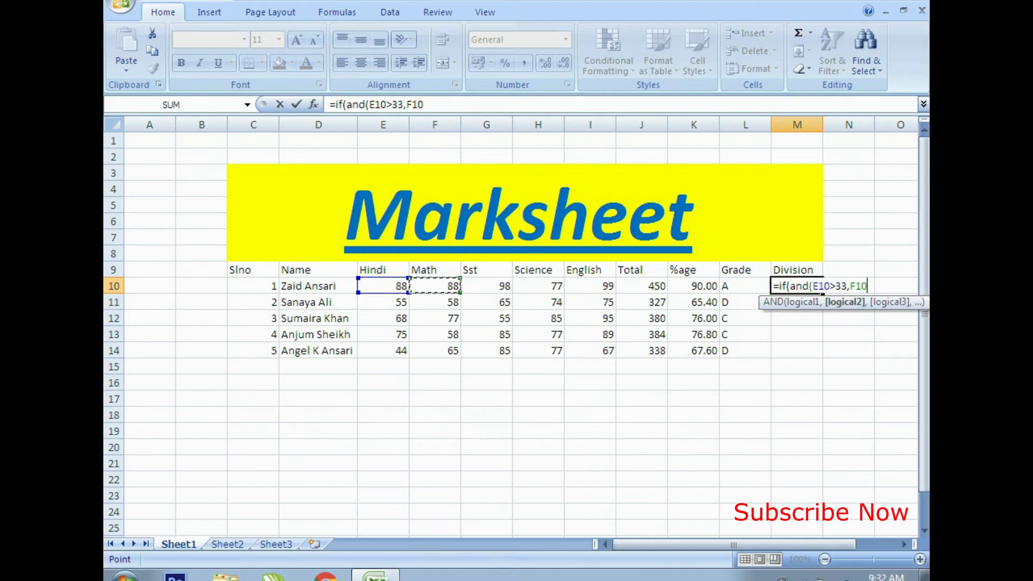
{"action": "type", "text": ">33"}
{"action": "type", "text": ","}
{"action": "left_click", "coordinate": [486, 285]}
{"action": "type", "text": ">"}
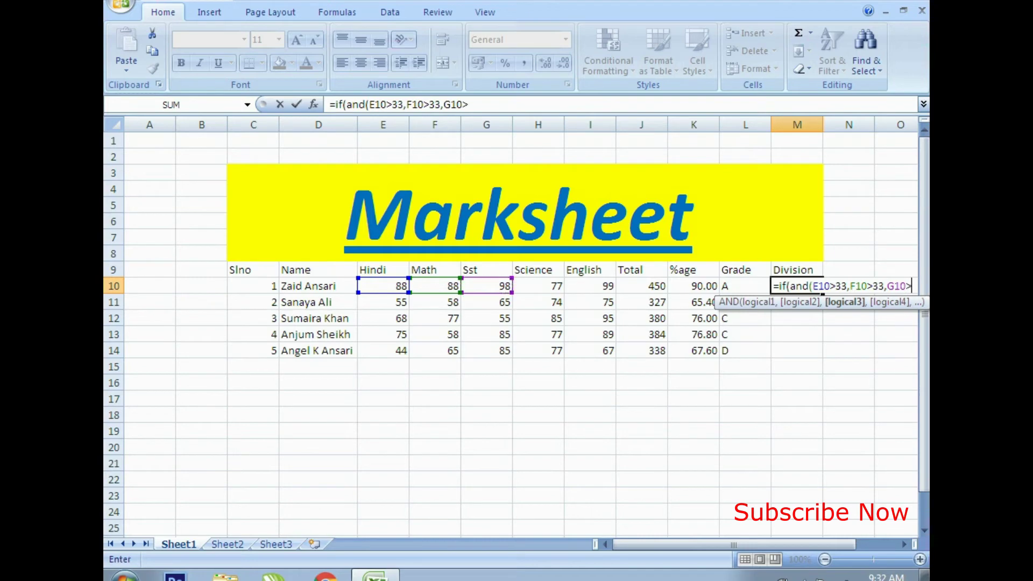
{"action": "type", "text": "33,"}
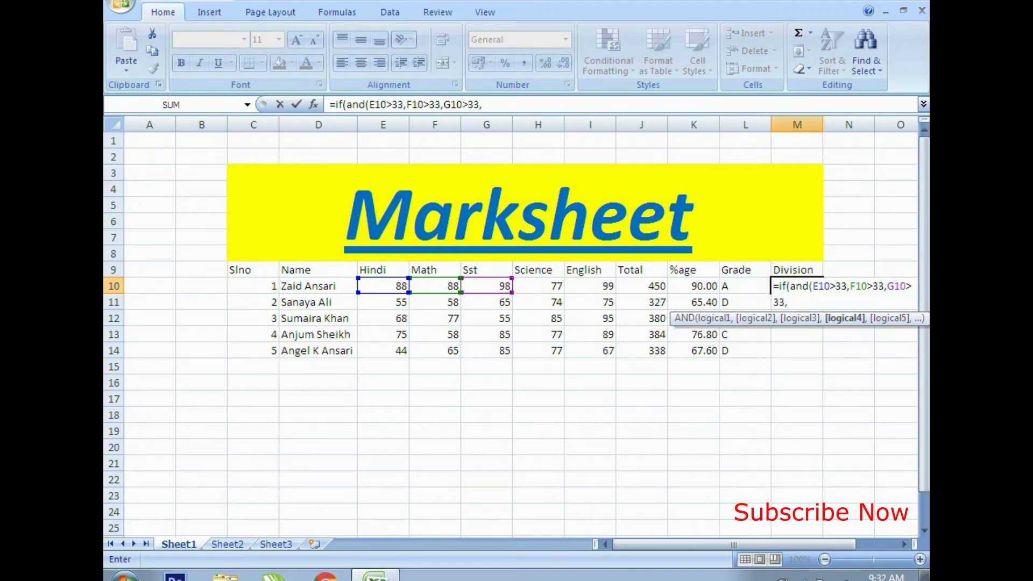
{"action": "left_click", "coordinate": [538, 286]}
{"action": "type", "text": ">33,"}
{"action": "left_click", "coordinate": [591, 286]}
{"action": "type", "text": ">"}
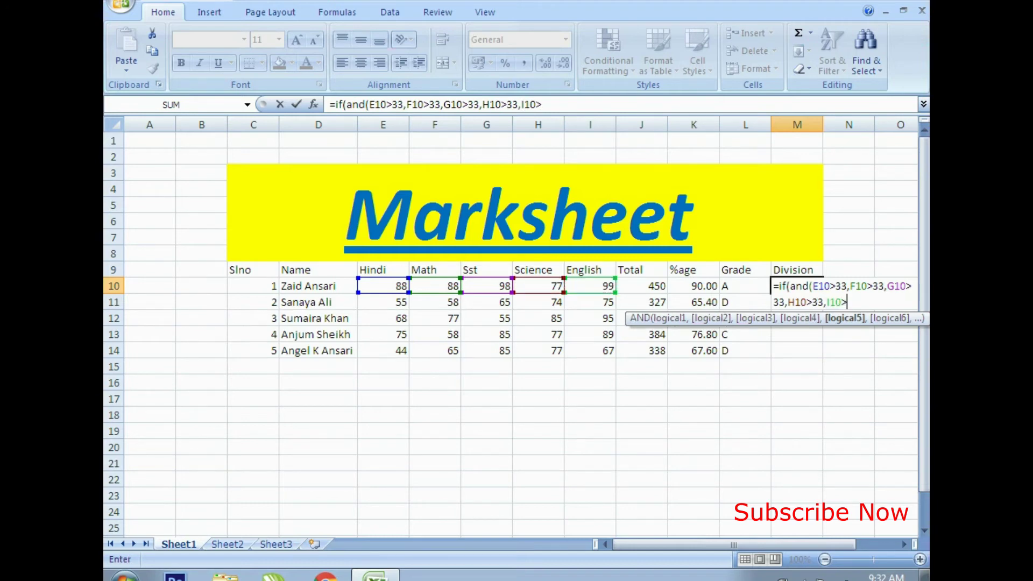
{"action": "type", "text": "33,"}
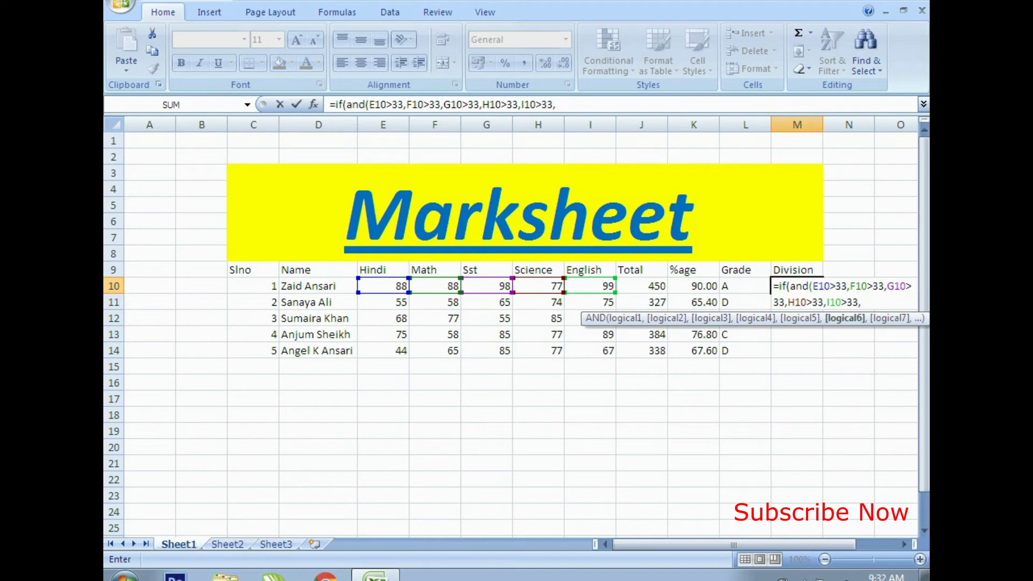
{"action": "left_click", "coordinate": [694, 286]}
{"action": "type", "text": ">60"}
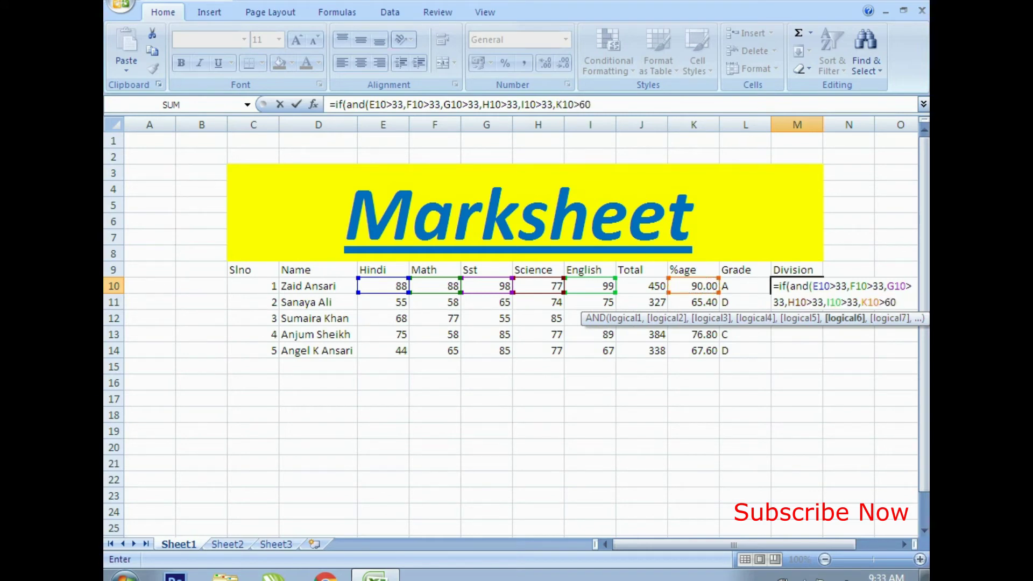
{"action": "type", "text": "),\""}
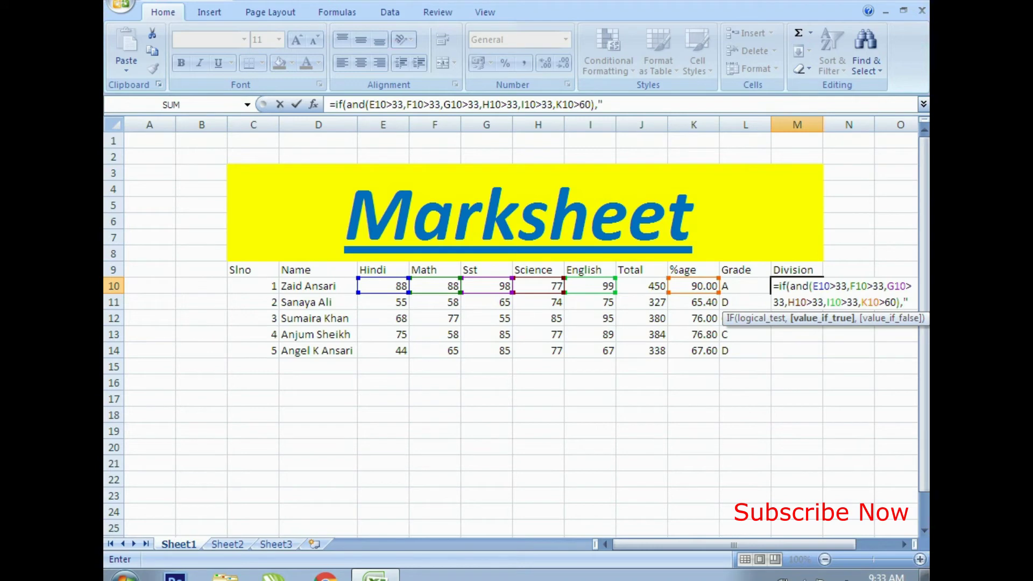
{"action": "type", "text": "1st\","}
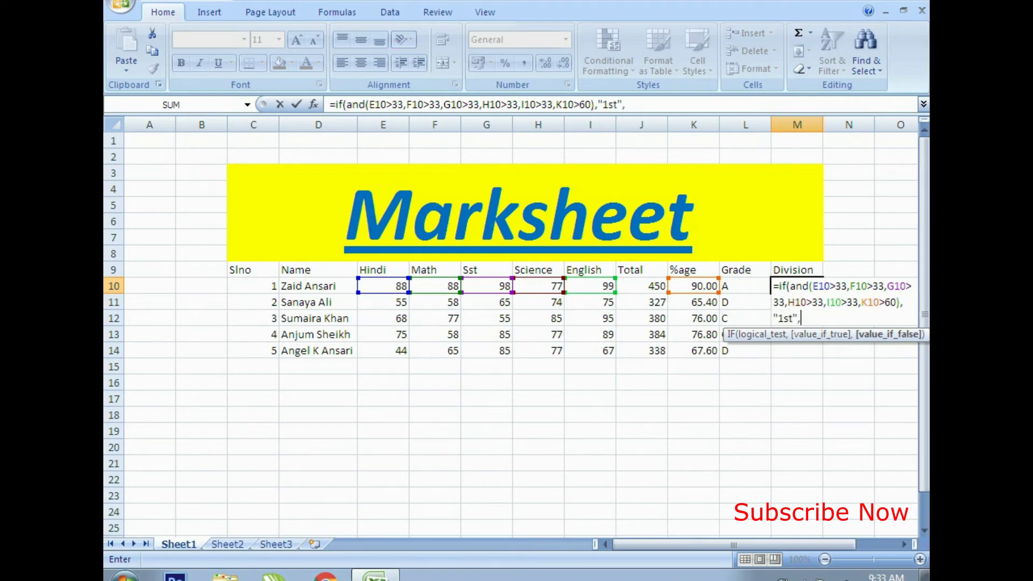
{"action": "type", "text": "if"}
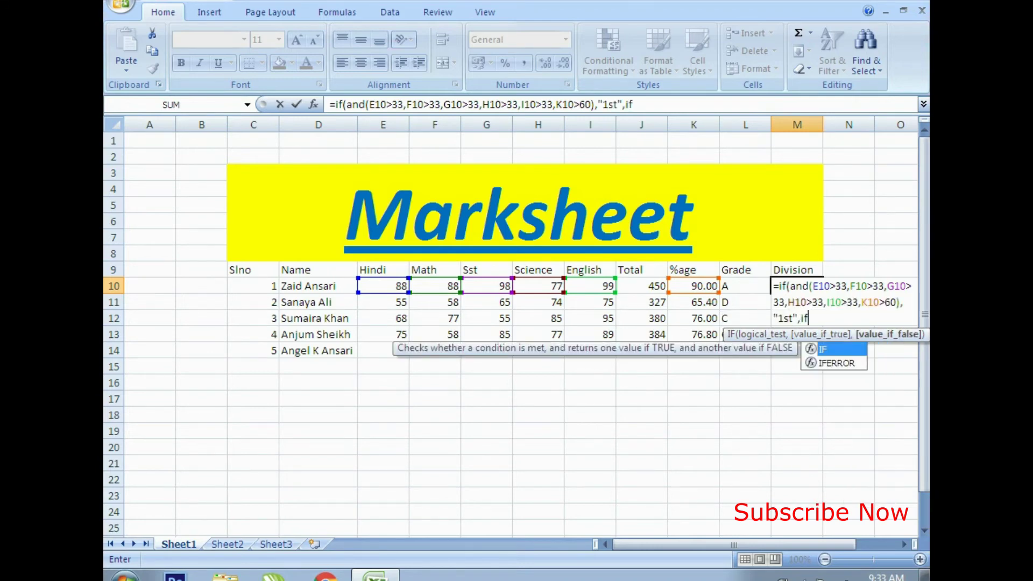
{"action": "type", "text": "(and"}
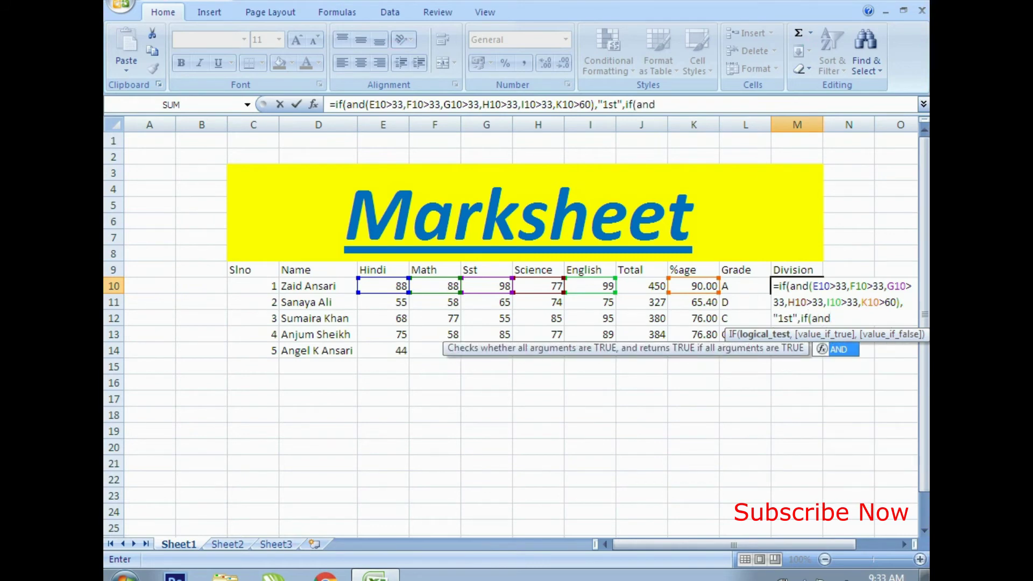
{"action": "type", "text": "("}
Add the "2nd" branch: E10 through I10 each >33 and K10>45, then open another IF(AND(
{"action": "left_click", "coordinate": [383, 285]}
{"action": "type", "text": ">33,"}
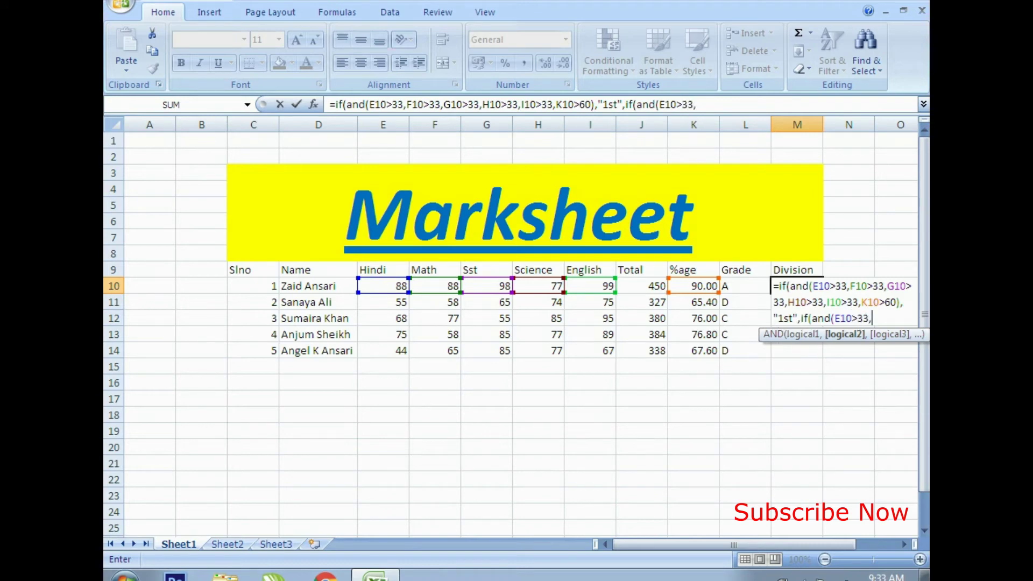
{"action": "type", "text": "F10"}
{"action": "type", "text": ">33"}
{"action": "type", "text": ",G10>33,"}
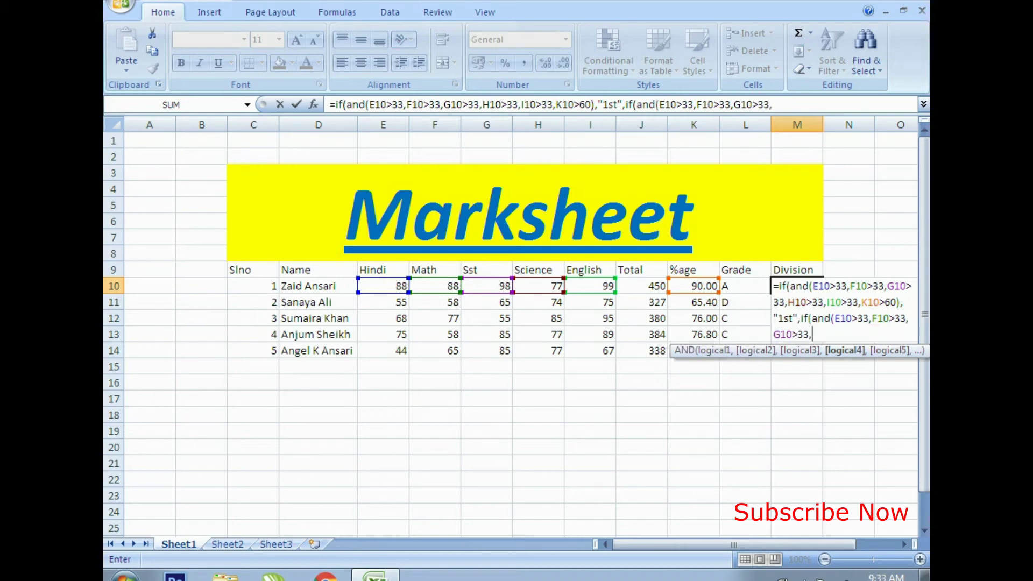
{"action": "left_click", "coordinate": [538, 286]}
{"action": "type", "text": ">33,"}
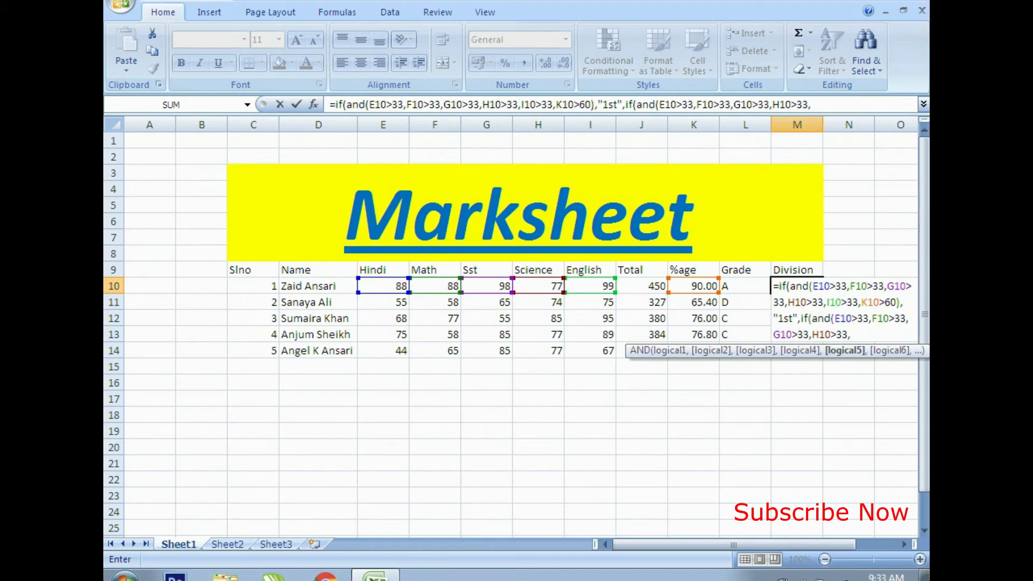
{"action": "type", "text": "I10>33,"}
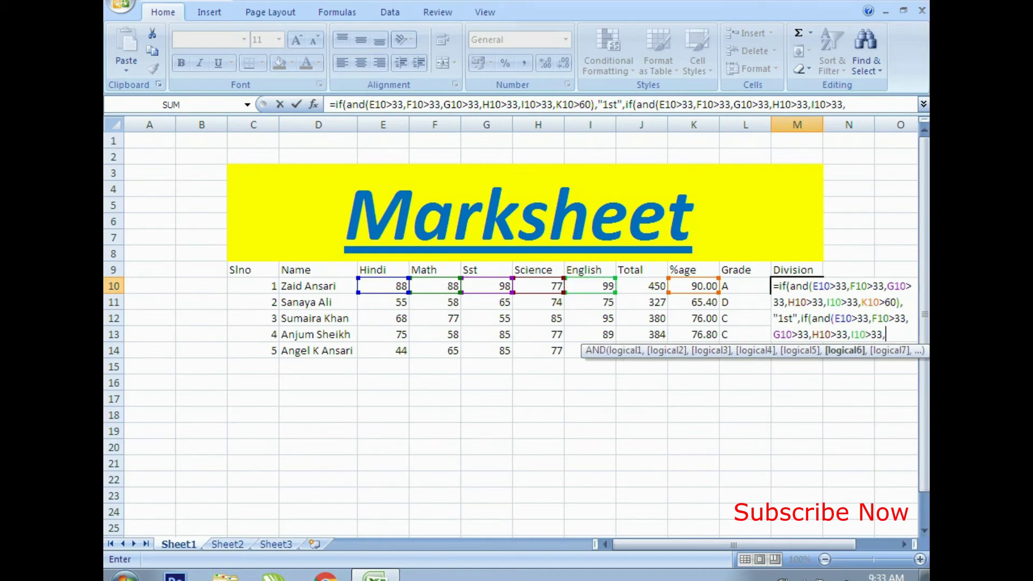
{"action": "left_click", "coordinate": [693, 285]}
{"action": "type", "text": ">"}
{"action": "type", "text": "45)"}
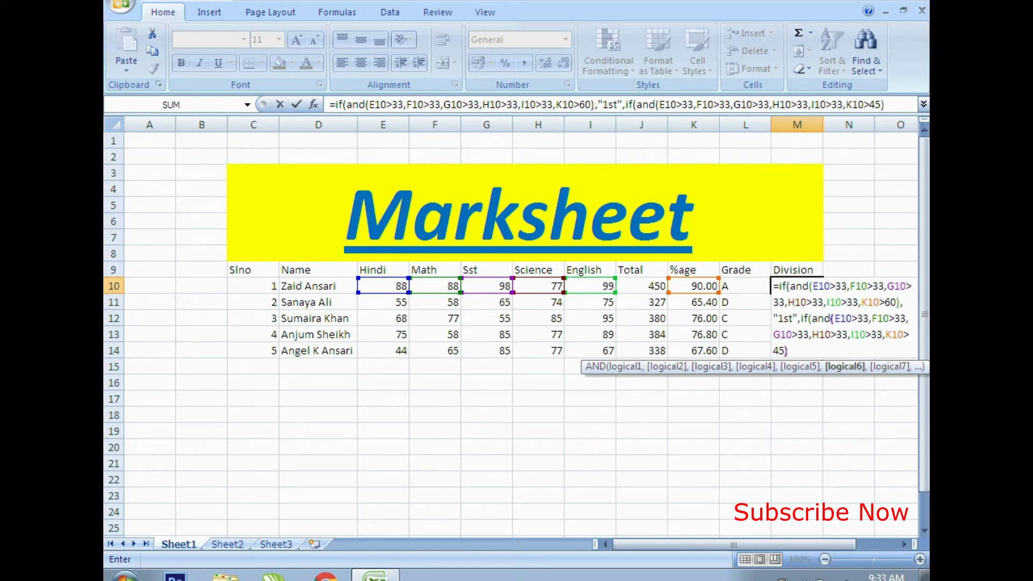
{"action": "type", "text": ",\"2nd\",if"}
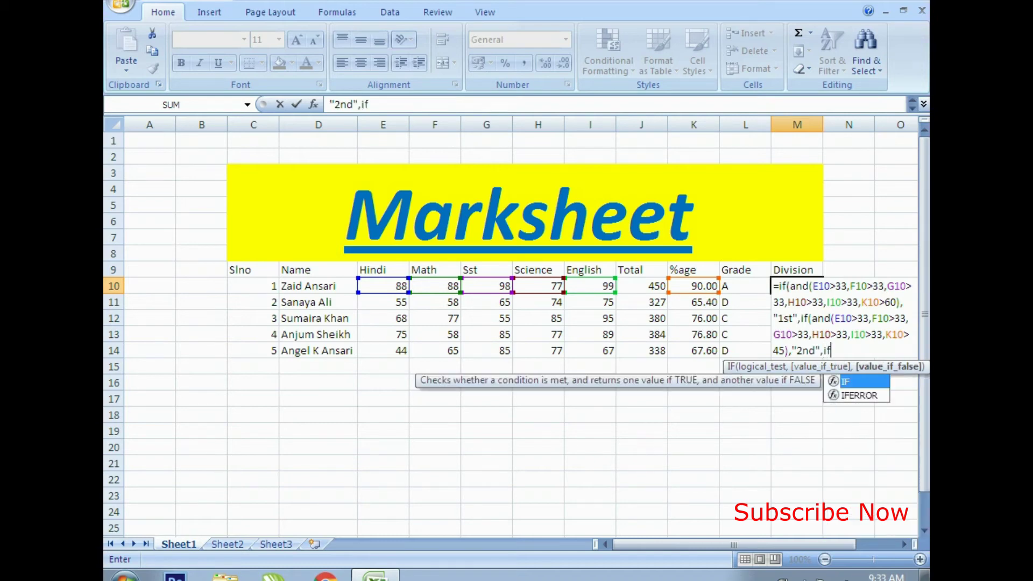
{"action": "type", "text": "(an"}
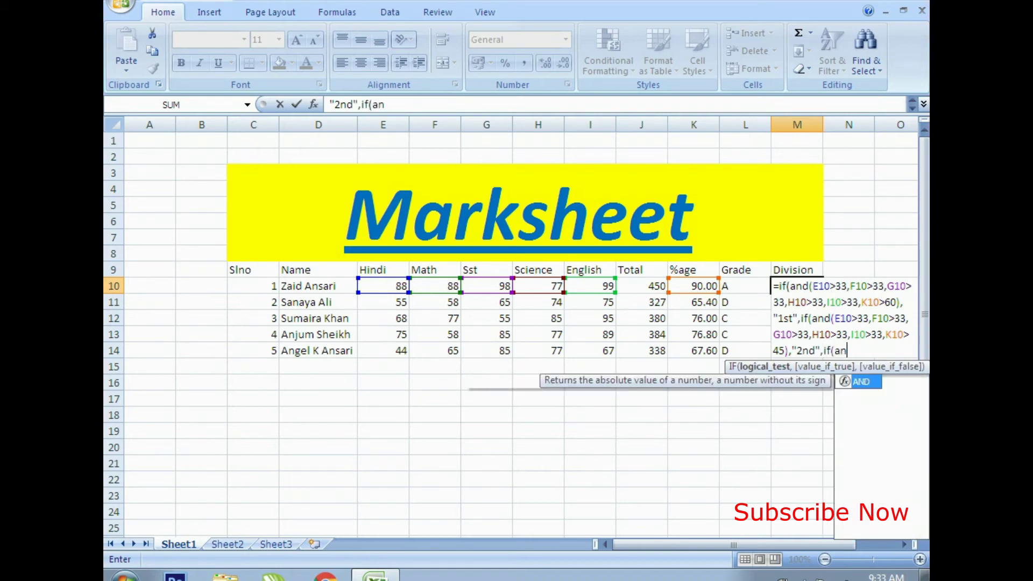
{"action": "type", "text": "d("}
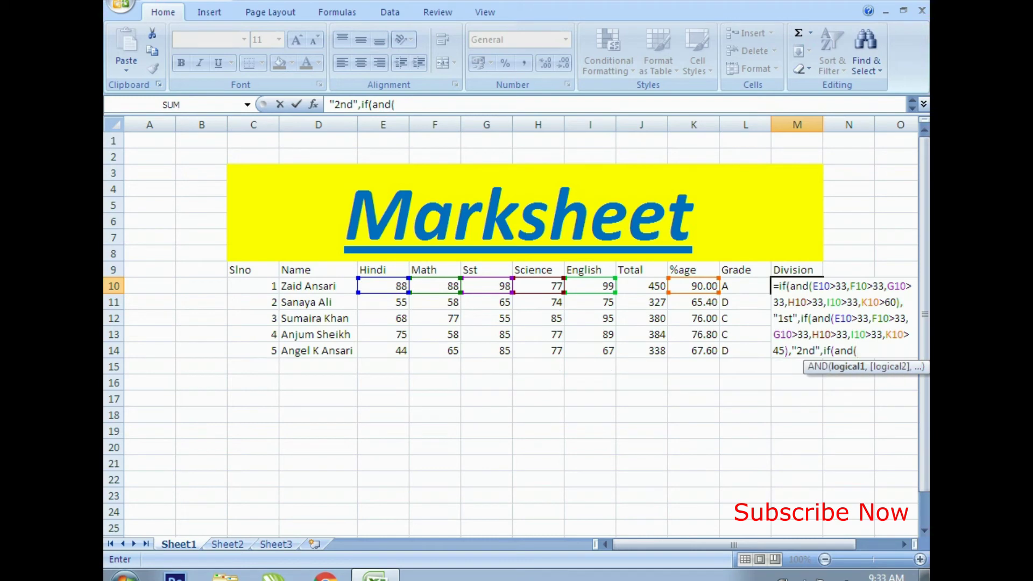
Finish with E10 through I10 each >33 and K10>33 giving "3rd", else "Fail", then commit the formula
{"action": "left_click", "coordinate": [383, 286]}
{"action": "type", "text": ">33"}
{"action": "type", "text": ","}
{"action": "left_click", "coordinate": [435, 286]}
{"action": "type", "text": ">"}
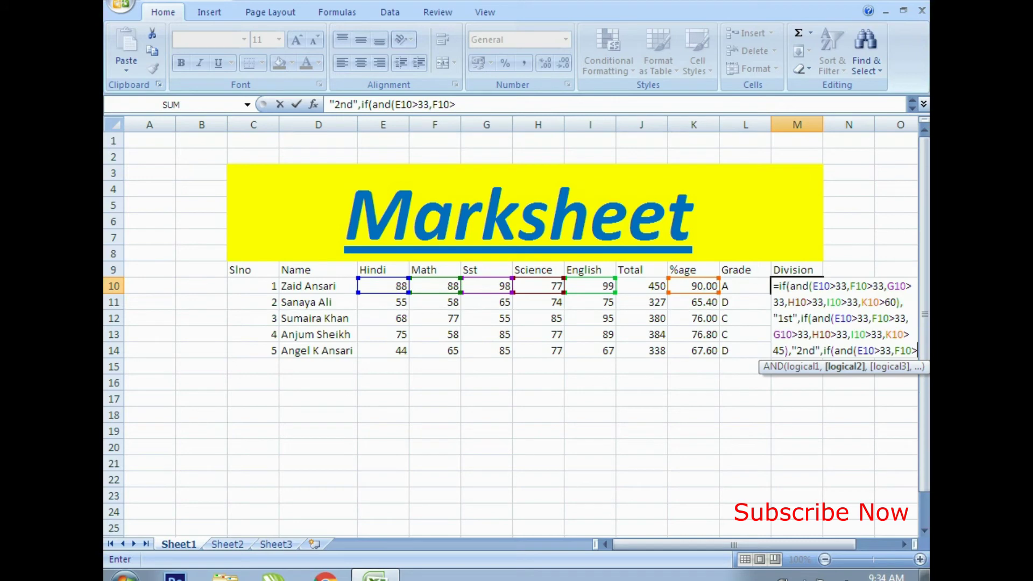
{"action": "type", "text": "33,"}
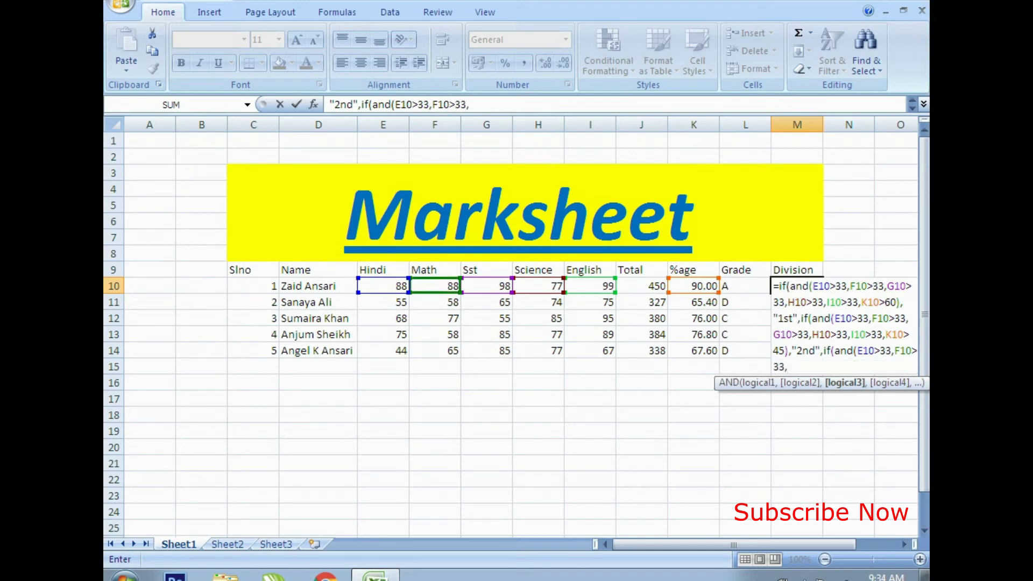
{"action": "left_click", "coordinate": [487, 285]}
{"action": "type", "text": ">"}
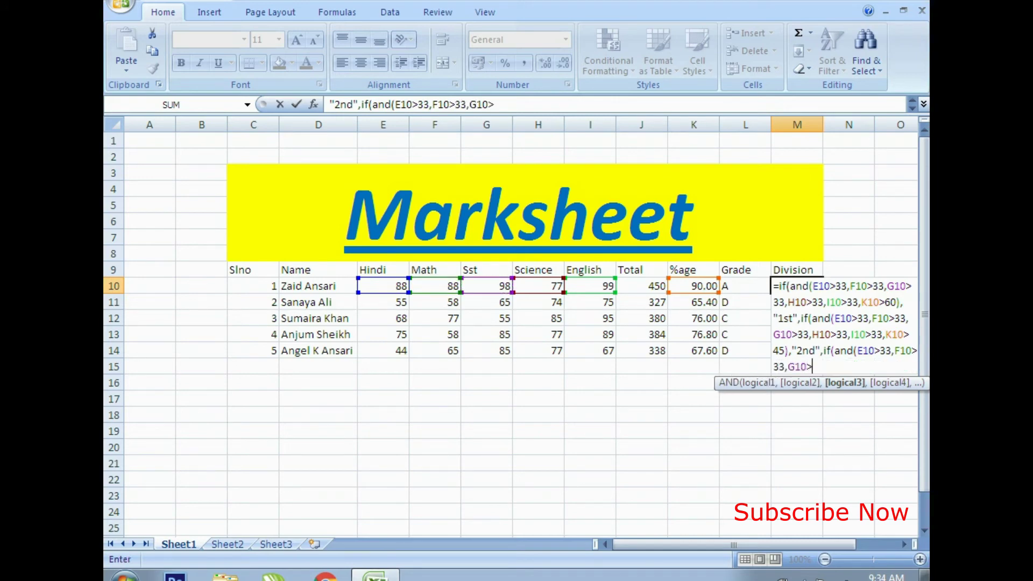
{"action": "type", "text": "33,"}
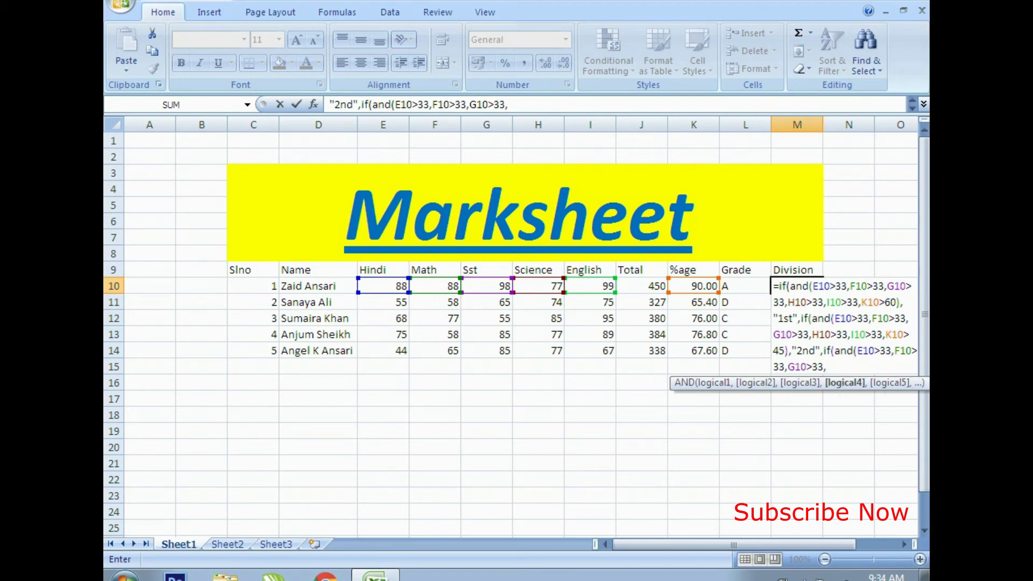
{"action": "left_click", "coordinate": [538, 285]}
{"action": "type", "text": ">33,"}
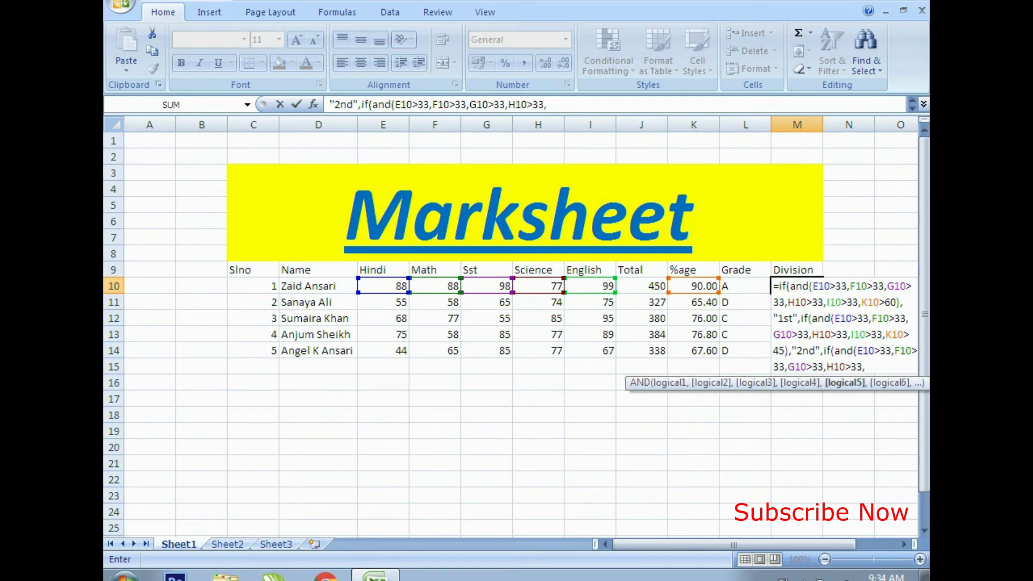
{"action": "left_click", "coordinate": [590, 286]}
{"action": "type", "text": ">33"}
{"action": "type", "text": ","}
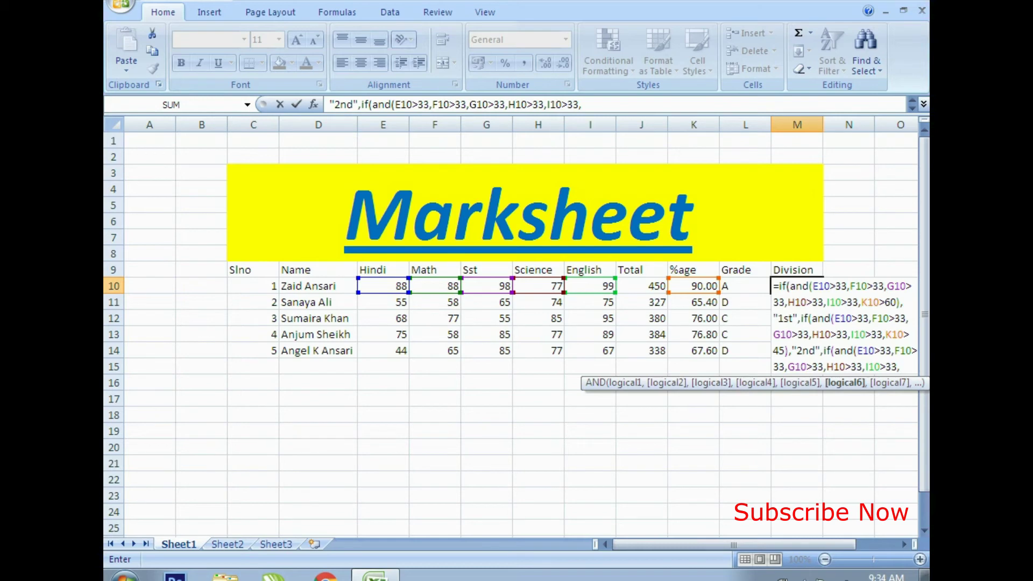
{"action": "left_click", "coordinate": [693, 286]}
{"action": "type", "text": ">"}
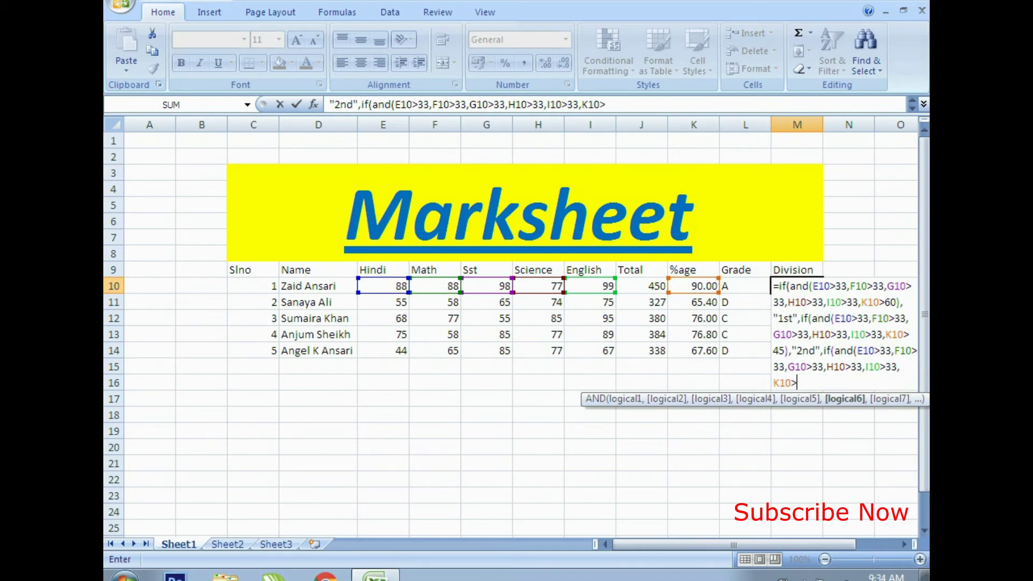
{"action": "type", "text": "33"}
{"action": "type", "text": "),\"3rd\",\"Fail\")))"}
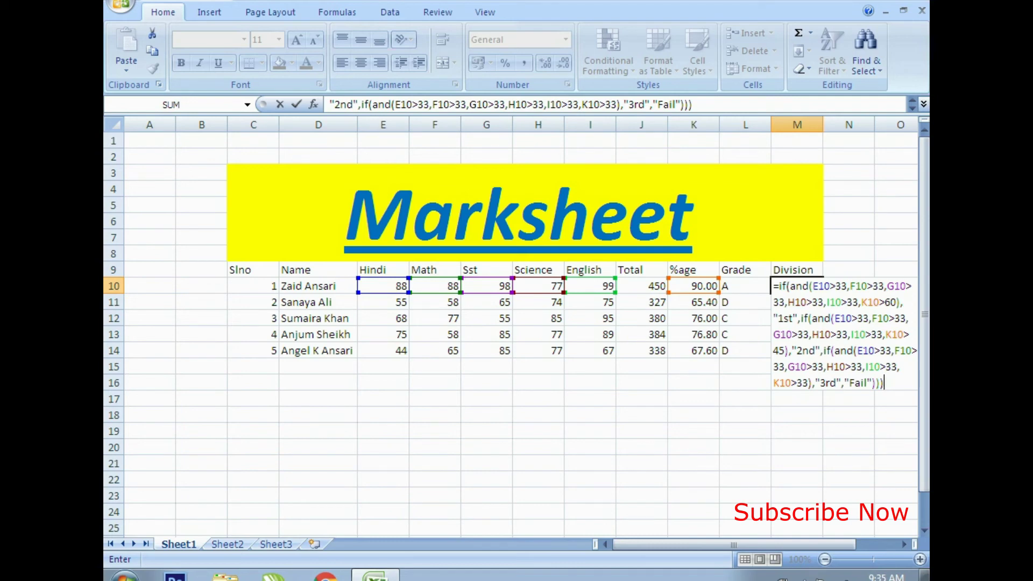
{"action": "key", "text": "Return"}
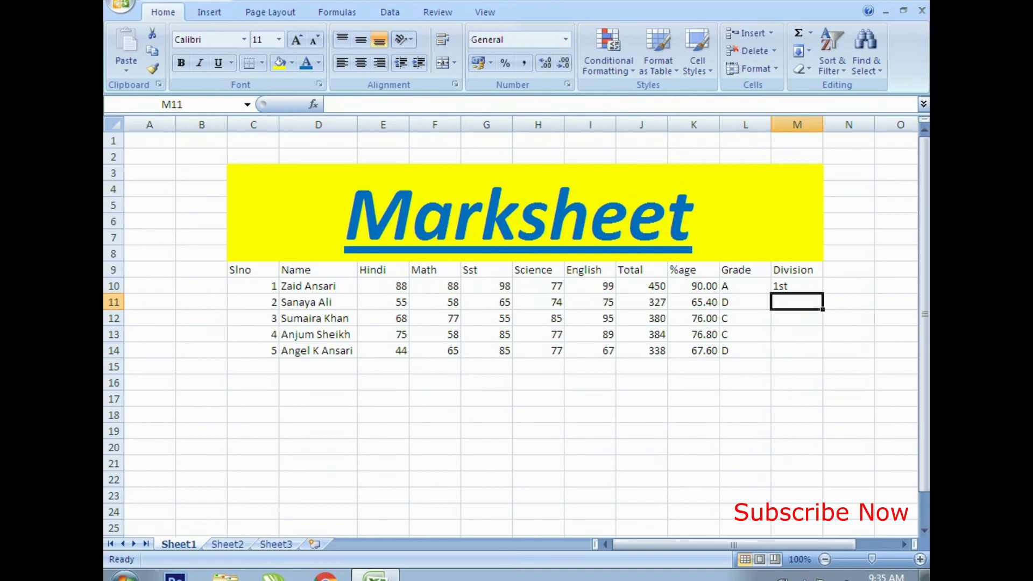
Test the Division formula by setting English I10 to 40 and Science H10 to 39
{"action": "key", "text": "Up"}
{"action": "key", "text": "Left"}
{"action": "key", "text": "Left"}
{"action": "key", "text": "Left"}
{"action": "key", "text": "Left"}
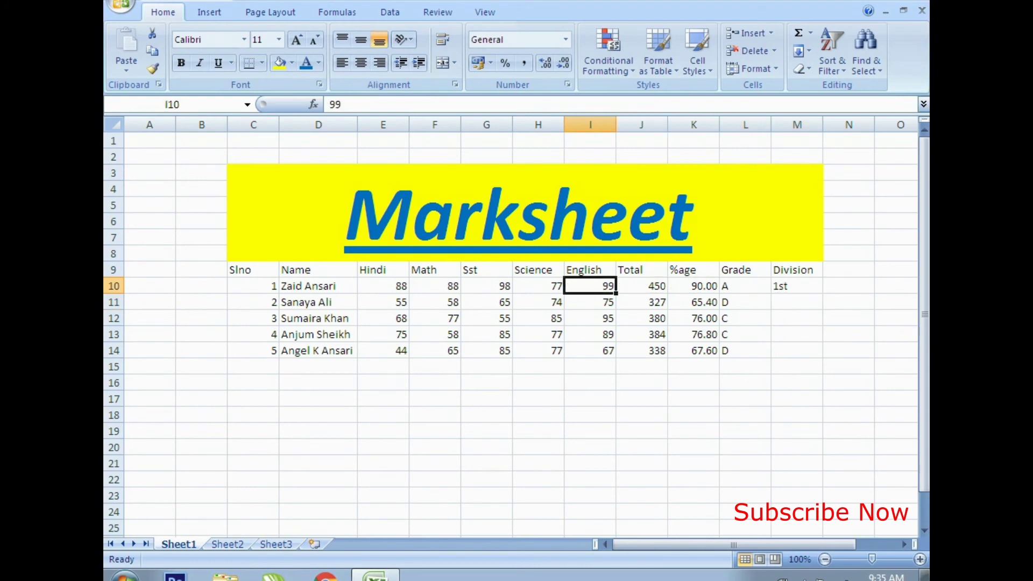
{"action": "key", "text": "Left"}
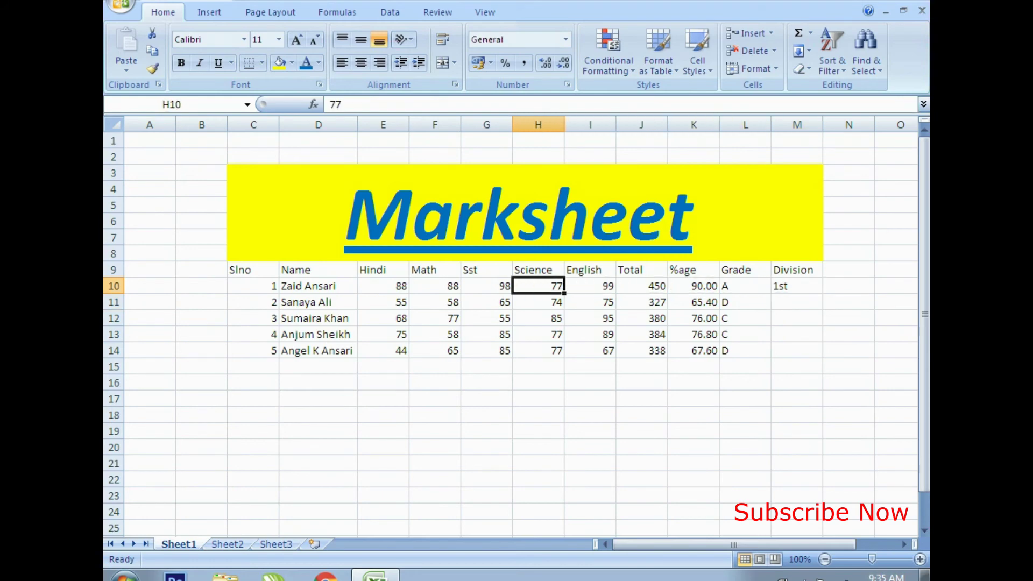
{"action": "key", "text": "Right"}
{"action": "key", "text": "Right"}
{"action": "key", "text": "Right"}
{"action": "key", "text": "Right"}
{"action": "key", "text": "Right"}
{"action": "key", "text": "Left"}
{"action": "key", "text": "Left"}
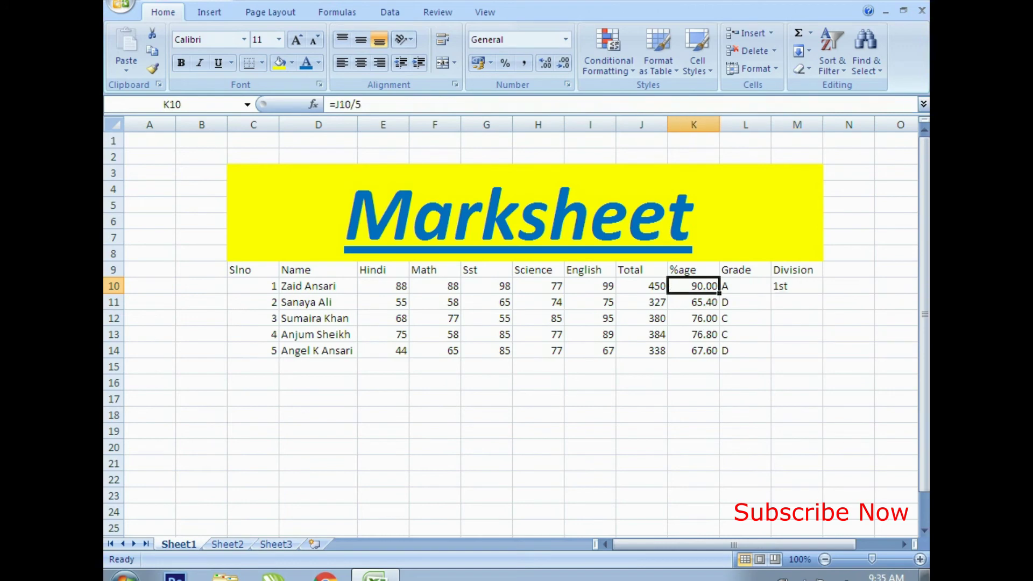
{"action": "key", "text": "Left"}
{"action": "key", "text": "Left"}
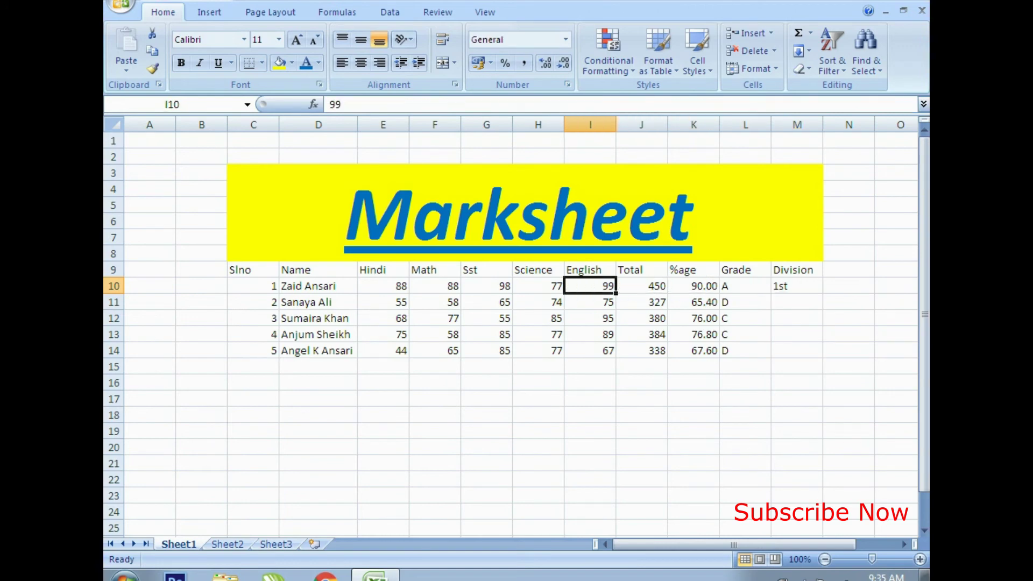
{"action": "type", "text": "40"}
{"action": "key", "text": "Return"}
{"action": "key", "text": "Up"}
{"action": "key", "text": "Left"}
{"action": "type", "text": "39"}
{"action": "key", "text": "Return"}
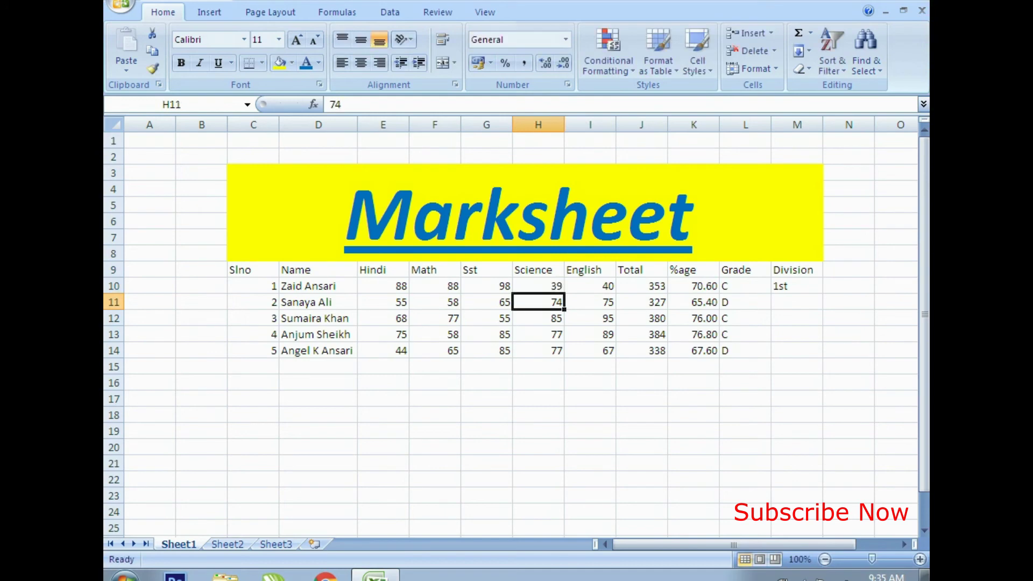
Set Sst G10 to 36, Math F10 to 37 and Hindi E10 to 39
{"action": "key", "text": "Up"}
{"action": "key", "text": "Up"}
{"action": "key", "text": "Down"}
{"action": "key", "text": "Left"}
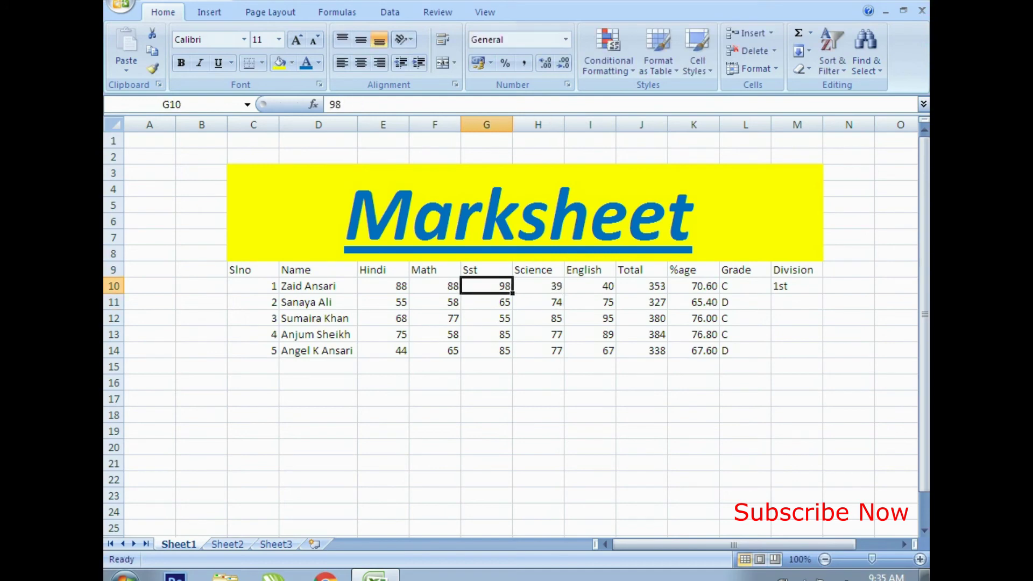
{"action": "type", "text": "36"}
{"action": "key", "text": "Return"}
{"action": "key", "text": "Up"}
{"action": "key", "text": "Left"}
{"action": "type", "text": "37"}
{"action": "key", "text": "Return"}
{"action": "key", "text": "Up"}
{"action": "key", "text": "Left"}
{"action": "type", "text": "39"}
{"action": "key", "text": "Return"}
Try Hindi marks of 30, then 35, then 99 in E10 to check the division
{"action": "key", "text": "Up"}
{"action": "type", "text": "33"}
{"action": "key", "text": "BackSpace"}
{"action": "type", "text": "0"}
{"action": "key", "text": "Return"}
{"action": "key", "text": "Up"}
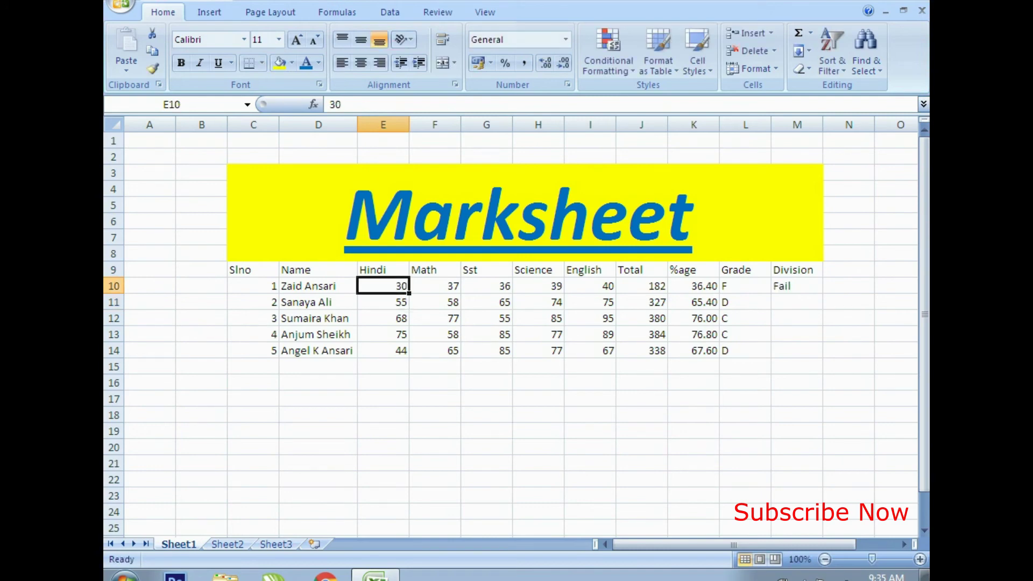
{"action": "type", "text": "35"}
{"action": "key", "text": "Return"}
{"action": "key", "text": "Up"}
{"action": "type", "text": "99"}
{"action": "key", "text": "Return"}
Set the Math mark F10 to 99 and the Sst mark G10 to 68
{"action": "key", "text": "Up"}
{"action": "key", "text": "Right"}
{"action": "type", "text": "99"}
{"action": "key", "text": "Return"}
{"action": "key", "text": "Up"}
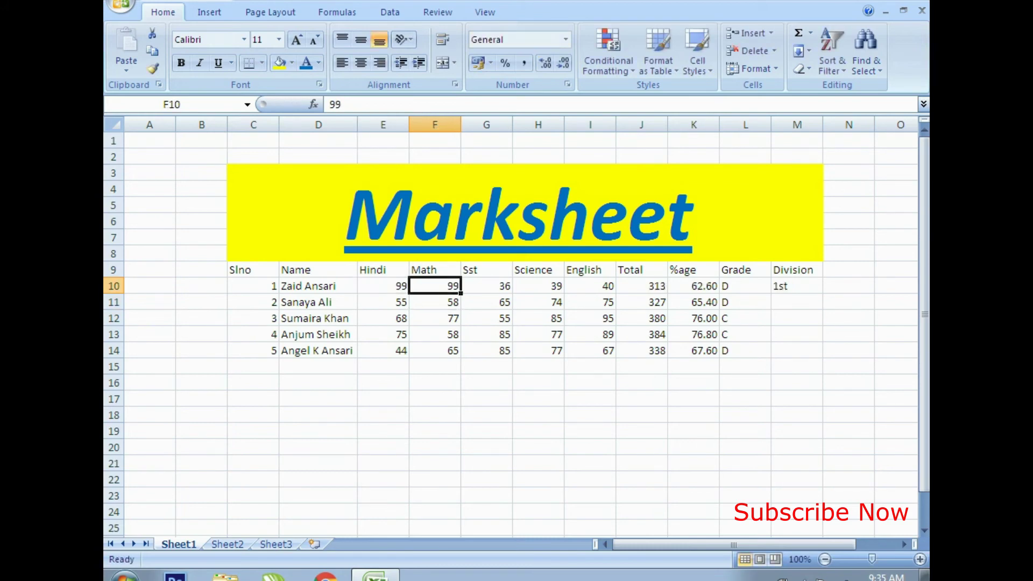
{"action": "key", "text": "Right"}
{"action": "type", "text": "68"}
{"action": "key", "text": "Return"}
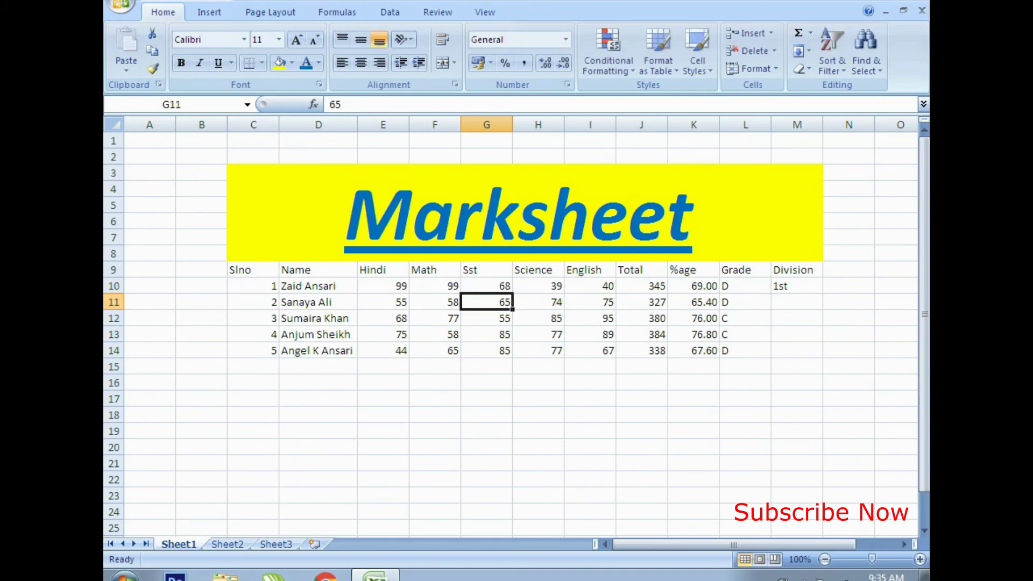
{"action": "key", "text": "Right"}
{"action": "key", "text": "Right"}
{"action": "key", "text": "Right"}
{"action": "key", "text": "Right"}
{"action": "key", "text": "Up"}
{"action": "key", "text": "Right"}
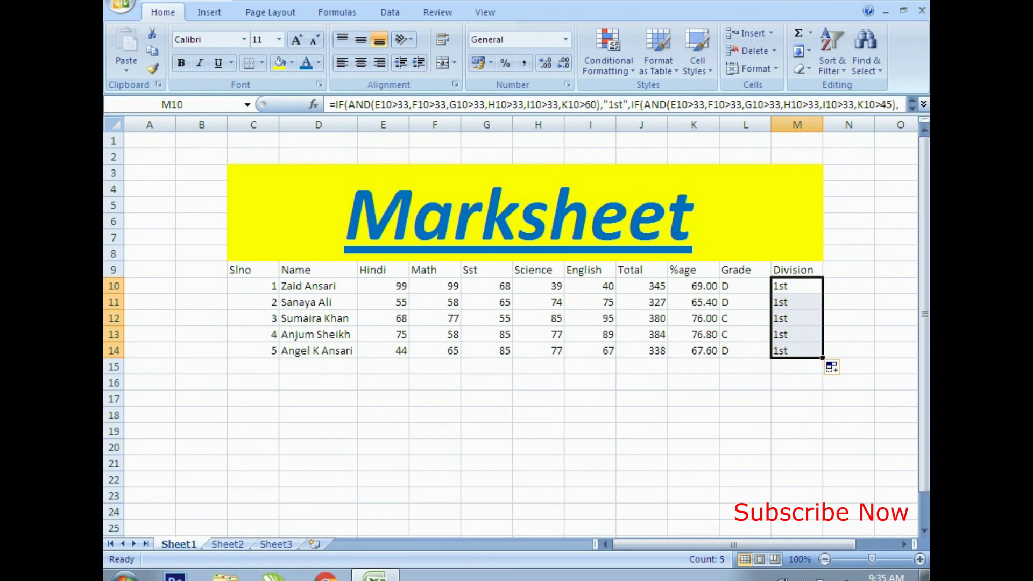
Enter row 14 marks English 45 and Science 38, and row 13 marks 39, 36, 35, 36
{"action": "left_click", "coordinate": [590, 350]}
{"action": "type", "text": "45"}
{"action": "key", "text": "Return"}
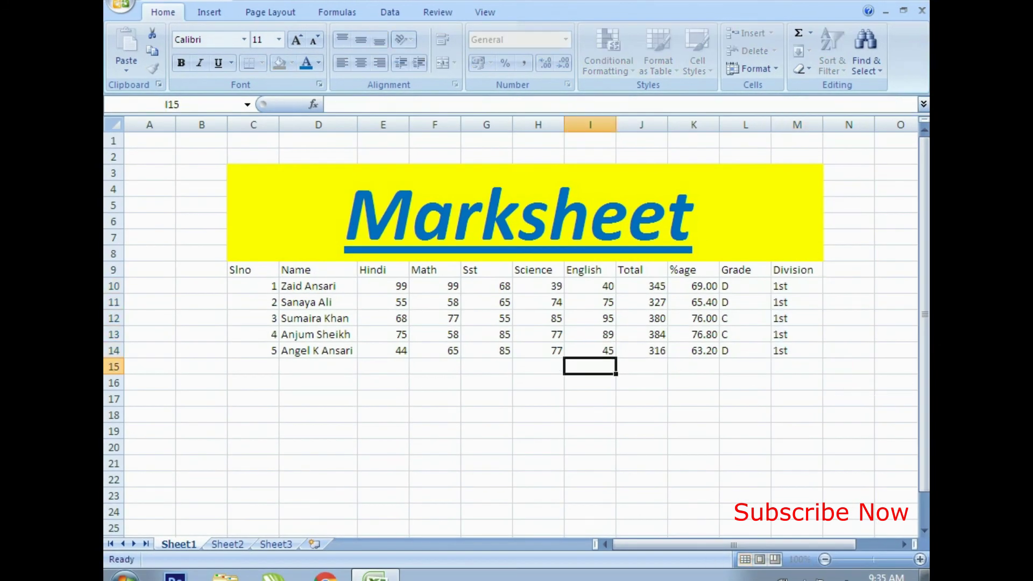
{"action": "key", "text": "Up"}
{"action": "key", "text": "Left"}
{"action": "type", "text": "38"}
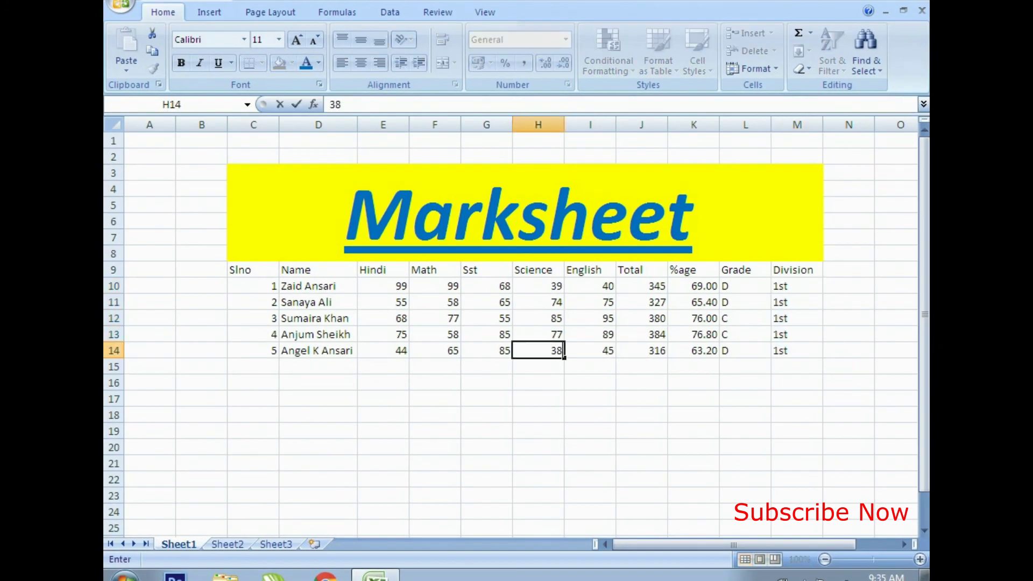
{"action": "key", "text": "Return"}
{"action": "key", "text": "Up"}
{"action": "key", "text": "Up"}
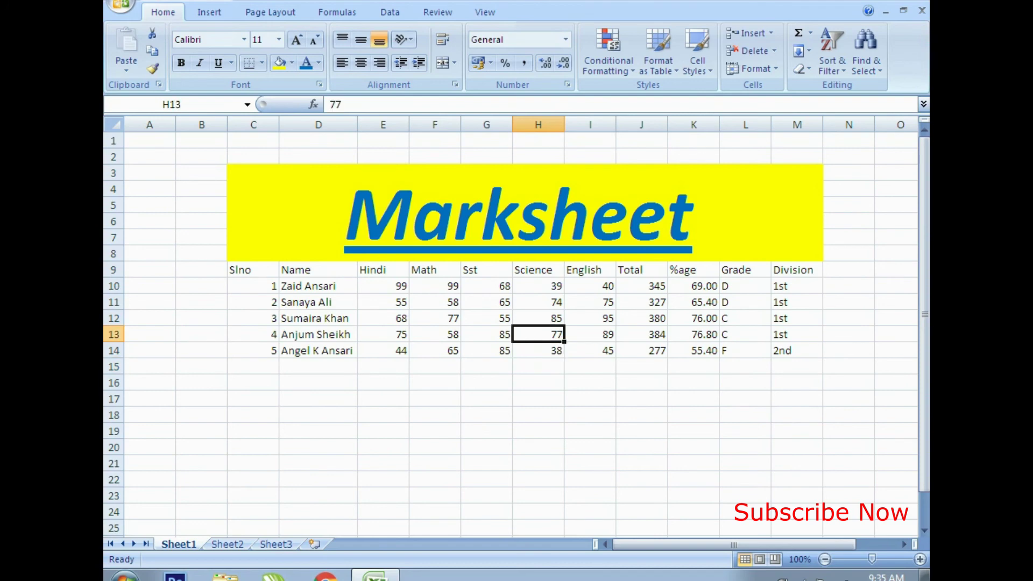
{"action": "type", "text": "39"}
{"action": "key", "text": "Return"}
{"action": "key", "text": "Up"}
{"action": "key", "text": "Right"}
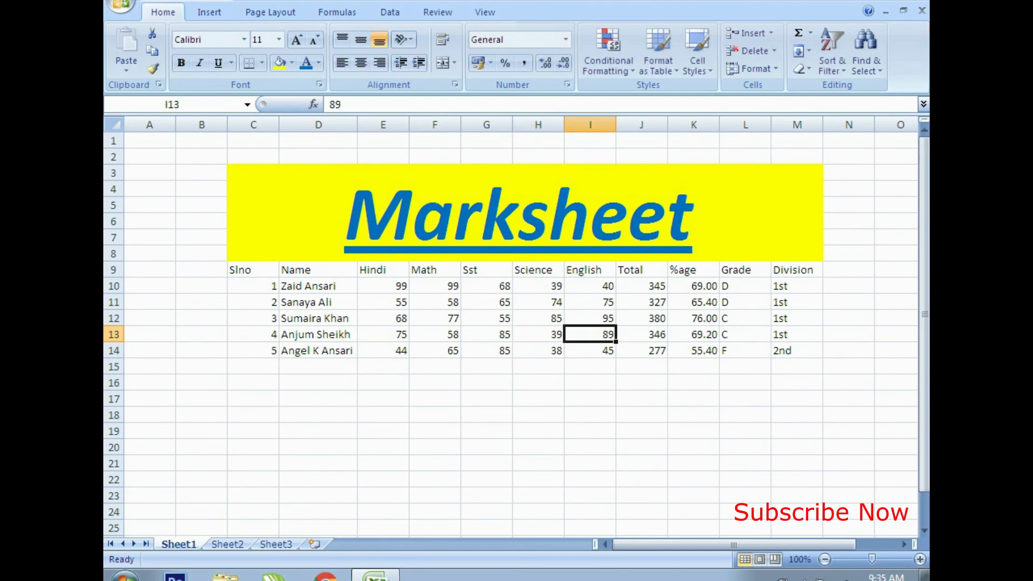
{"action": "type", "text": "36"}
{"action": "key", "text": "Return"}
{"action": "key", "text": "Up"}
{"action": "key", "text": "Left"}
{"action": "key", "text": "Left"}
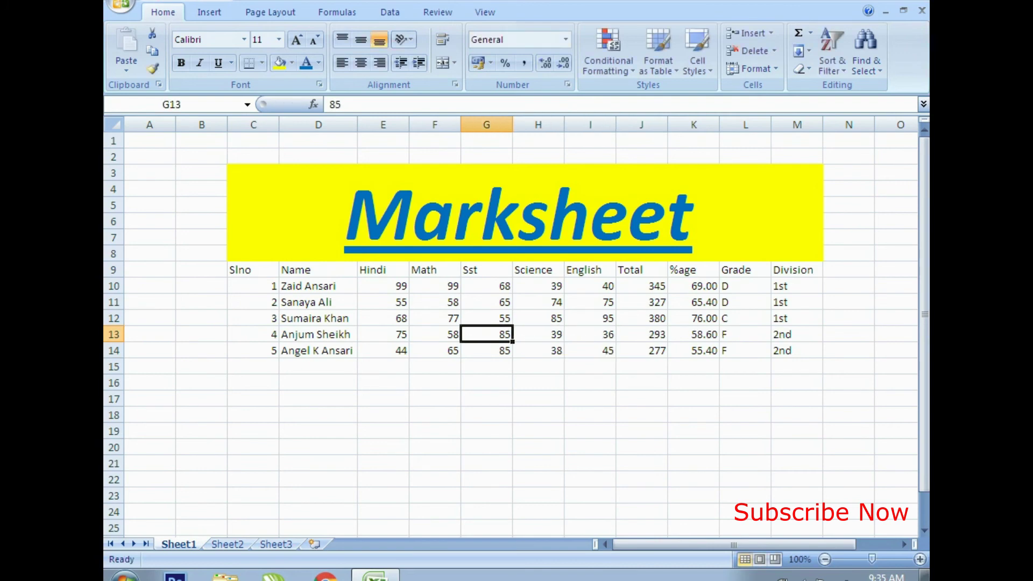
{"action": "type", "text": "35"}
{"action": "key", "text": "Return"}
{"action": "key", "text": "Up"}
{"action": "key", "text": "Left"}
{"action": "type", "text": "36"}
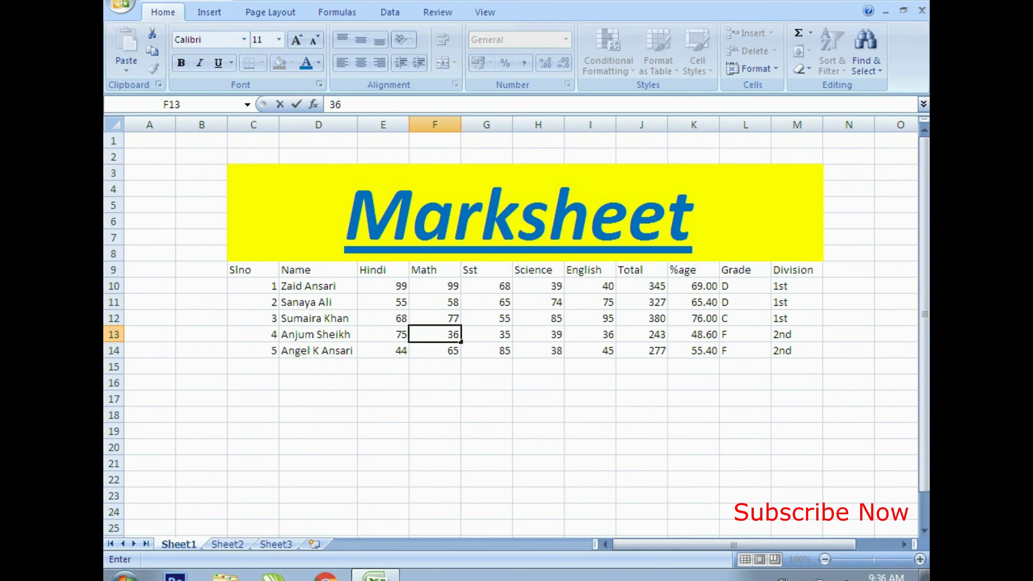
{"action": "key", "text": "Return"}
Set the third student's Math mark to 66 and Sst mark to 65
{"action": "key", "text": "Up"}
{"action": "key", "text": "Up"}
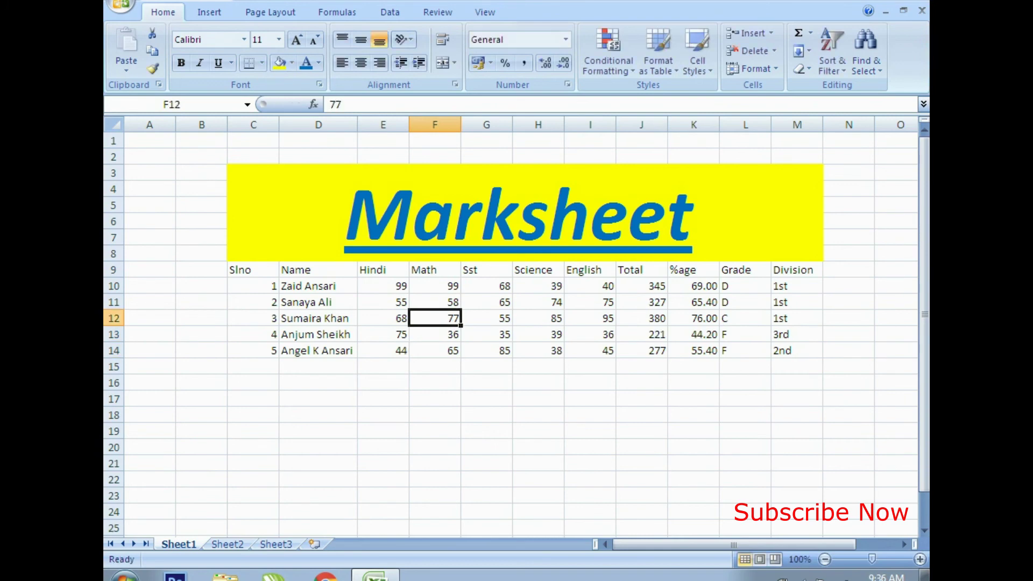
{"action": "key", "text": "Down"}
{"action": "key", "text": "Up"}
{"action": "key", "text": "Up"}
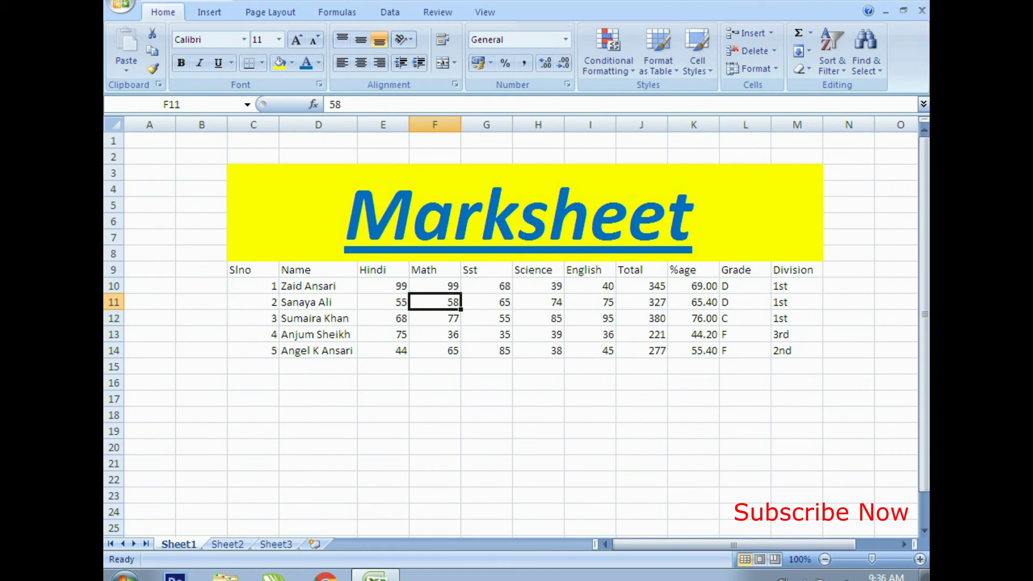
{"action": "key", "text": "Down"}
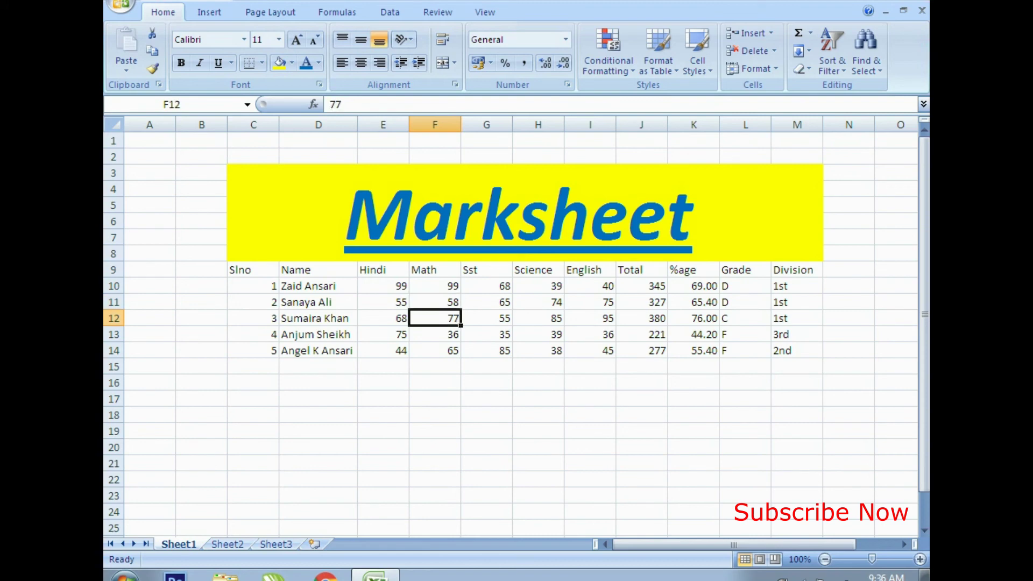
{"action": "type", "text": "665"}
{"action": "key", "text": "BackSpace"}
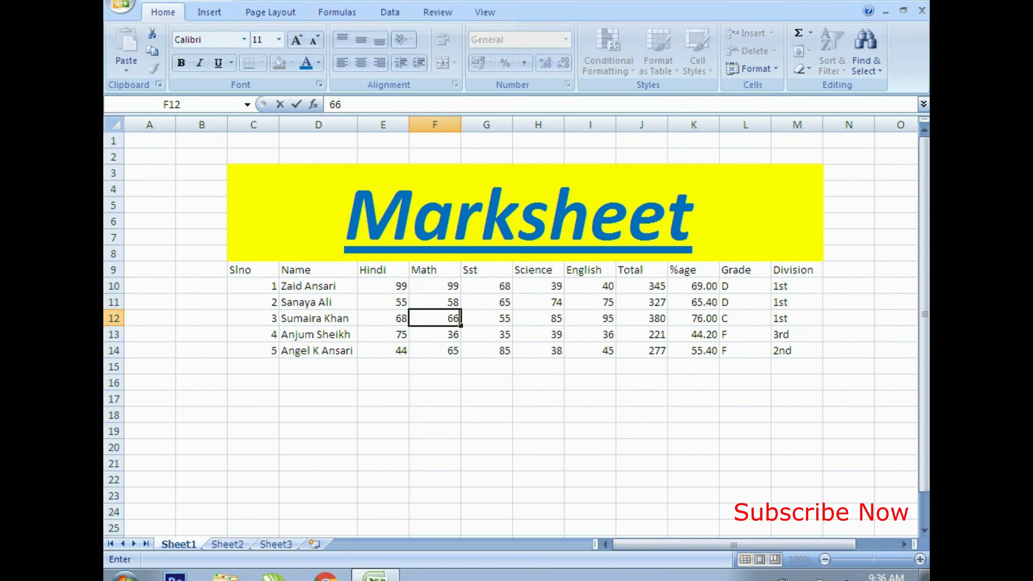
{"action": "key", "text": "Return"}
{"action": "key", "text": "Up"}
{"action": "key", "text": "Right"}
{"action": "type", "text": "65"}
{"action": "key", "text": "Return"}
Set the third student's Science mark to 39 and English mark to 36
{"action": "key", "text": "Up"}
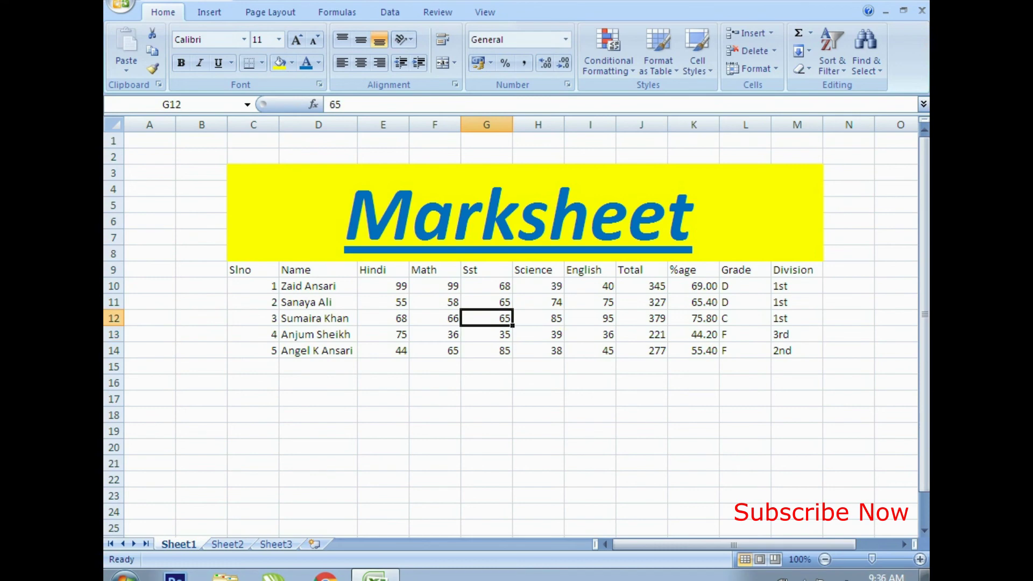
{"action": "key", "text": "Right"}
{"action": "type", "text": "39"}
{"action": "key", "text": "Return"}
{"action": "key", "text": "Up"}
{"action": "key", "text": "Right"}
{"action": "type", "text": "3"}
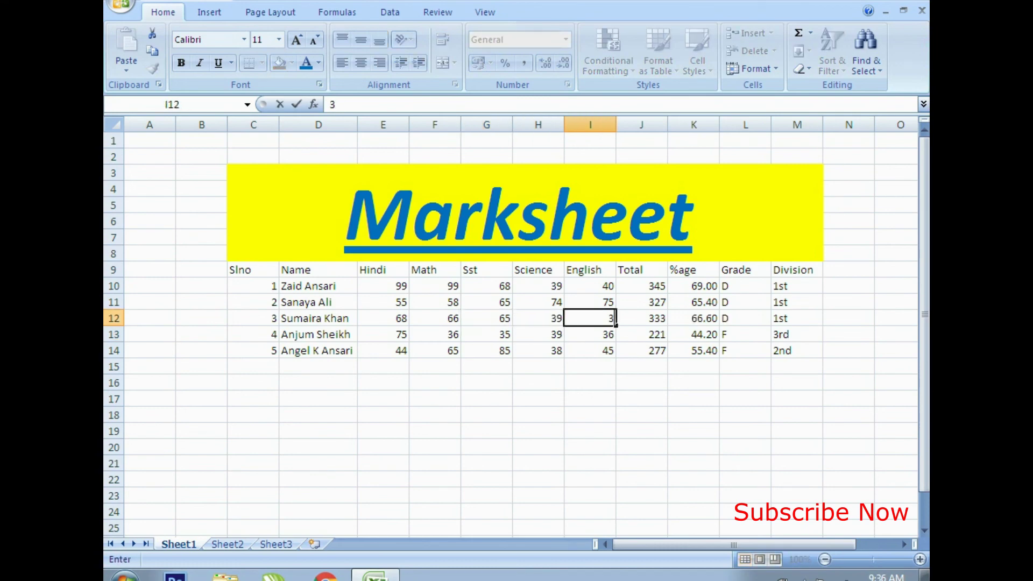
{"action": "type", "text": "6"}
{"action": "key", "text": "Return"}
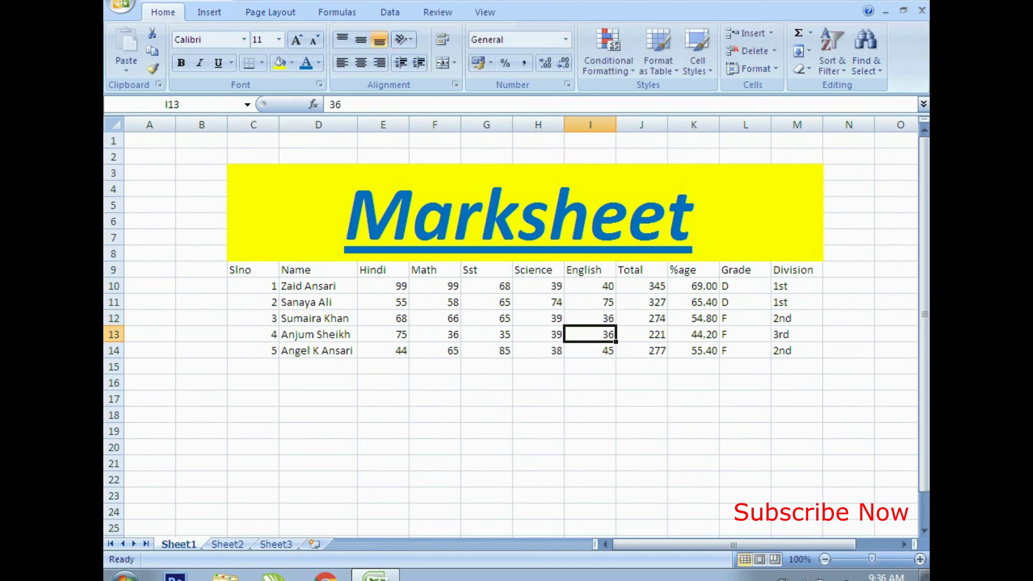
{"action": "key", "text": "Up"}
{"action": "key", "text": "Up"}
{"action": "key", "text": "Down"}
{"action": "key", "text": "Down"}
{"action": "key", "text": "Down"}
{"action": "key", "text": "Down"}
{"action": "key", "text": "Down"}
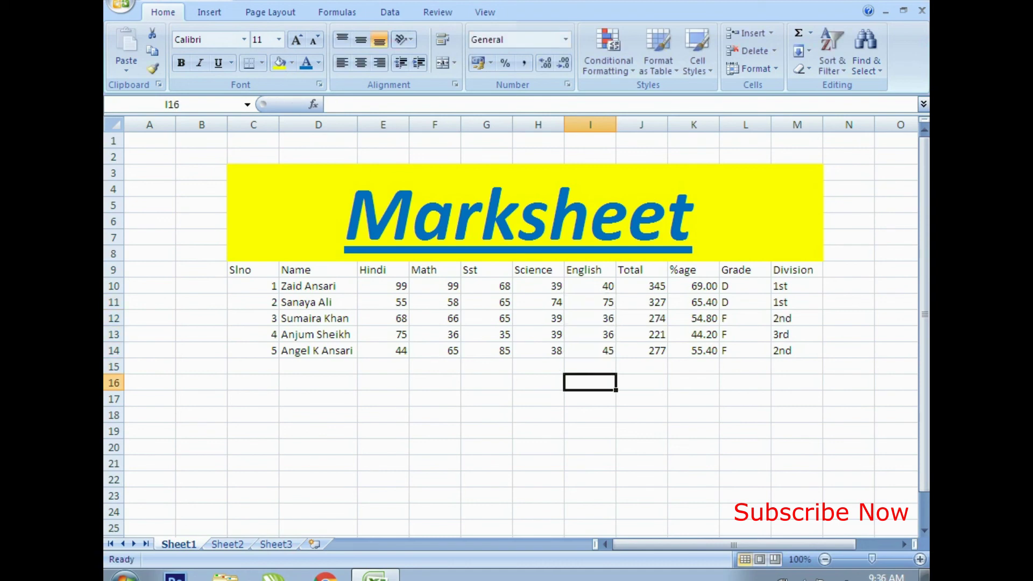
Give table C9:M14 all borders, a light blue fill and yellow text
{"action": "left_click_drag", "start_coordinate": [253, 270], "coordinate": [796, 350]}
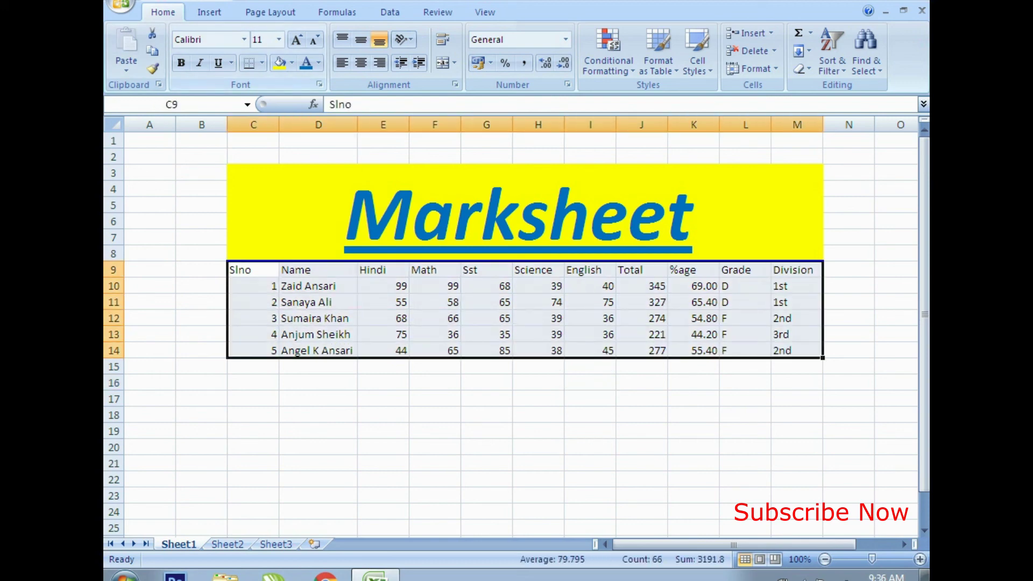
{"action": "left_click", "coordinate": [262, 63]}
{"action": "left_click", "coordinate": [289, 191]}
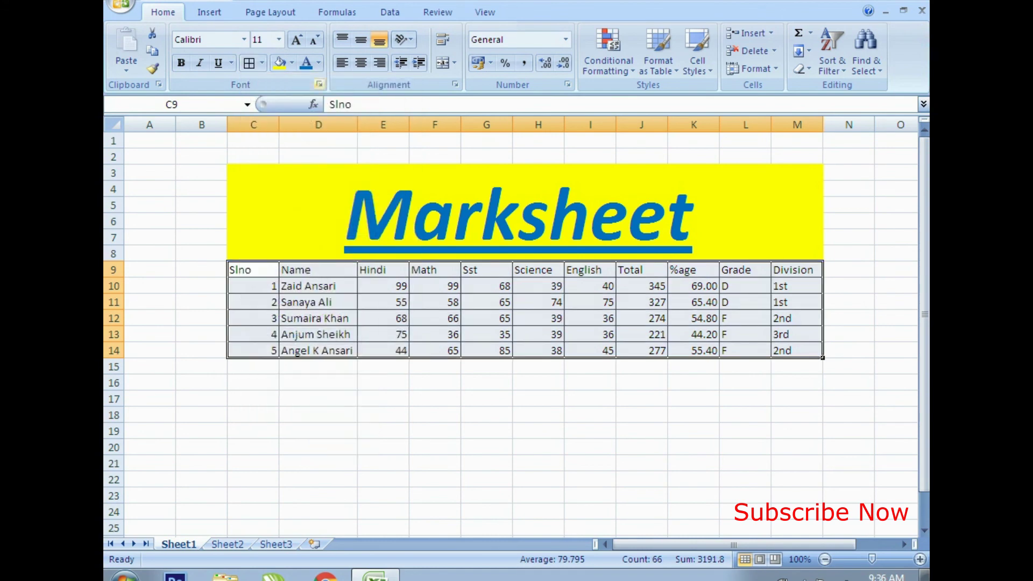
{"action": "left_click", "coordinate": [291, 63]}
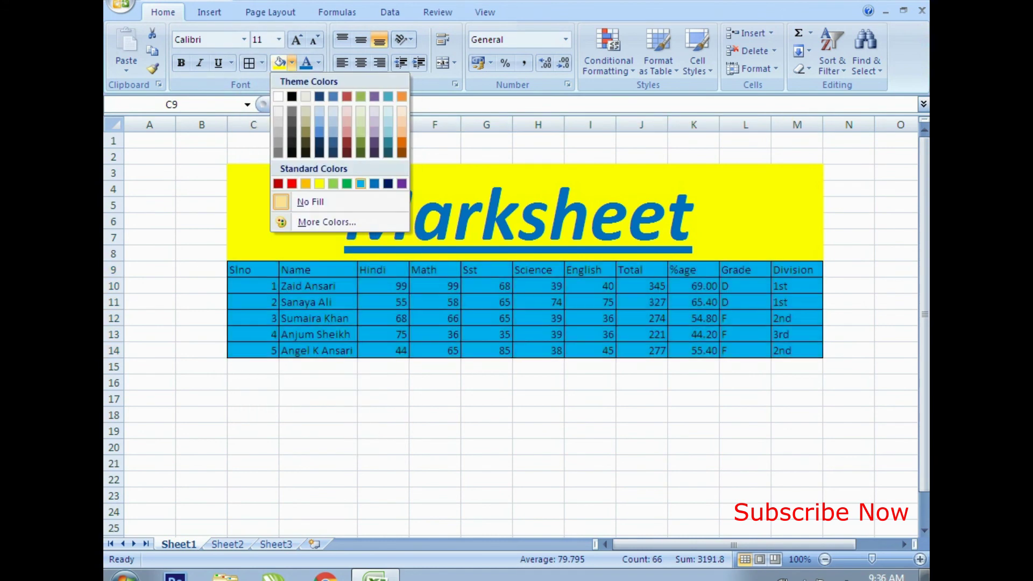
{"action": "left_click", "coordinate": [360, 183]}
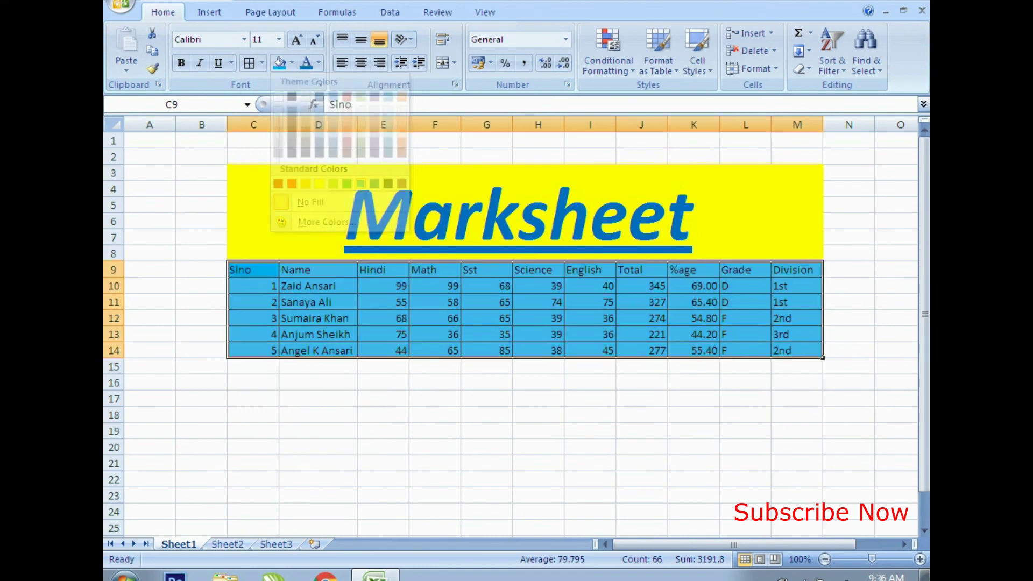
{"action": "left_click", "coordinate": [319, 63]}
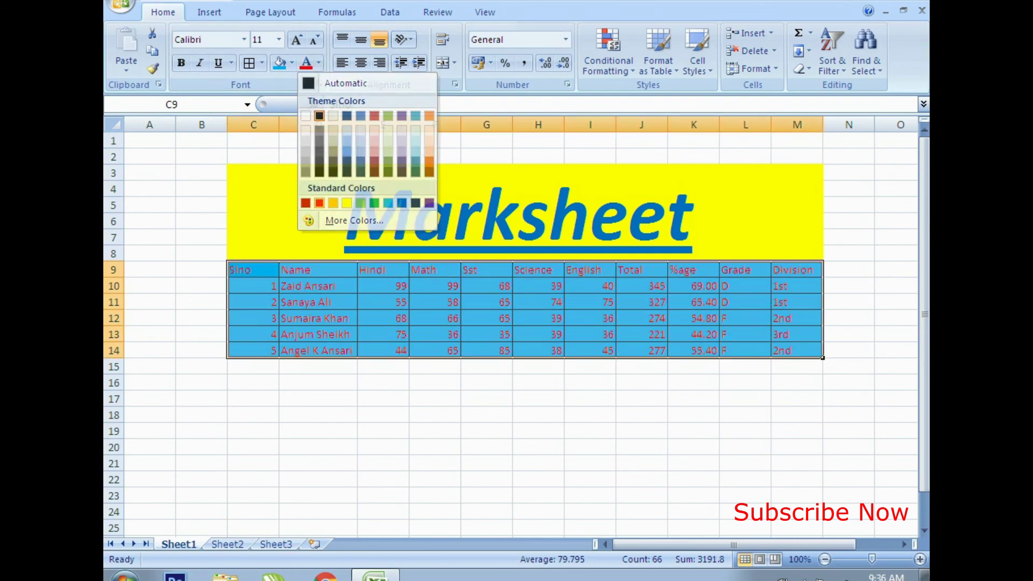
{"action": "left_click", "coordinate": [319, 202]}
{"action": "left_click", "coordinate": [319, 63]}
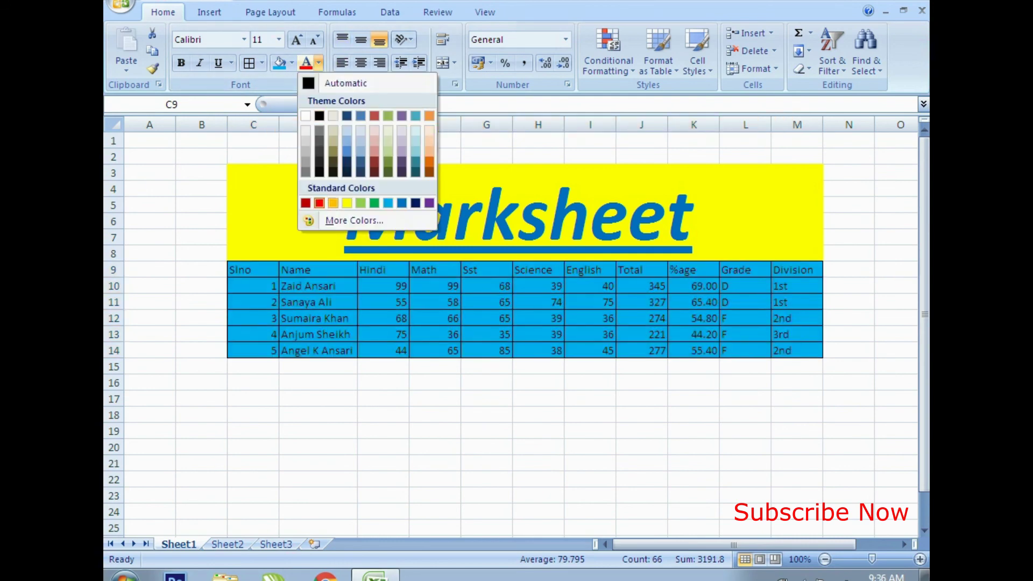
{"action": "left_click", "coordinate": [346, 202]}
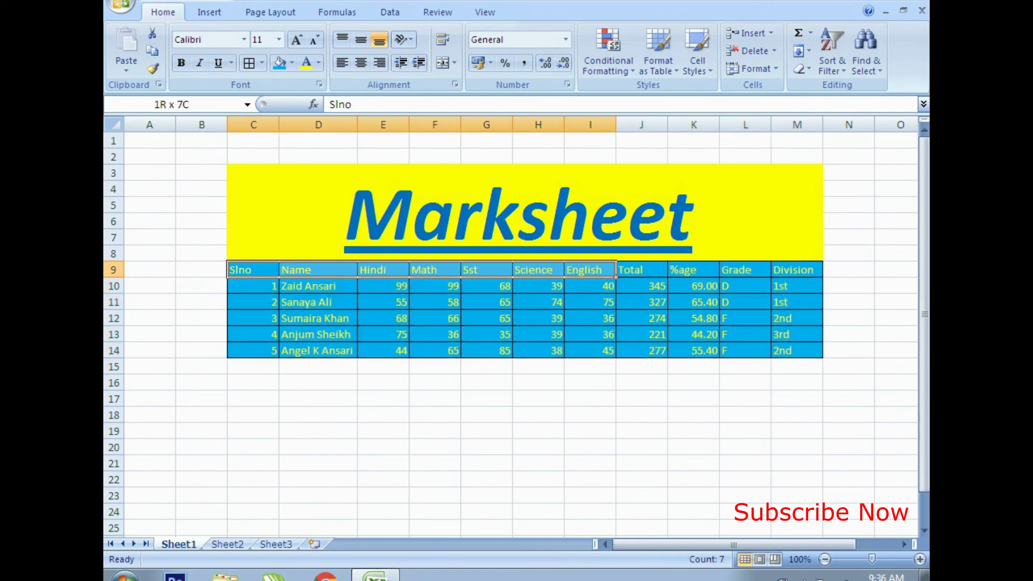
Fill the header row C9:M9 black
{"action": "left_click_drag", "start_coordinate": [253, 270], "coordinate": [796, 269]}
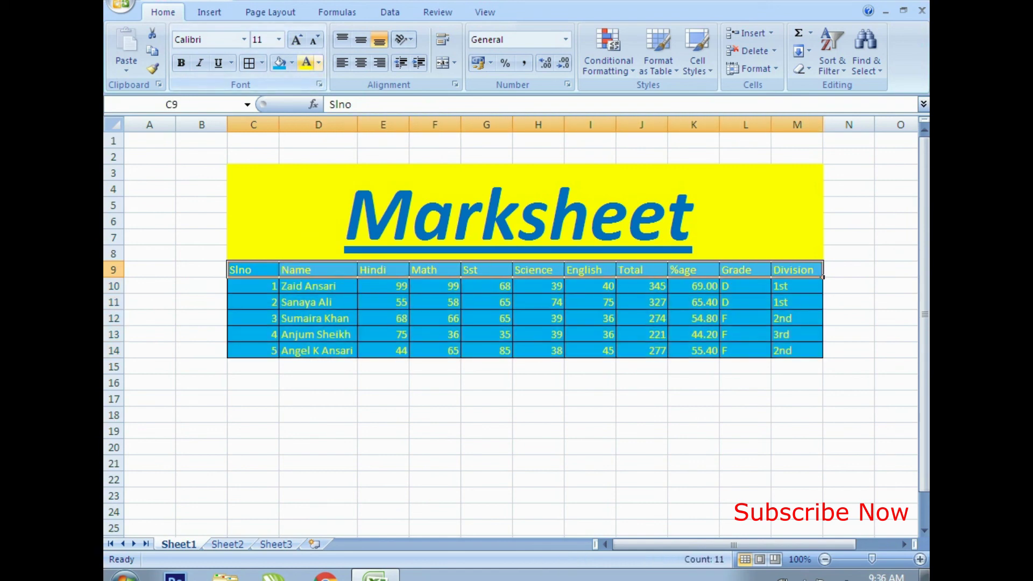
{"action": "left_click", "coordinate": [292, 63]}
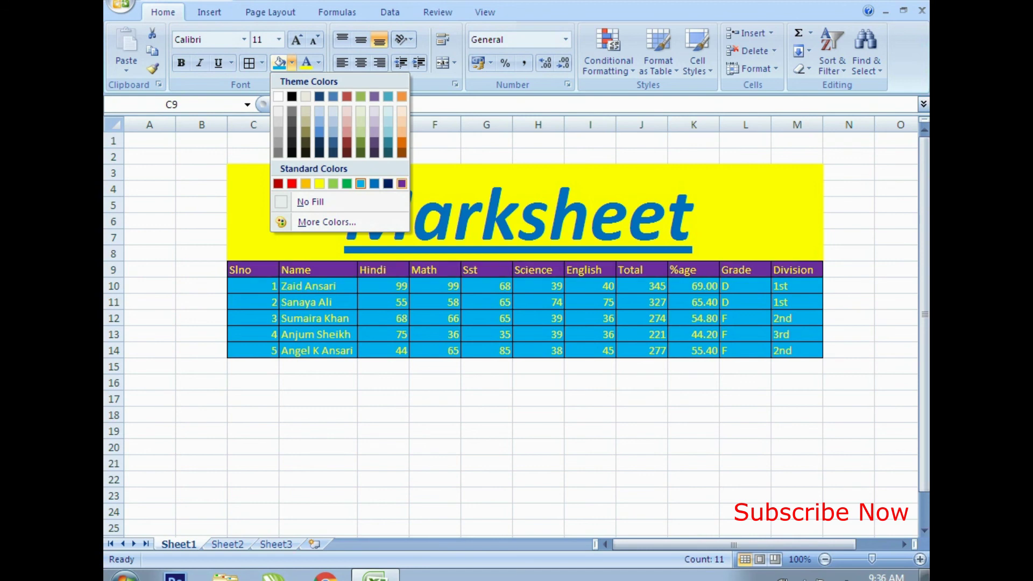
{"action": "left_click", "coordinate": [292, 97]}
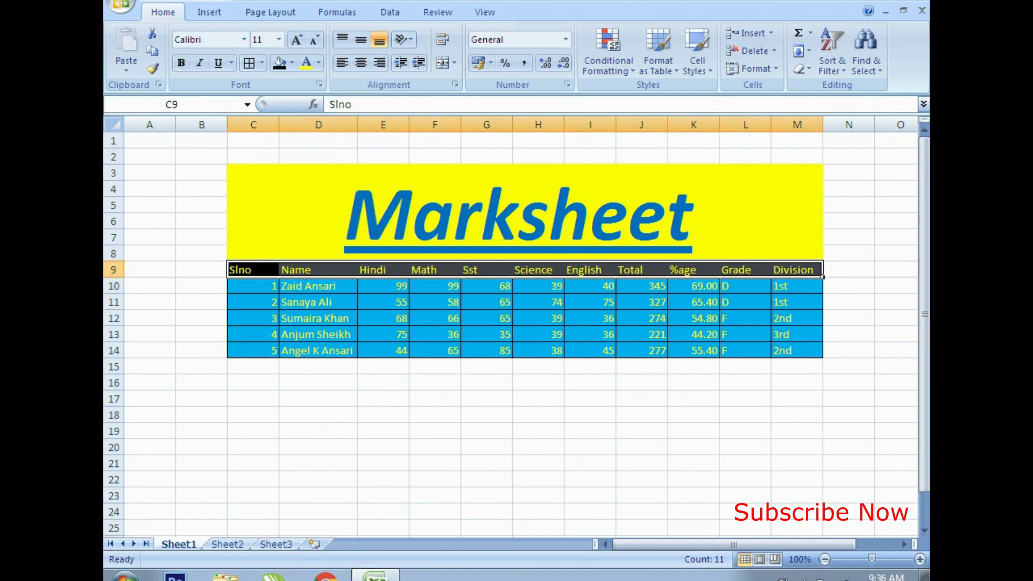
{"action": "left_click", "coordinate": [404, 39]}
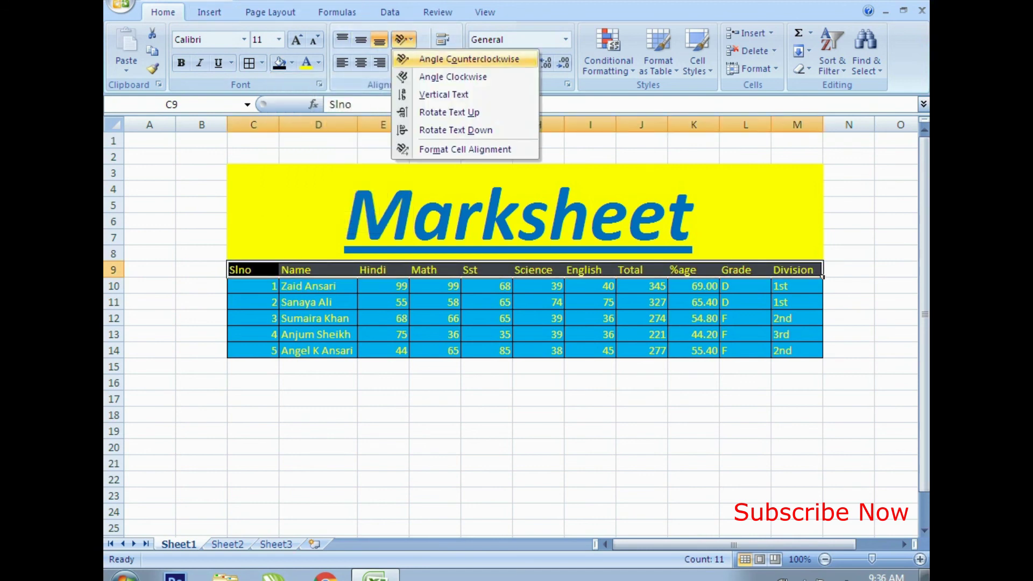
Angle the header labels clockwise and fill the student rows C10:M14 dark blue
{"action": "left_click", "coordinate": [431, 77]}
{"action": "left_click", "coordinate": [318, 424]}
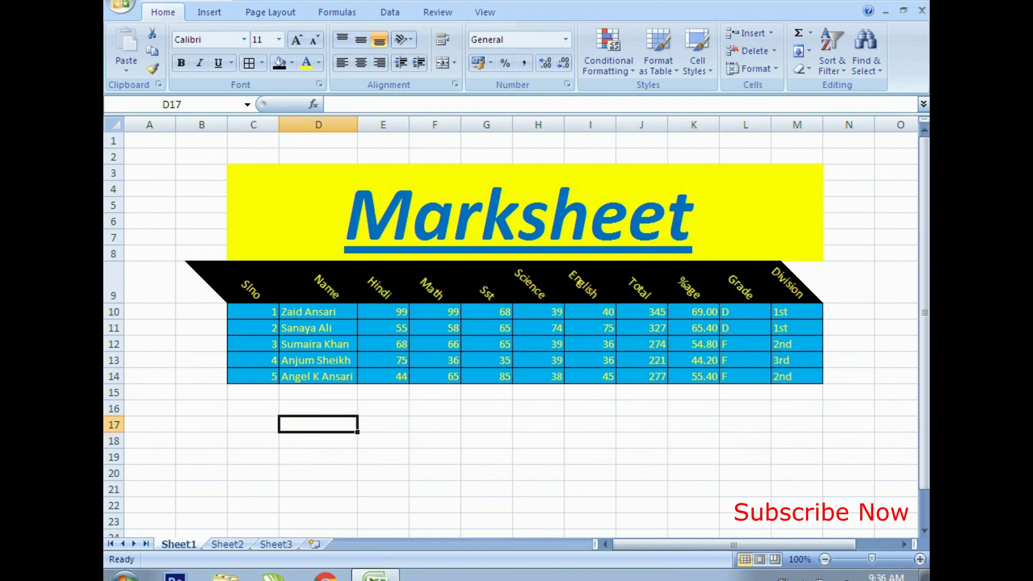
{"action": "left_click_drag", "start_coordinate": [253, 312], "coordinate": [796, 376]}
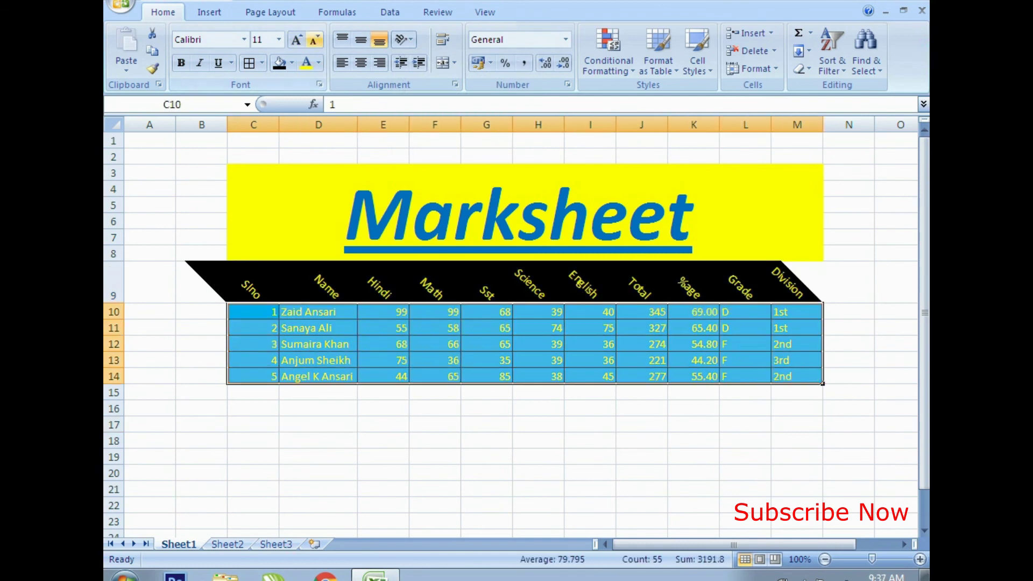
{"action": "left_click", "coordinate": [291, 63]}
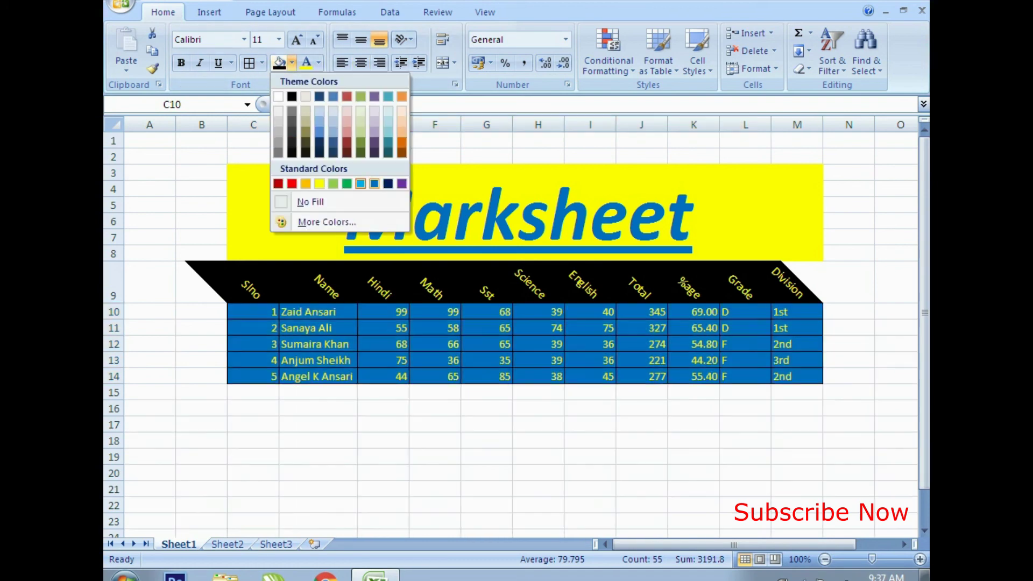
{"action": "left_click", "coordinate": [388, 184]}
{"action": "left_click", "coordinate": [318, 457]}
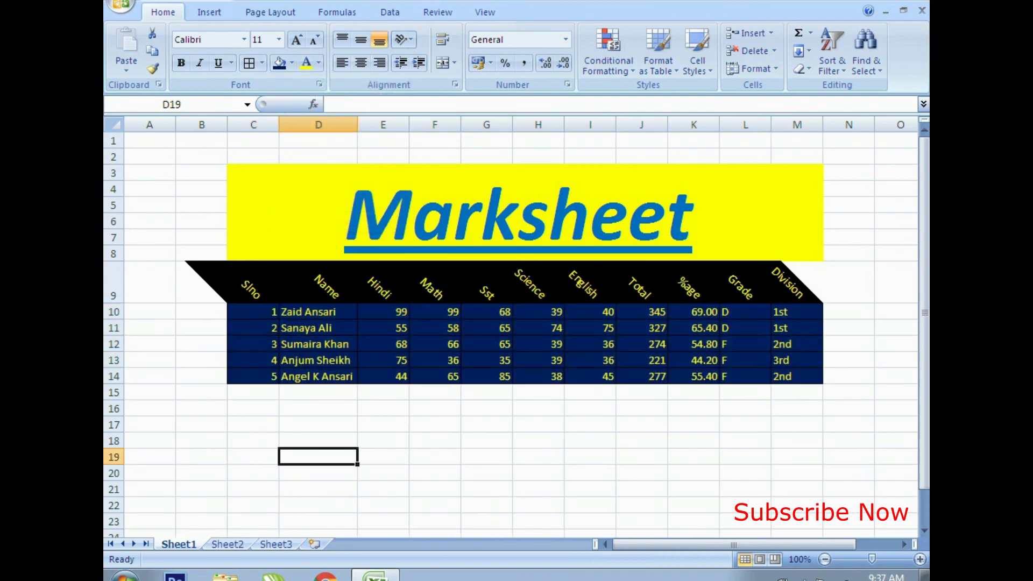
Make the Marksheet title text red
{"action": "left_click", "coordinate": [524, 212]}
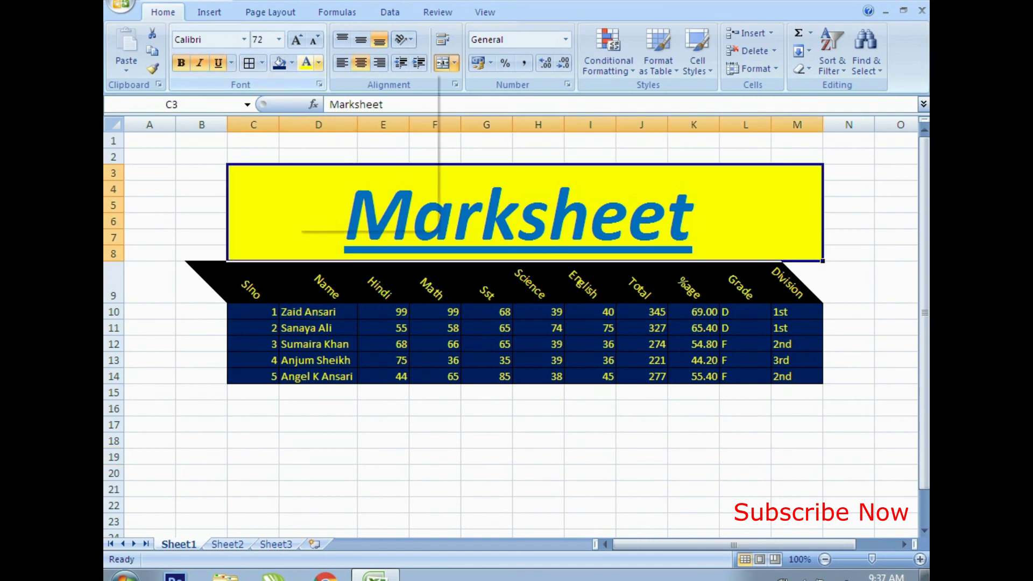
{"action": "left_click", "coordinate": [320, 63]}
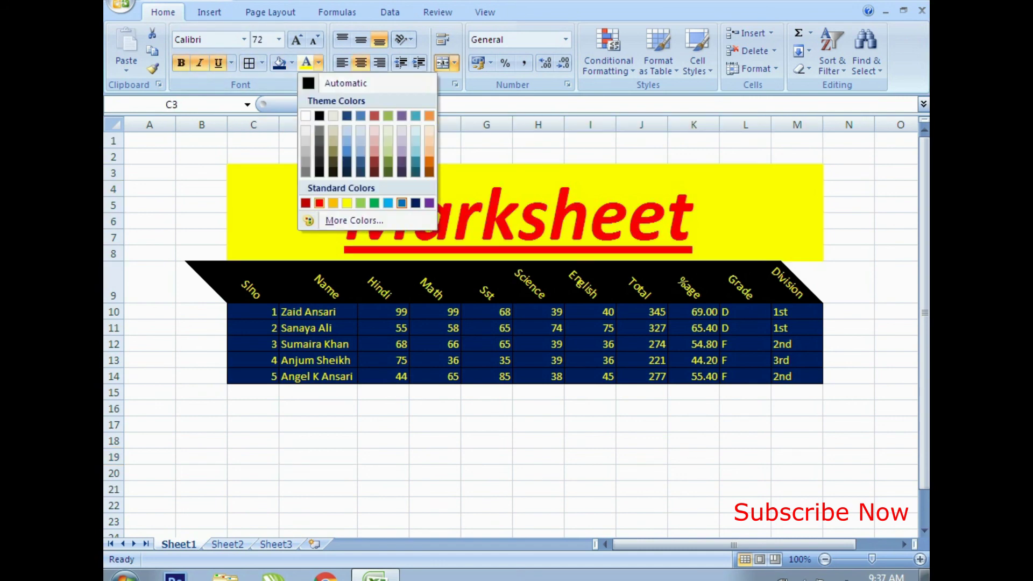
{"action": "left_click", "coordinate": [319, 202]}
{"action": "left_click", "coordinate": [435, 440]}
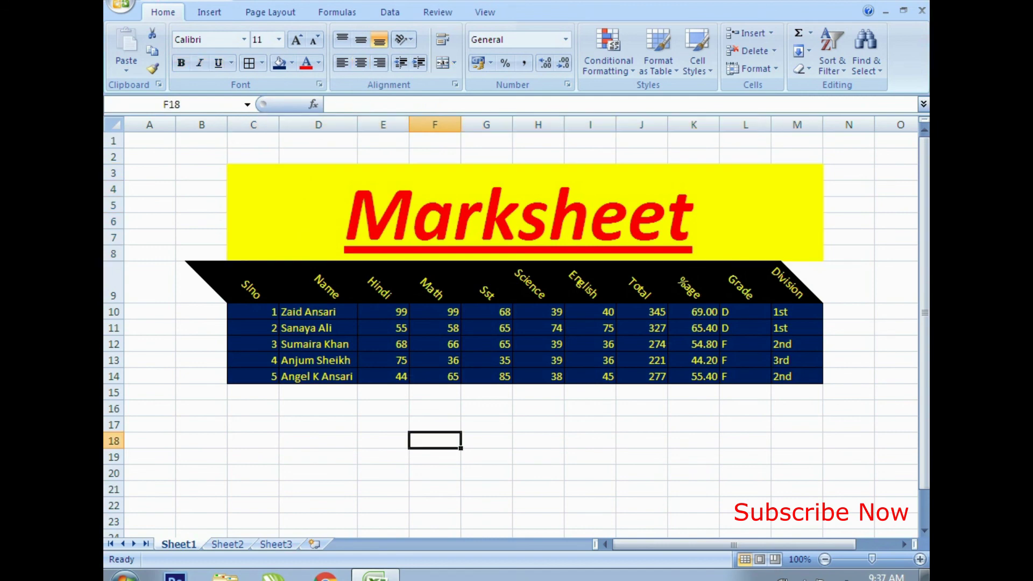
{"action": "left_click", "coordinate": [383, 424]}
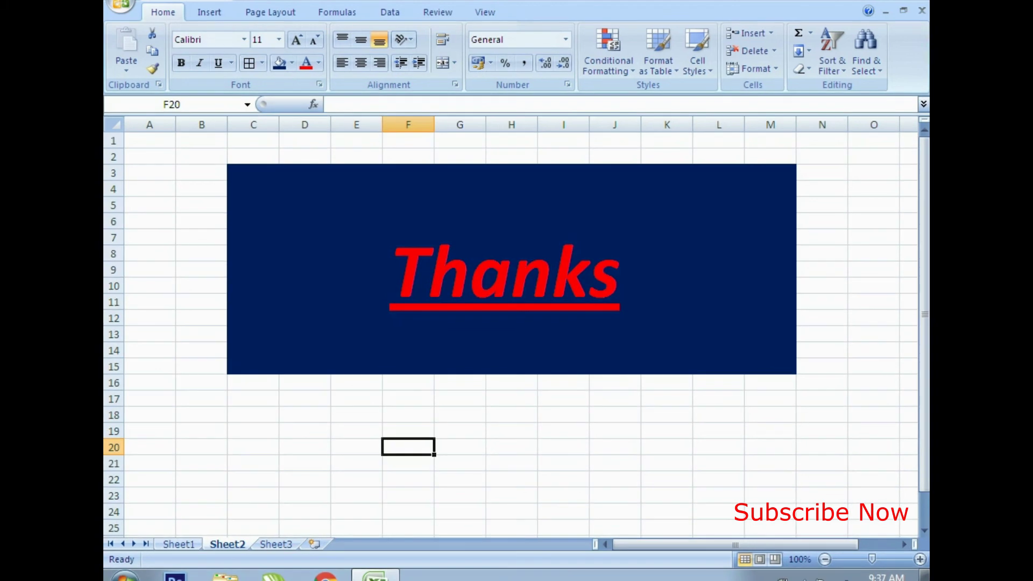
Select the merged Thanks banner cell on Sheet2
{"action": "left_click", "coordinate": [516, 339]}
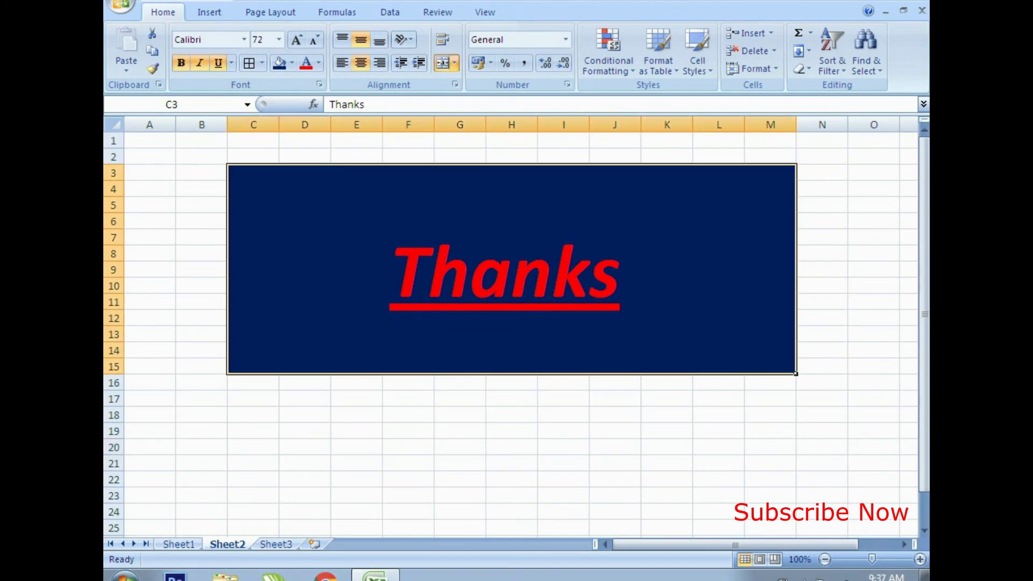